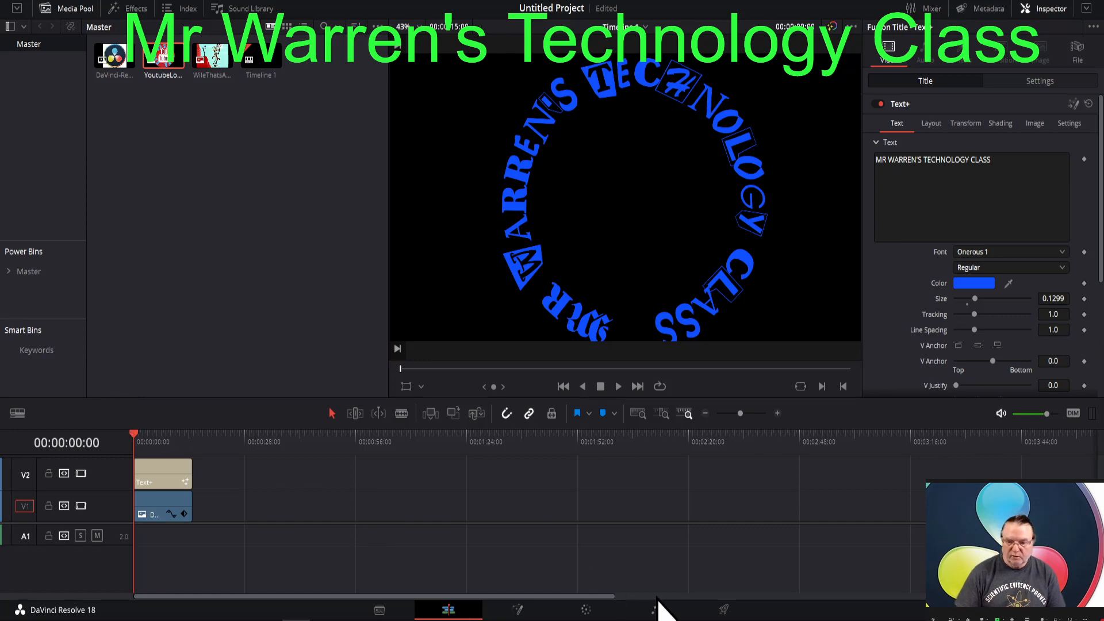
- Open the Deliver page and review the media storage locations in the system preferences
click(722, 612)
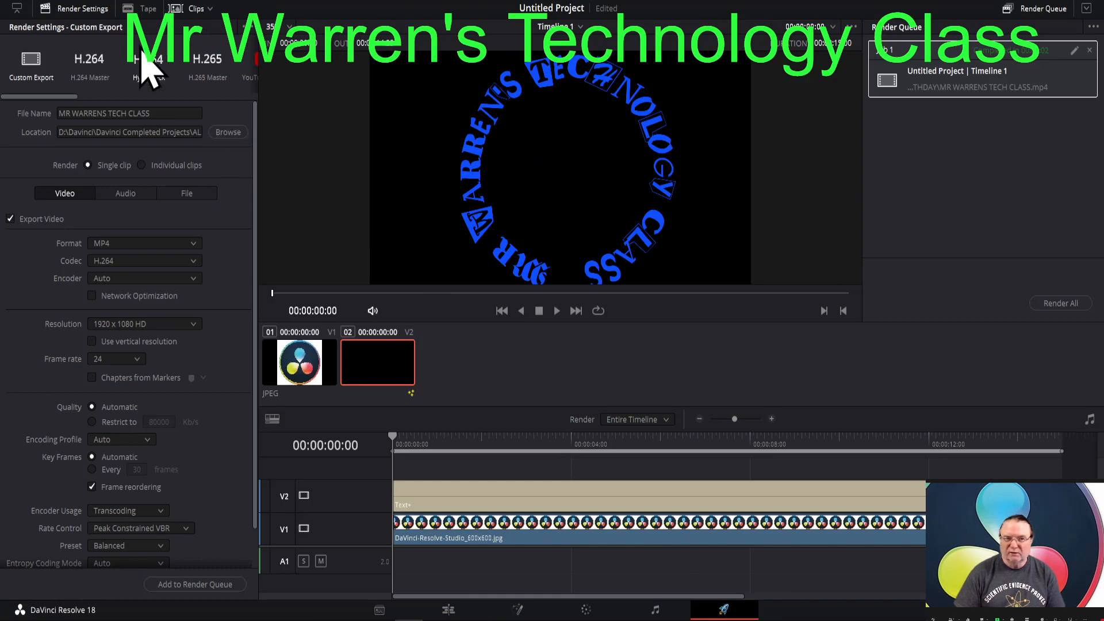
click(33, 2)
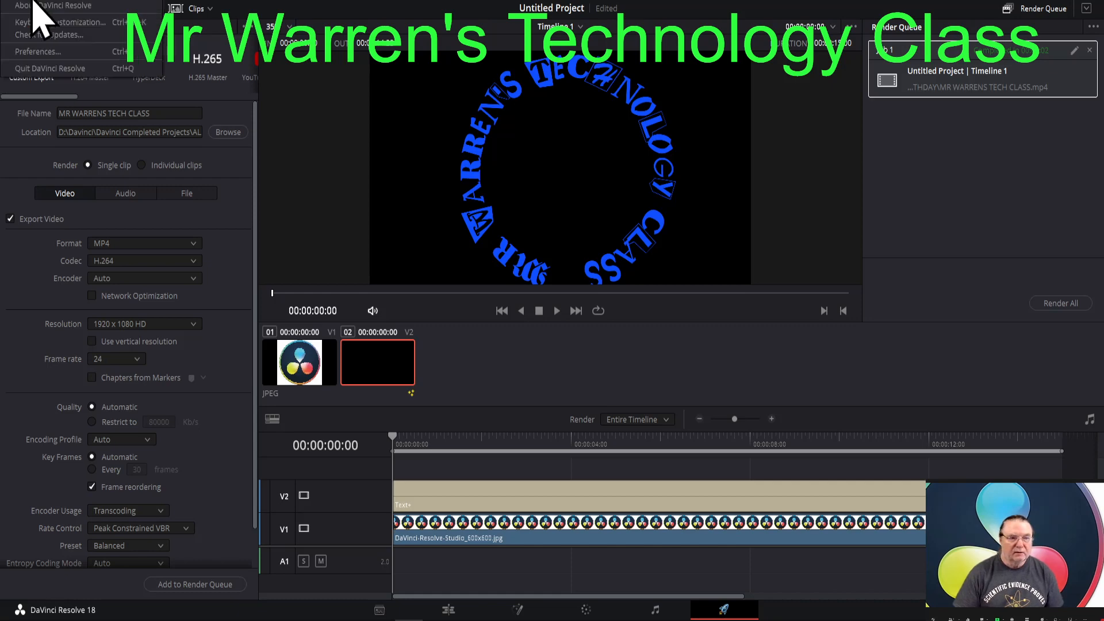
click(40, 51)
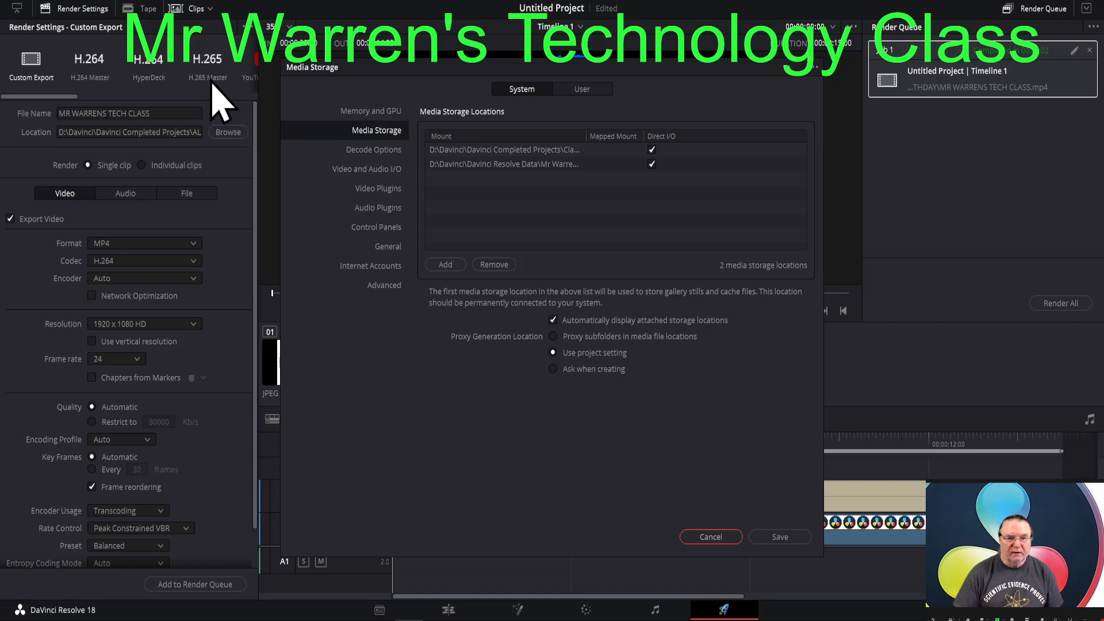
click(712, 538)
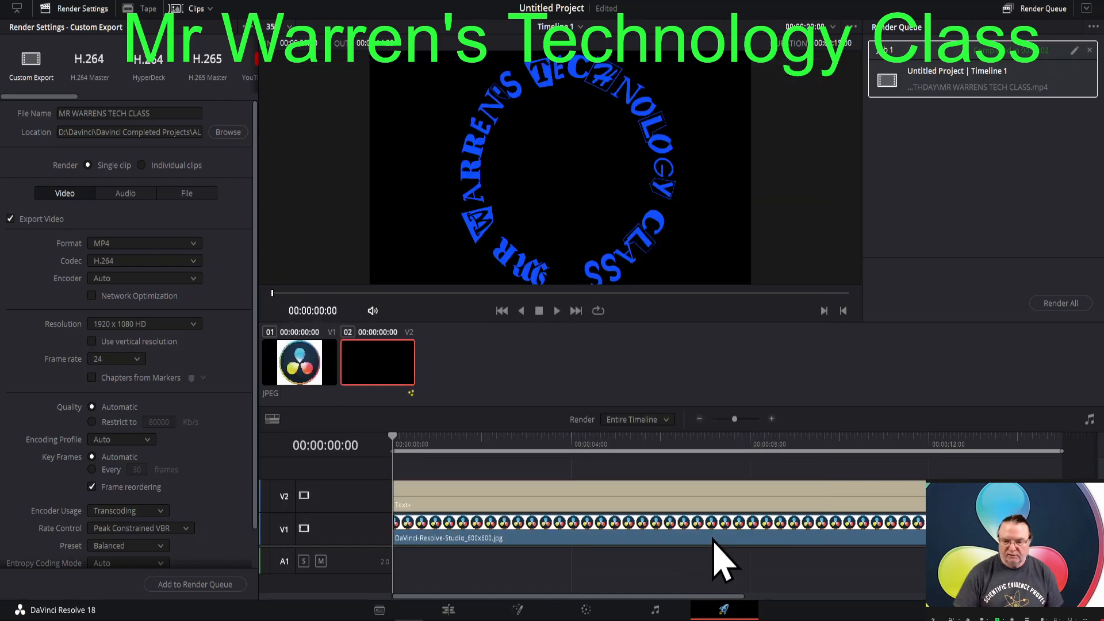
click(230, 135)
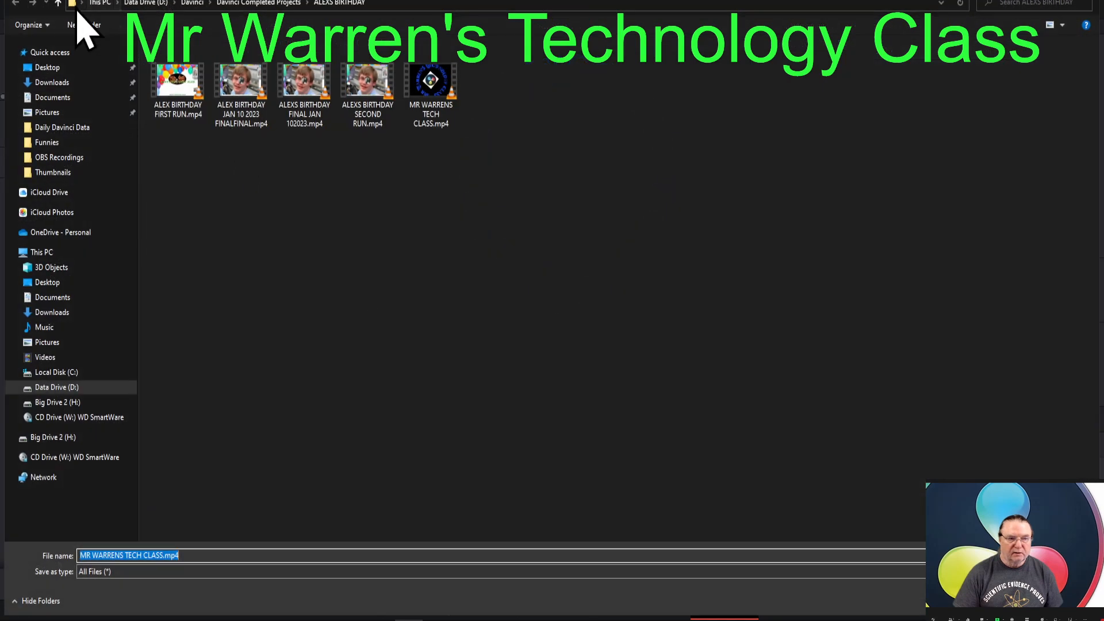
click(58, 4)
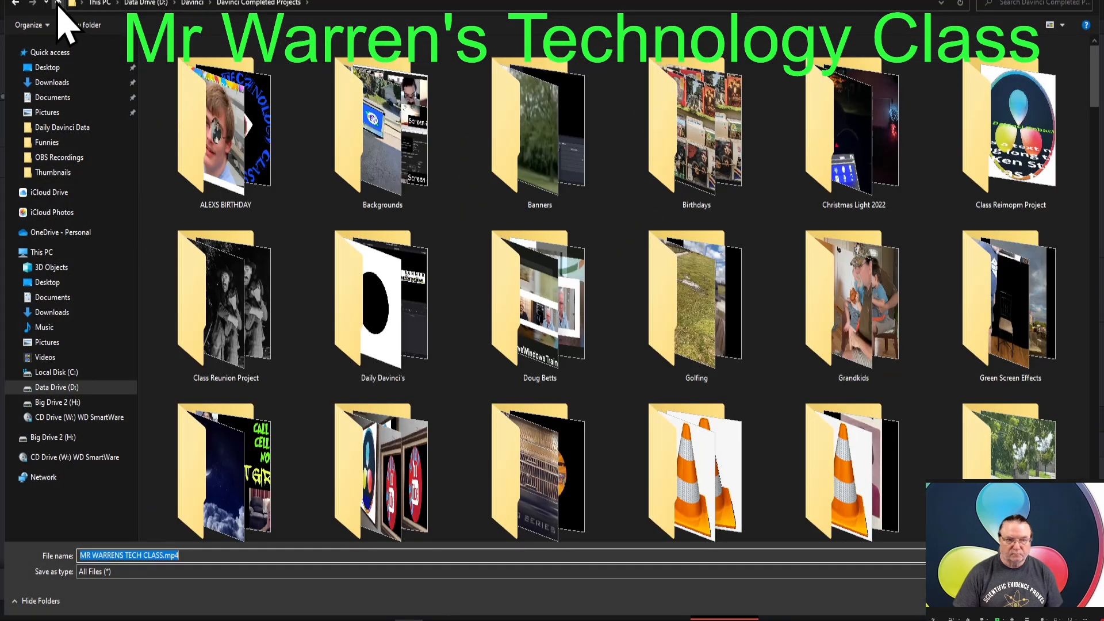
click(58, 3)
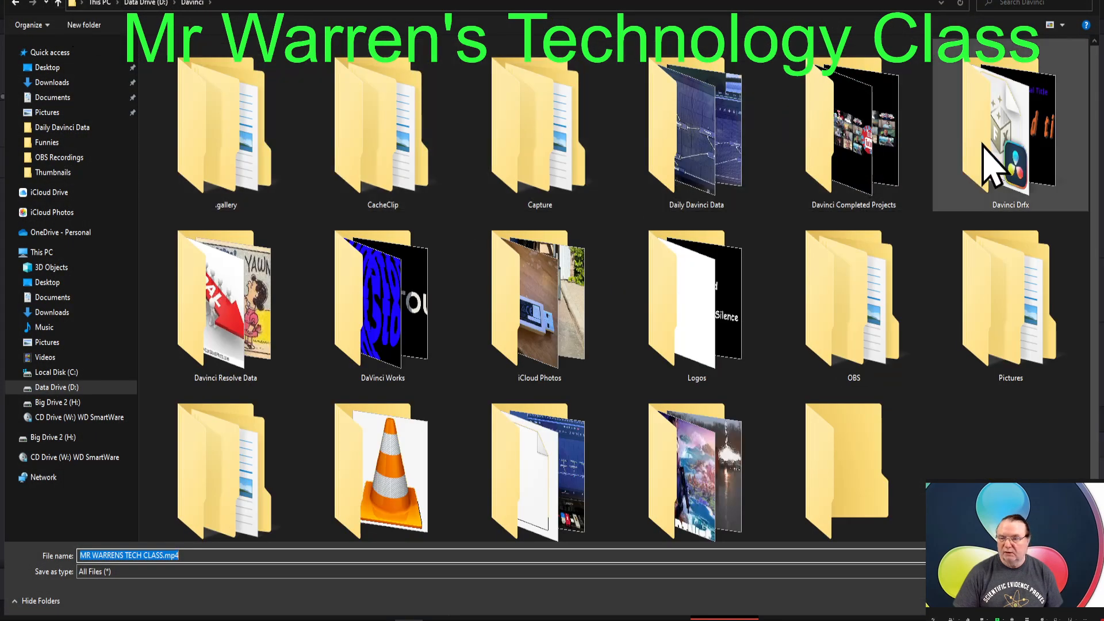
double_click(224, 327)
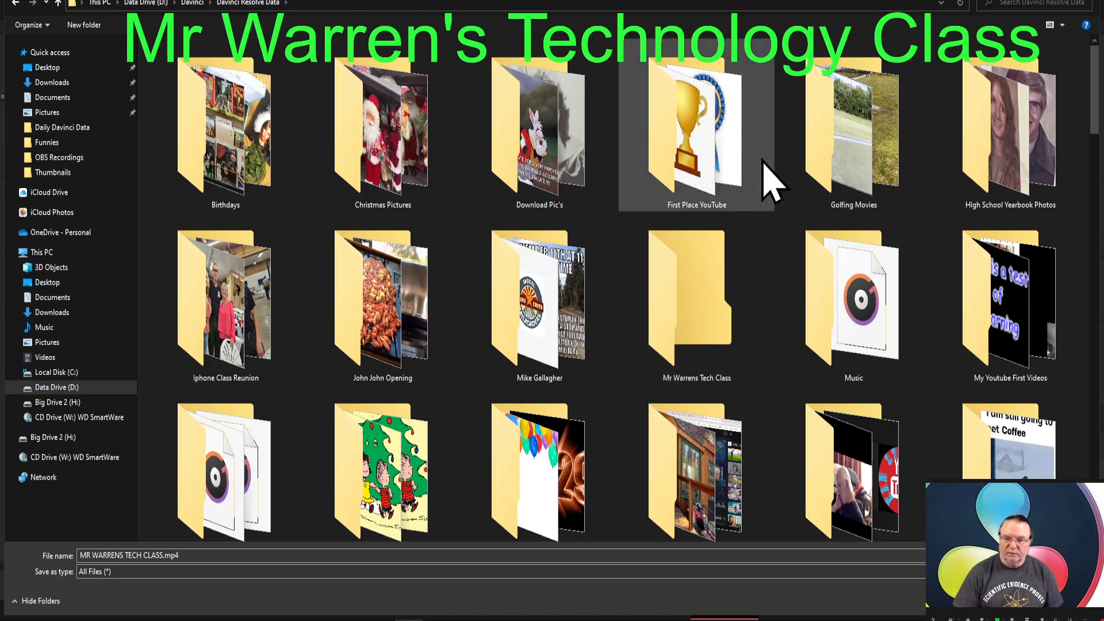
key(Return)
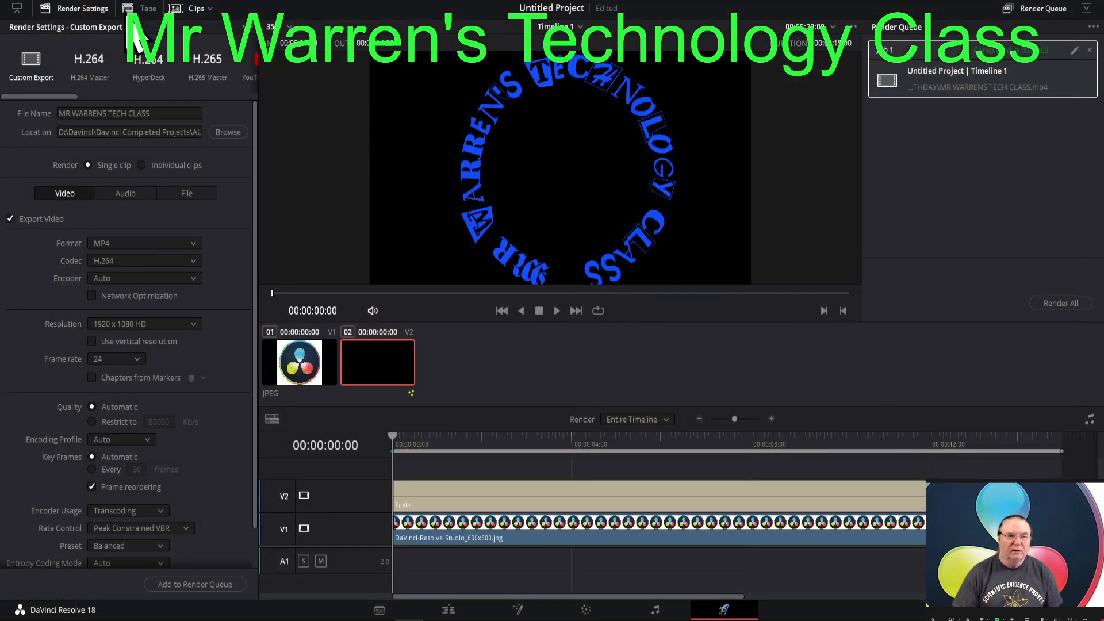
- Remove the location inside Davinci Resolve Data from the media storage locations in the preferences
click(24, 5)
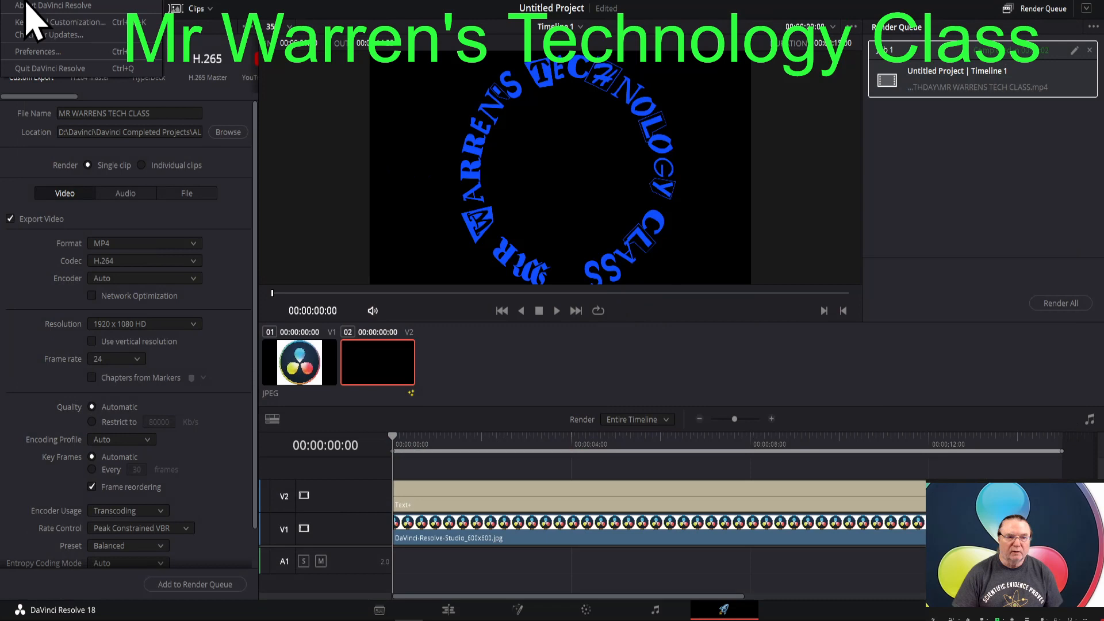
click(38, 52)
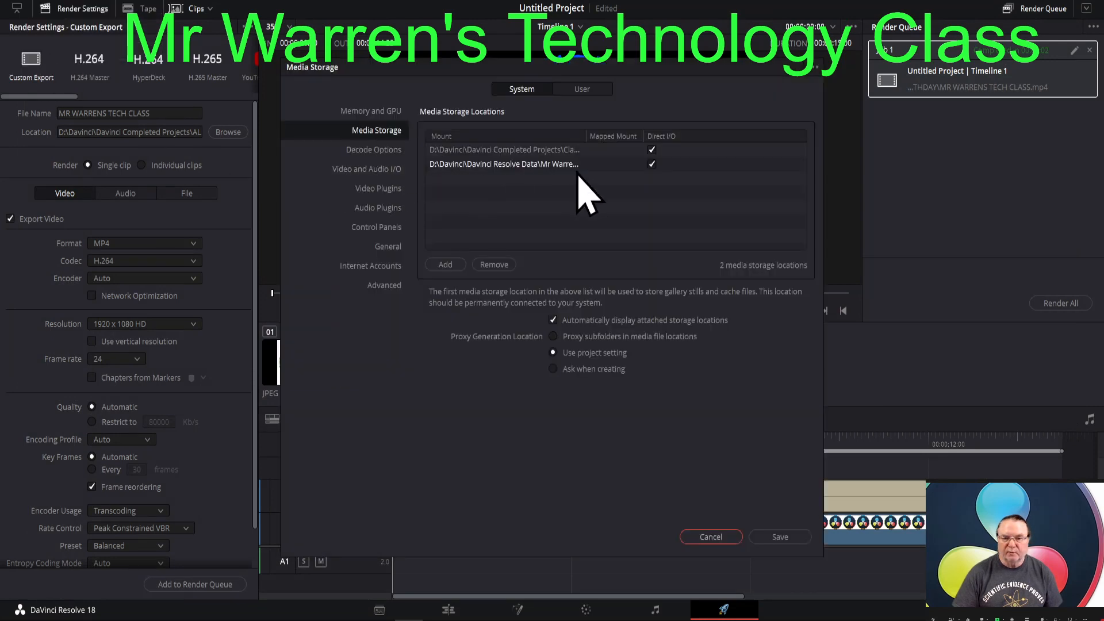
click(537, 168)
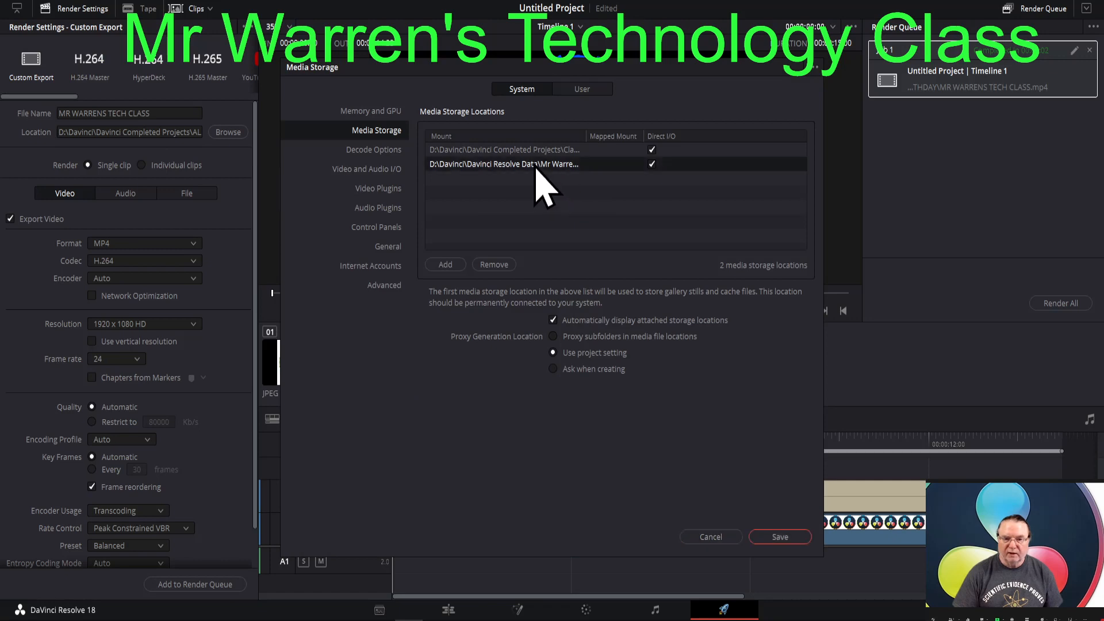
click(492, 265)
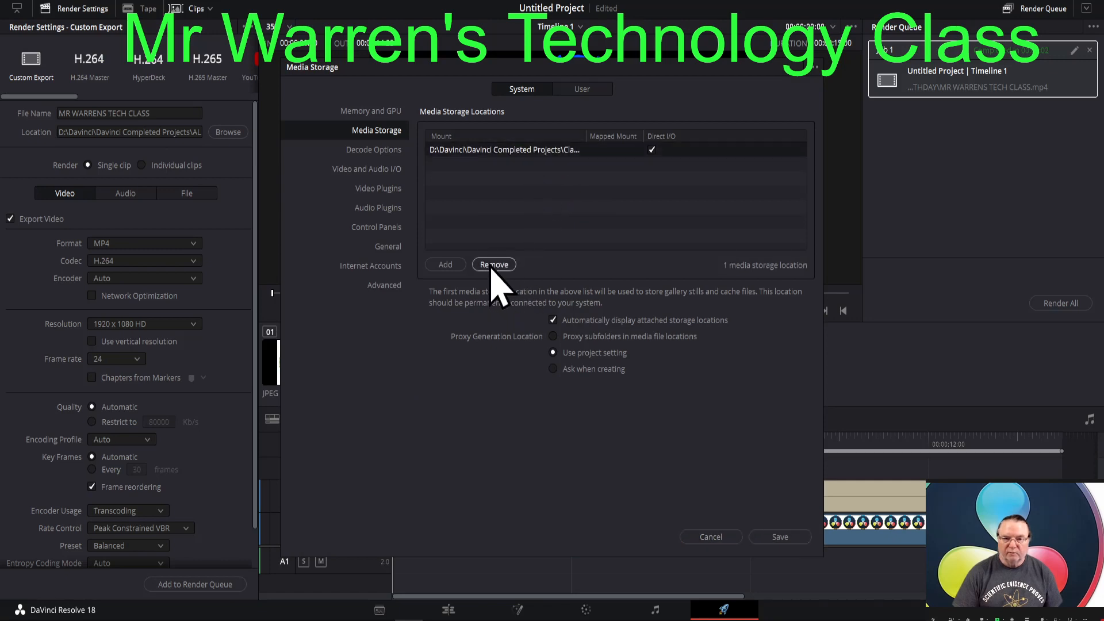
- Start adding a media storage location and browse to D:\Davinci\Davinci Completed Projects
click(446, 265)
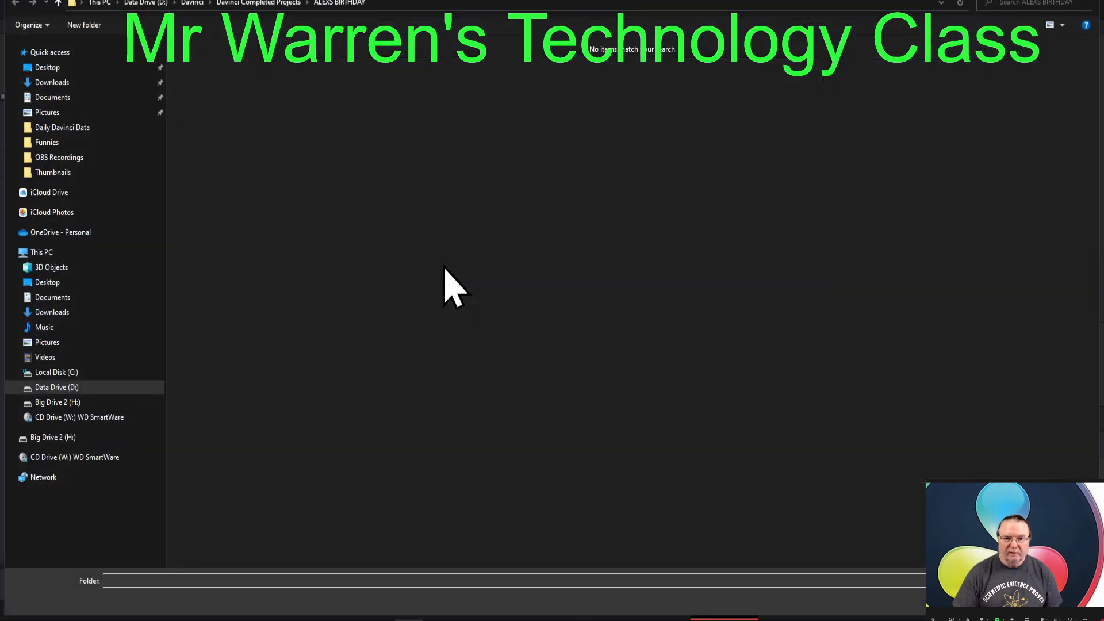
click(59, 387)
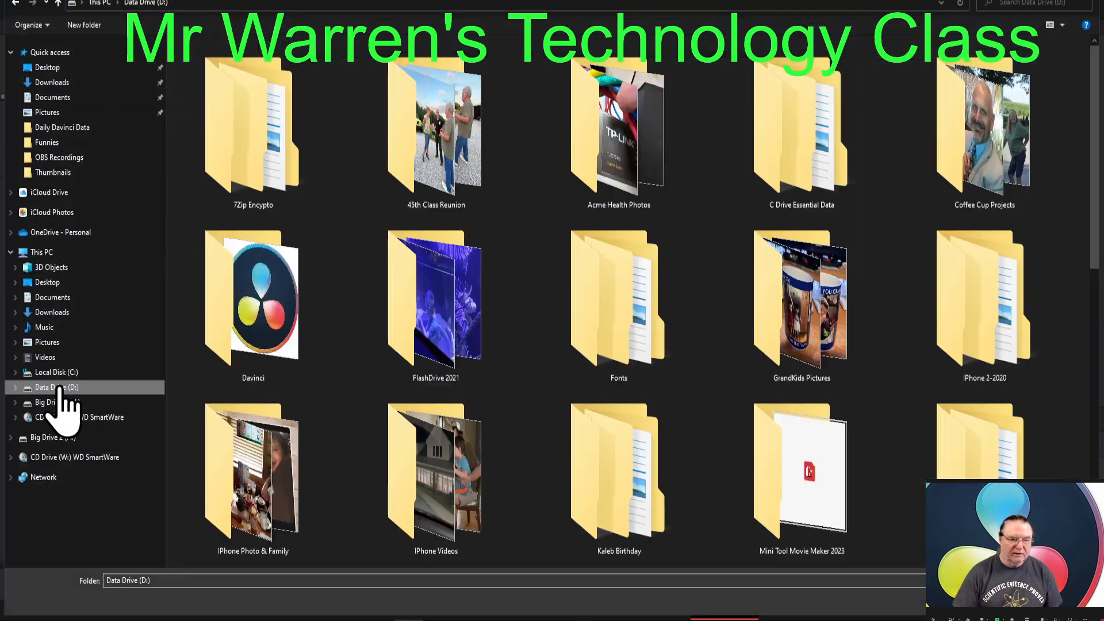
double_click(241, 322)
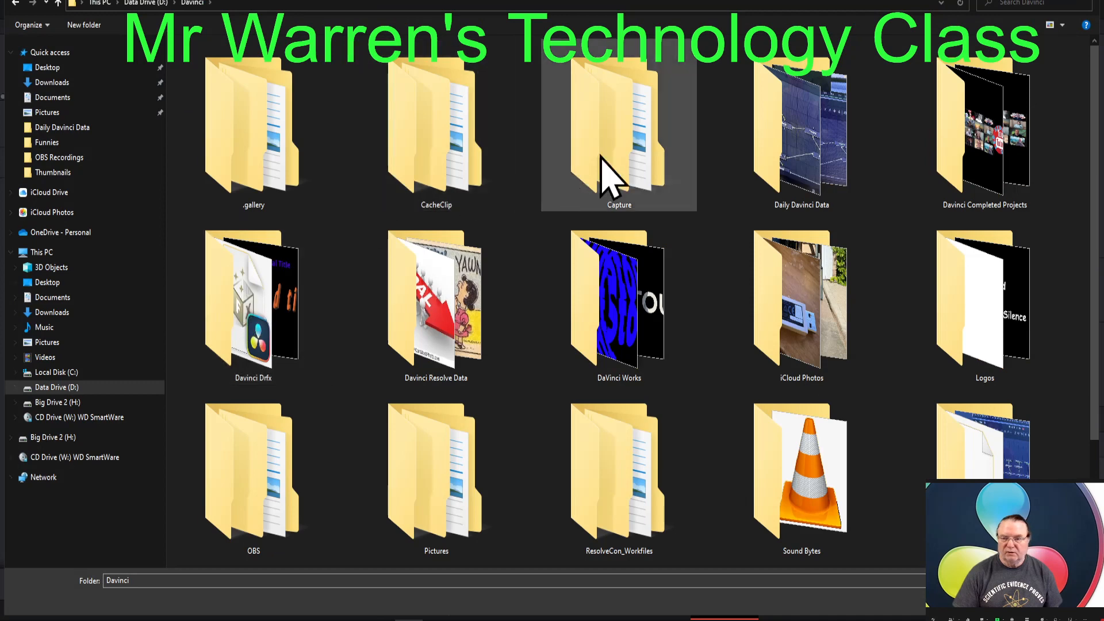
double_click(960, 143)
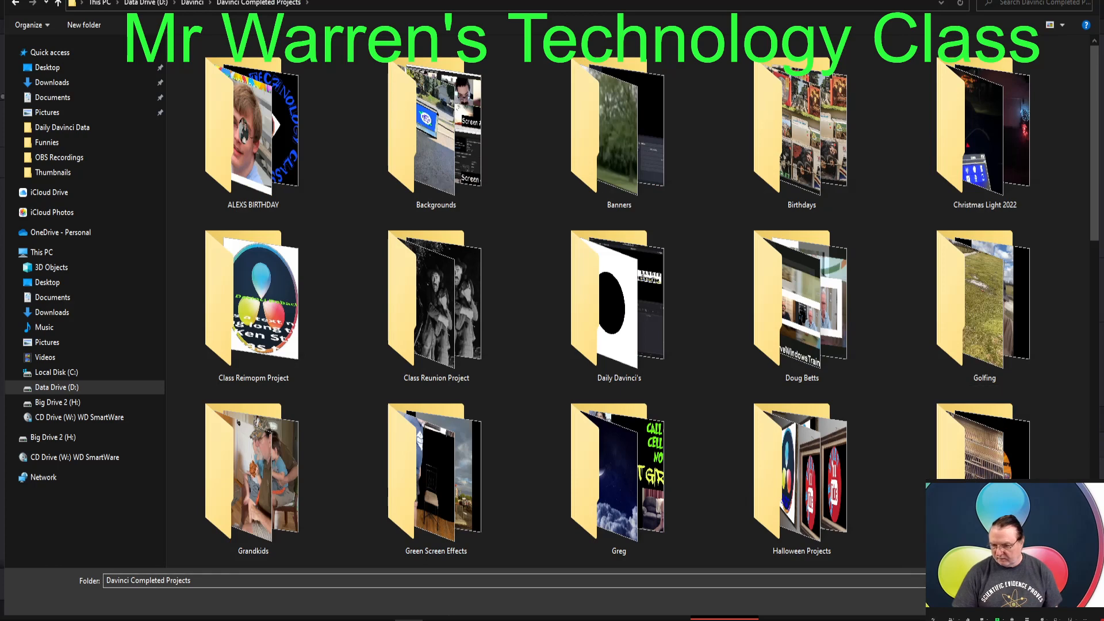
- Create a new folder named "Mr Warrens Tech Class" inside Davinci Completed Projects
scroll(894, 384, down, 5)
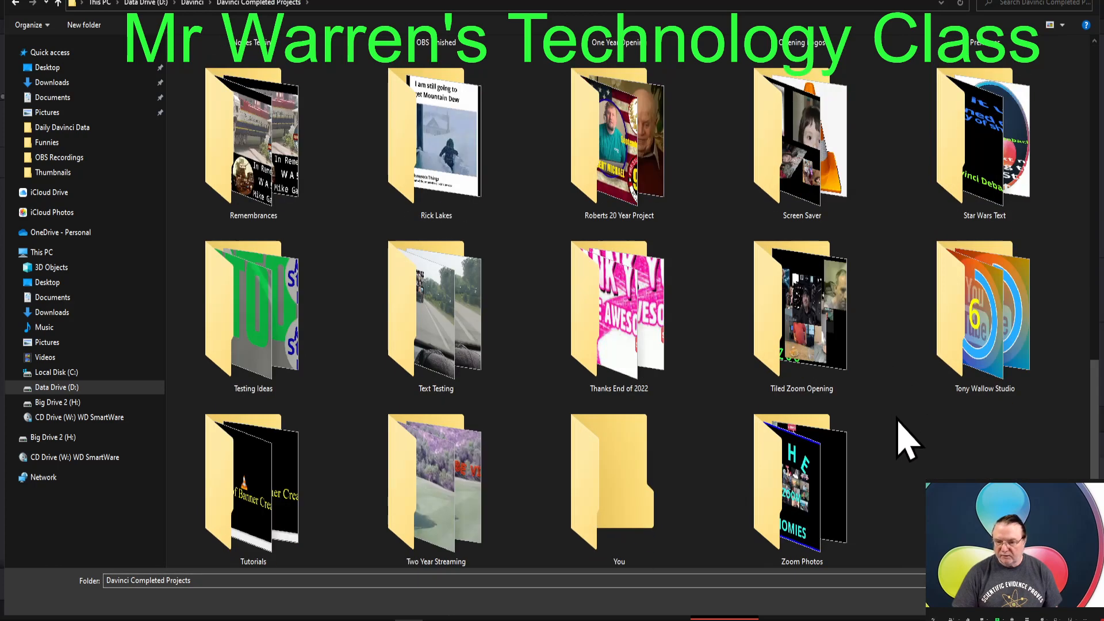
right_click(922, 455)
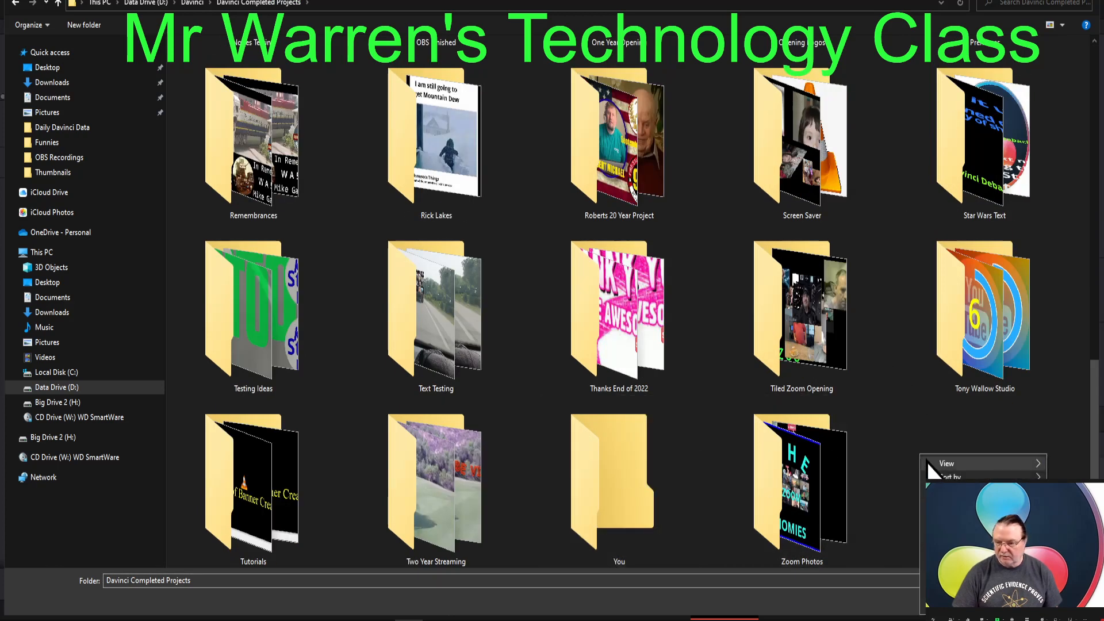
mouse_move(948, 463)
mouse_move(948, 512)
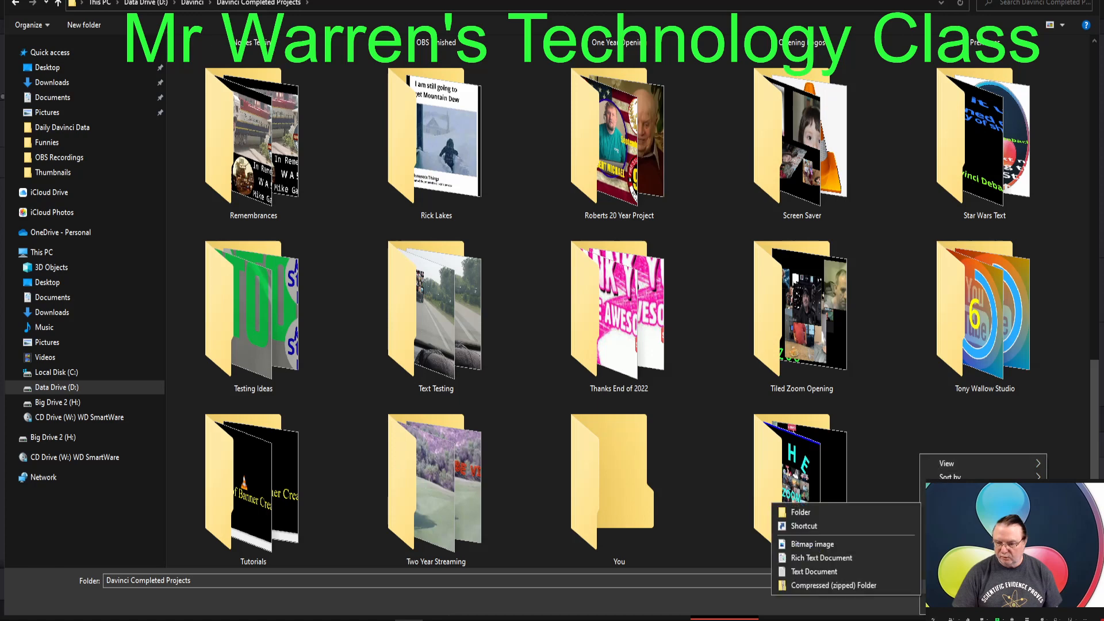
click(801, 512)
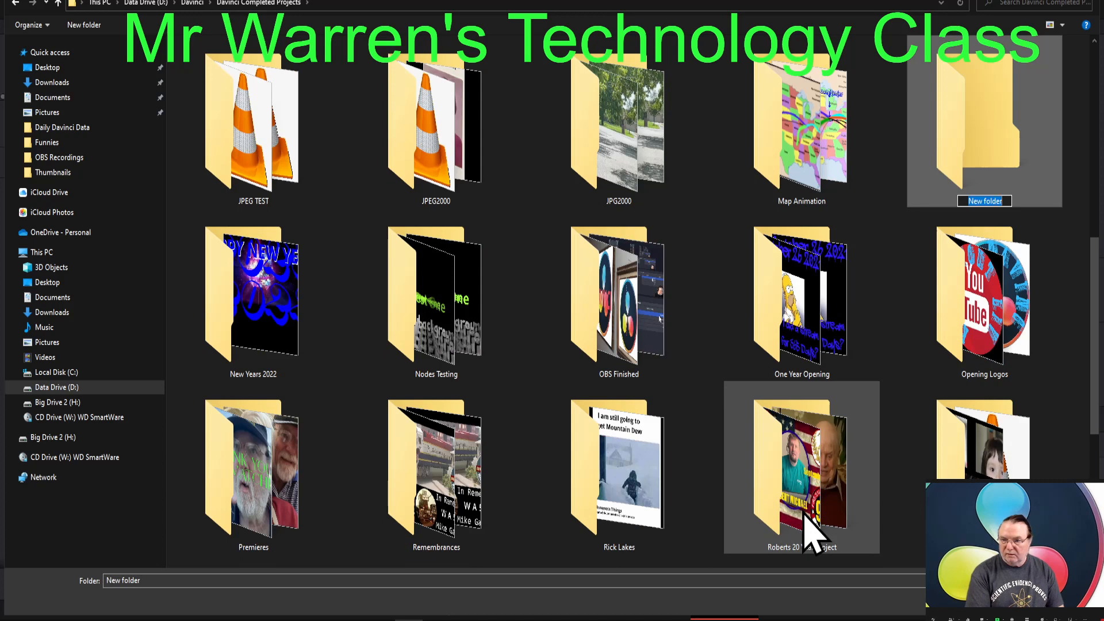
text(Mr W)
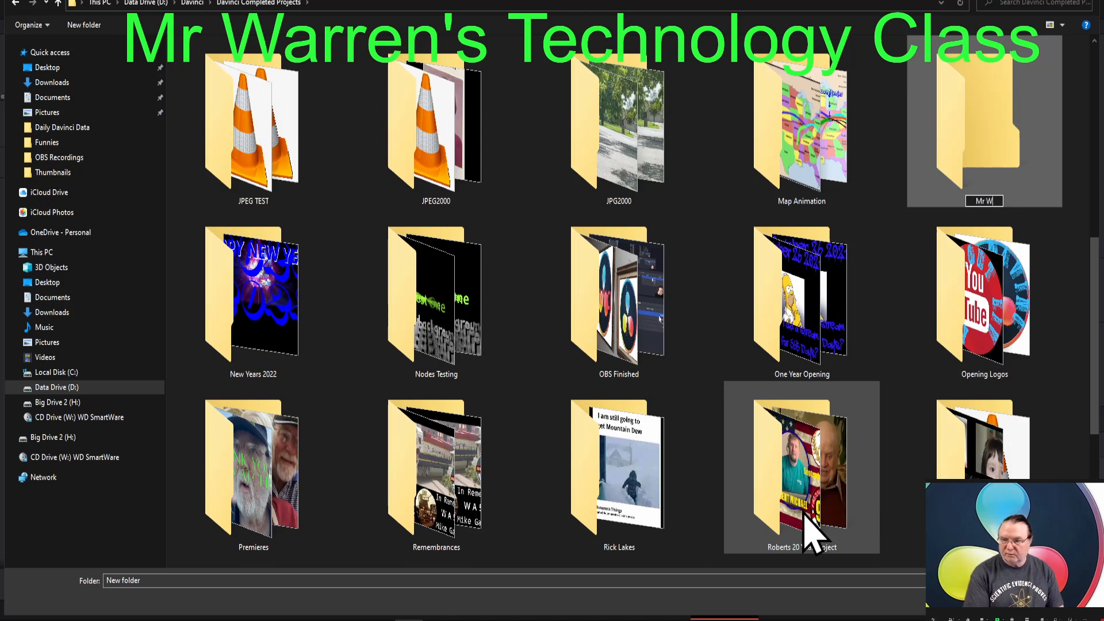
text(arrens Tec)
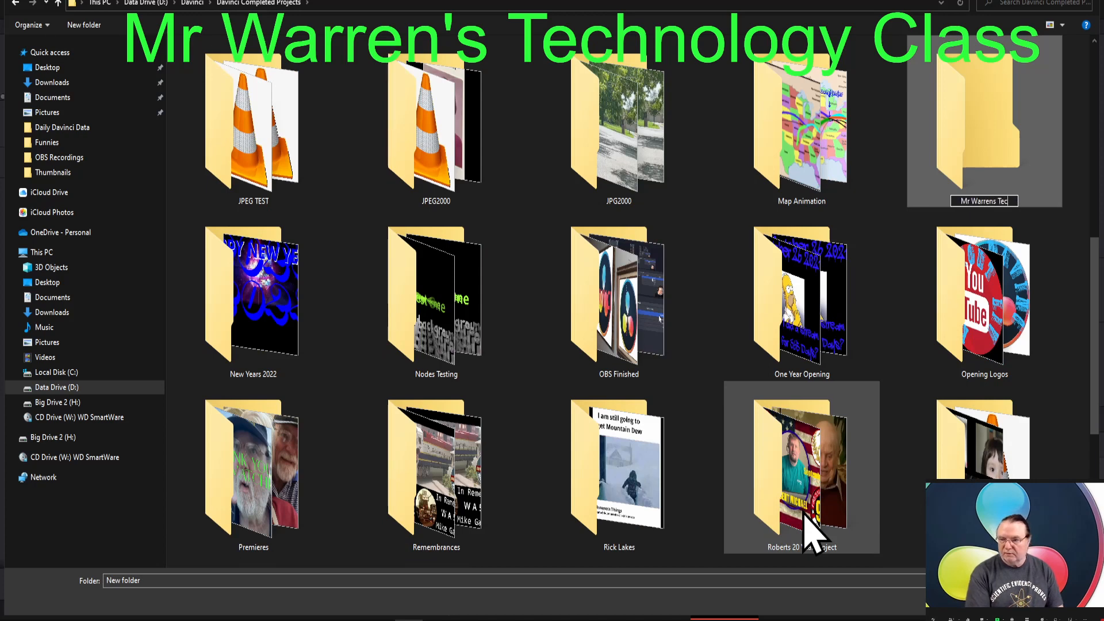
text(h Clsass)
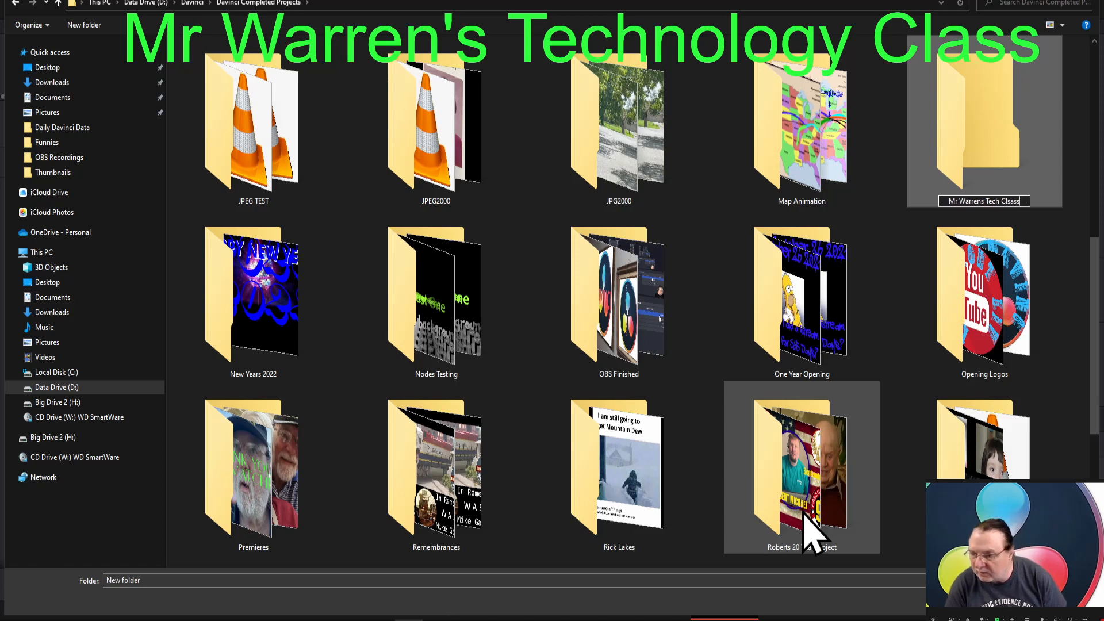
key(BackSpace)
key(BackSpace)
key(BackSpace)
key(BackSpace)
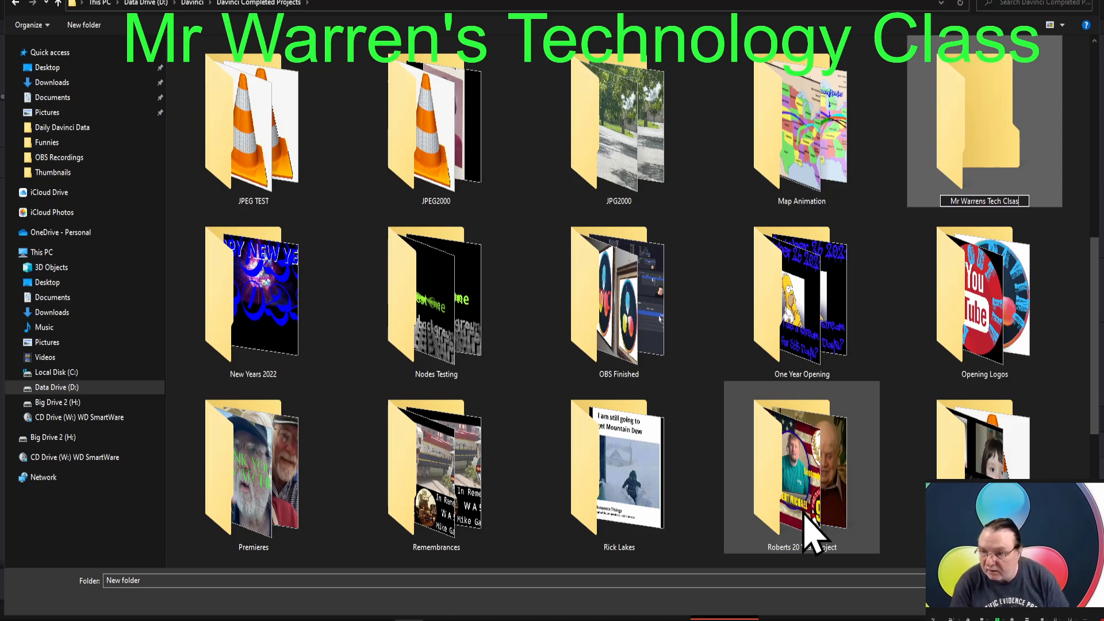
text(a)
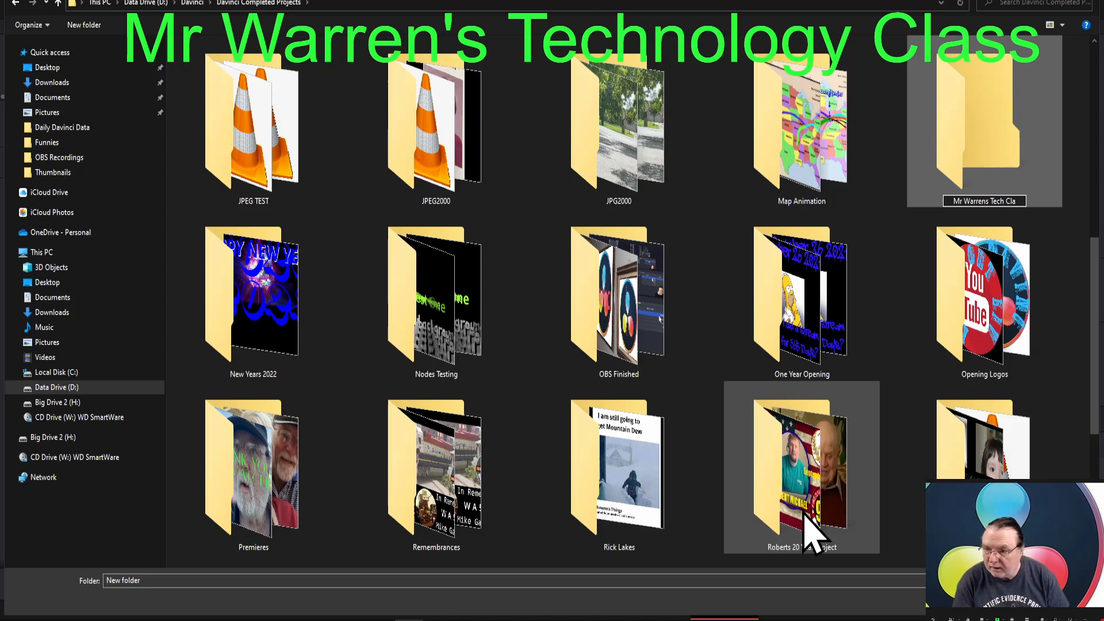
text(ss)
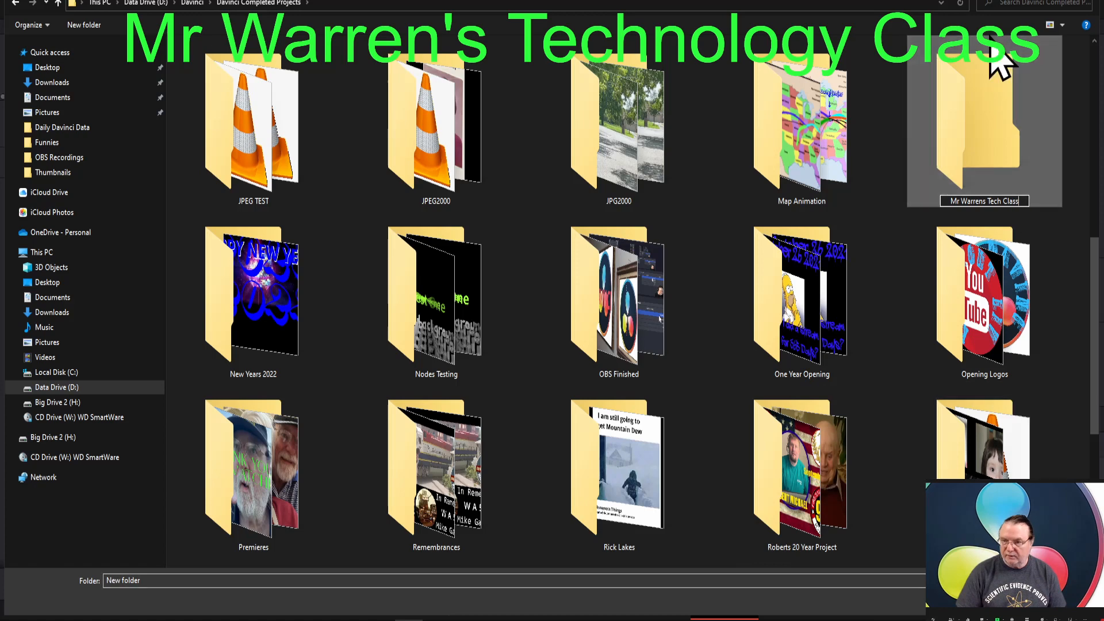
- Add the Mr Warrens Tech Class folder as a media storage location and save the preferences
double_click(987, 97)
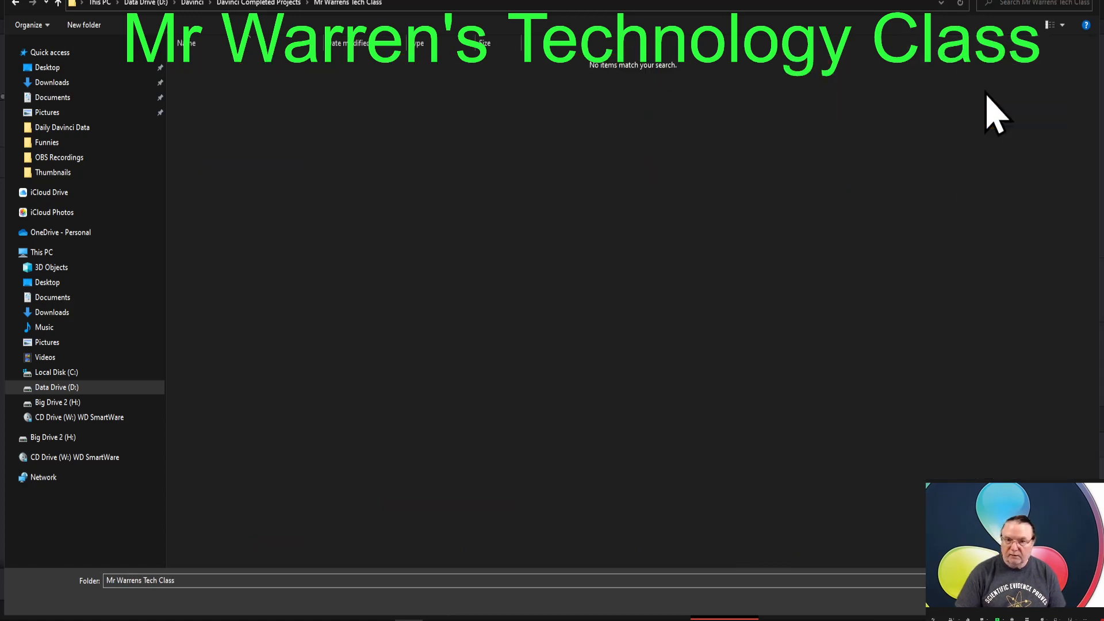
click(57, 3)
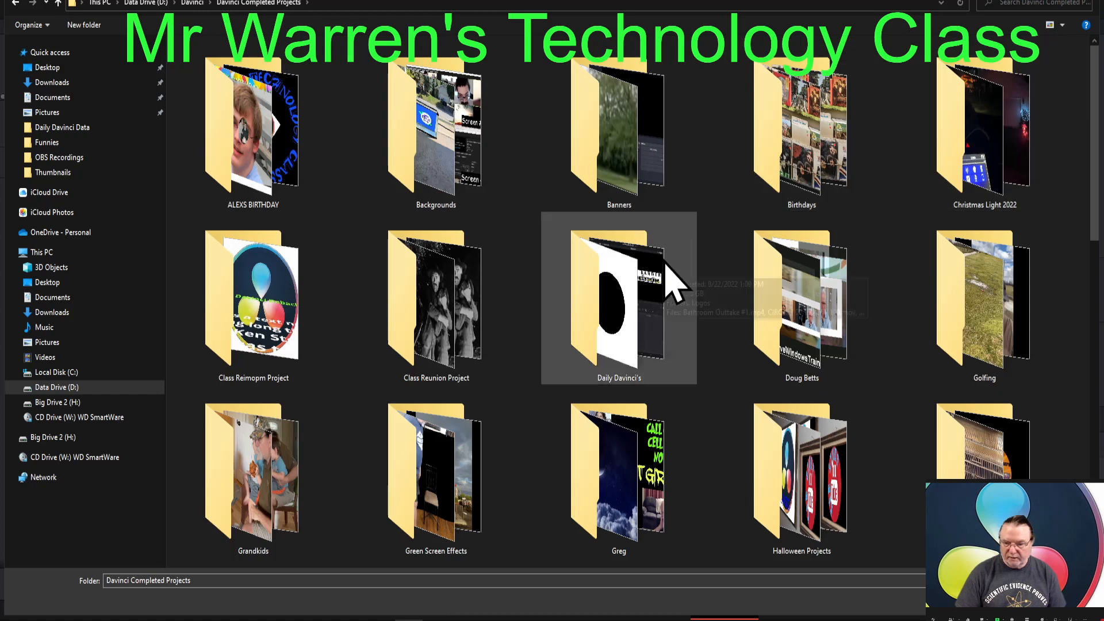
scroll(673, 281, down, 5)
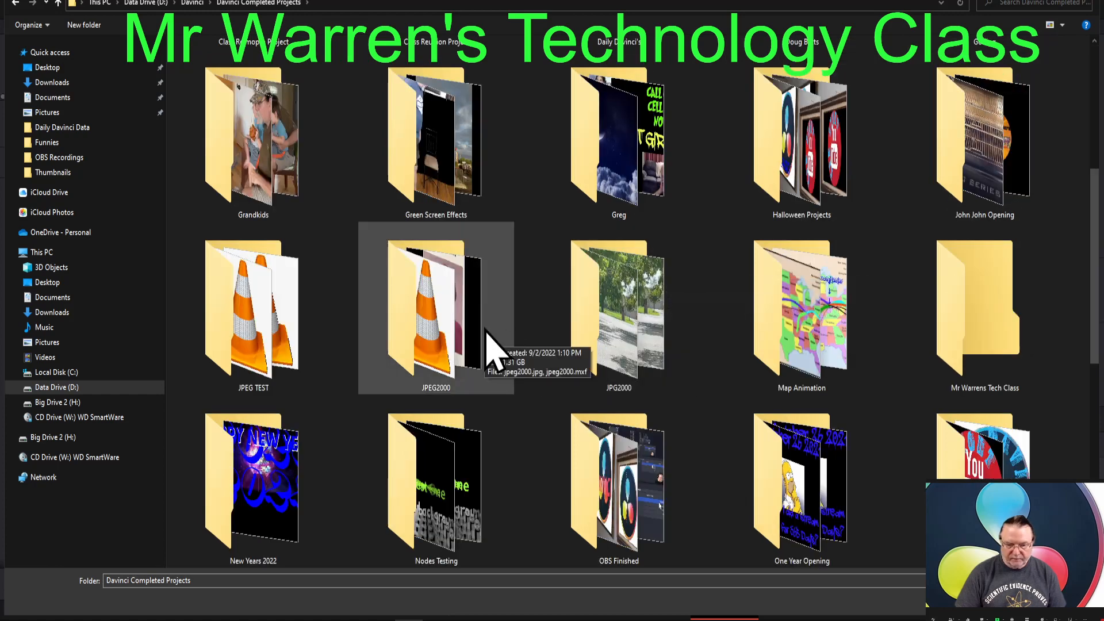
double_click(981, 342)
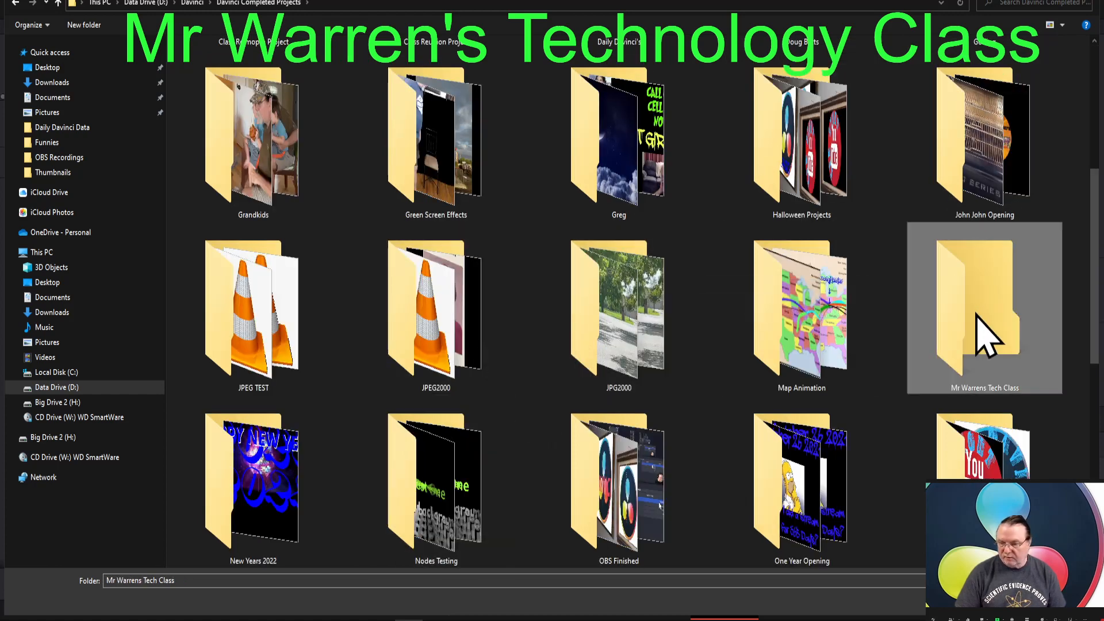
click(999, 600)
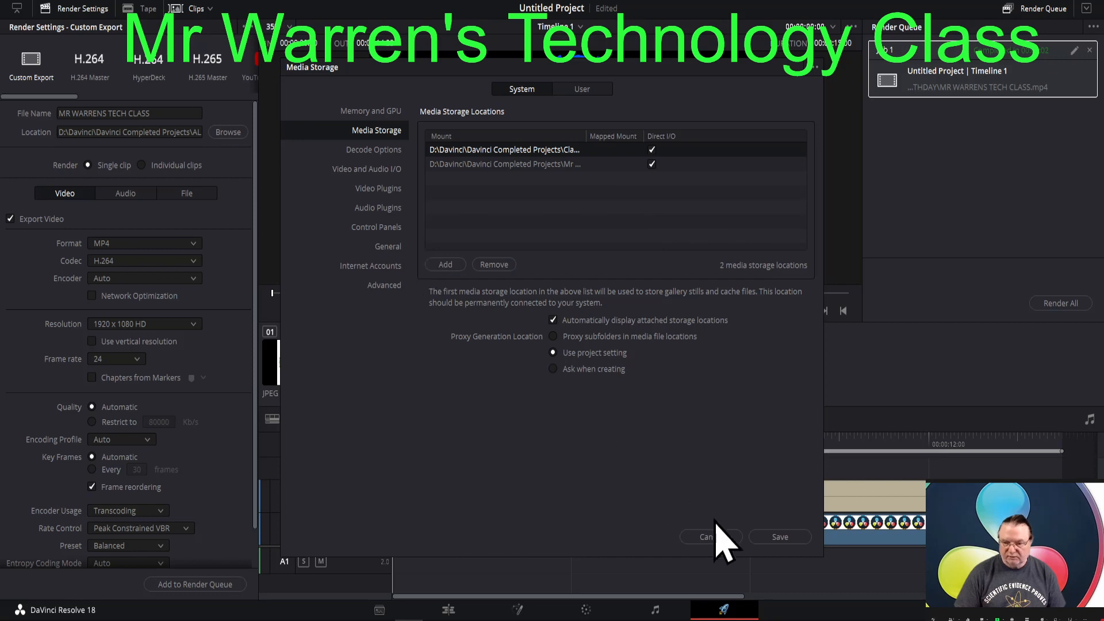
click(779, 537)
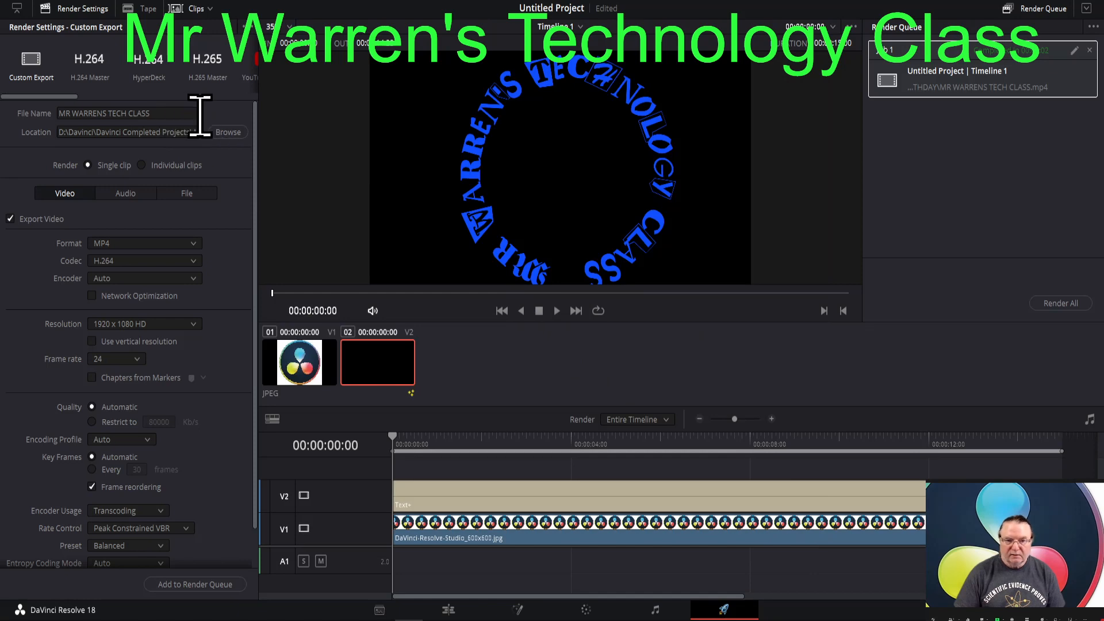
- Set the render location to the Mr Warrens Tech Class folder inside Davinci Completed Projects, keeping the file name MR WARRENS TECH CLASS.mp4
click(228, 132)
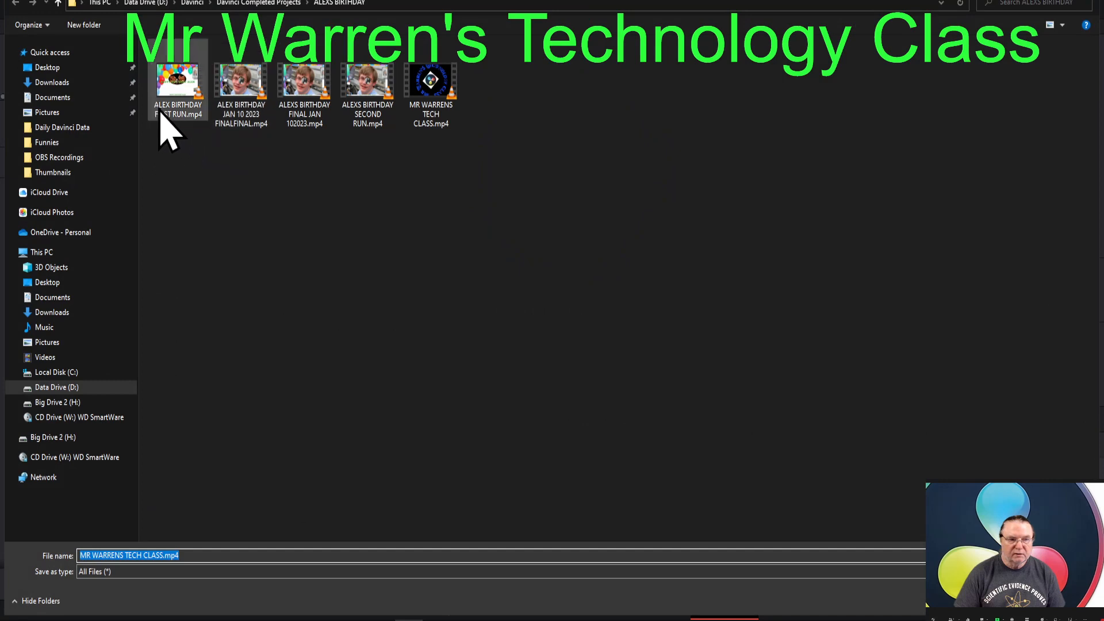
click(58, 3)
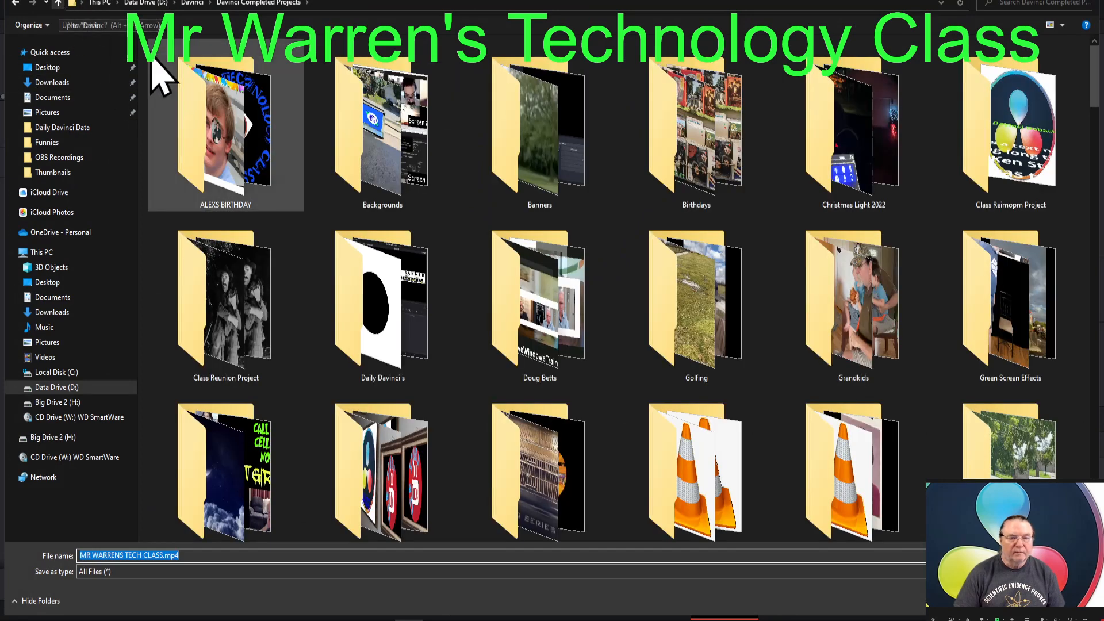
scroll(539, 286, down, 1)
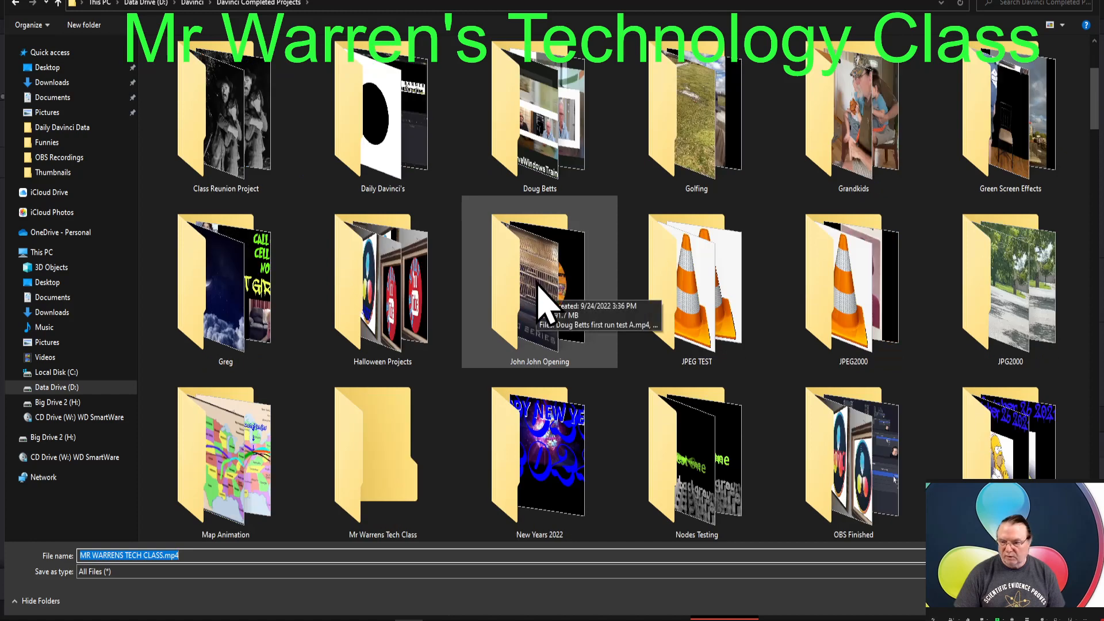
double_click(386, 457)
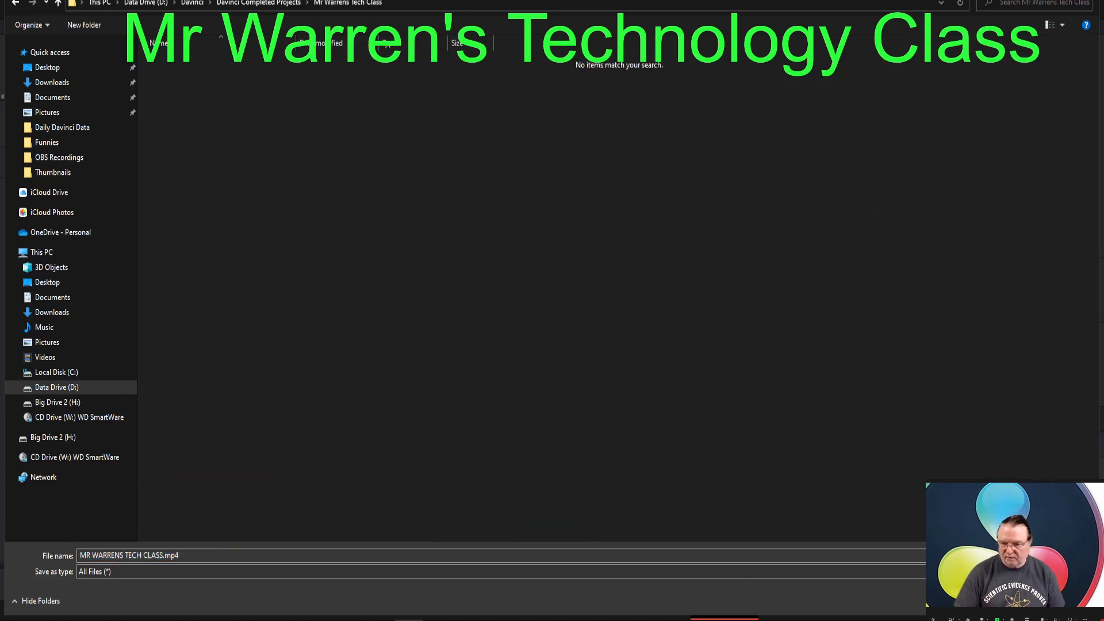
key(Return)
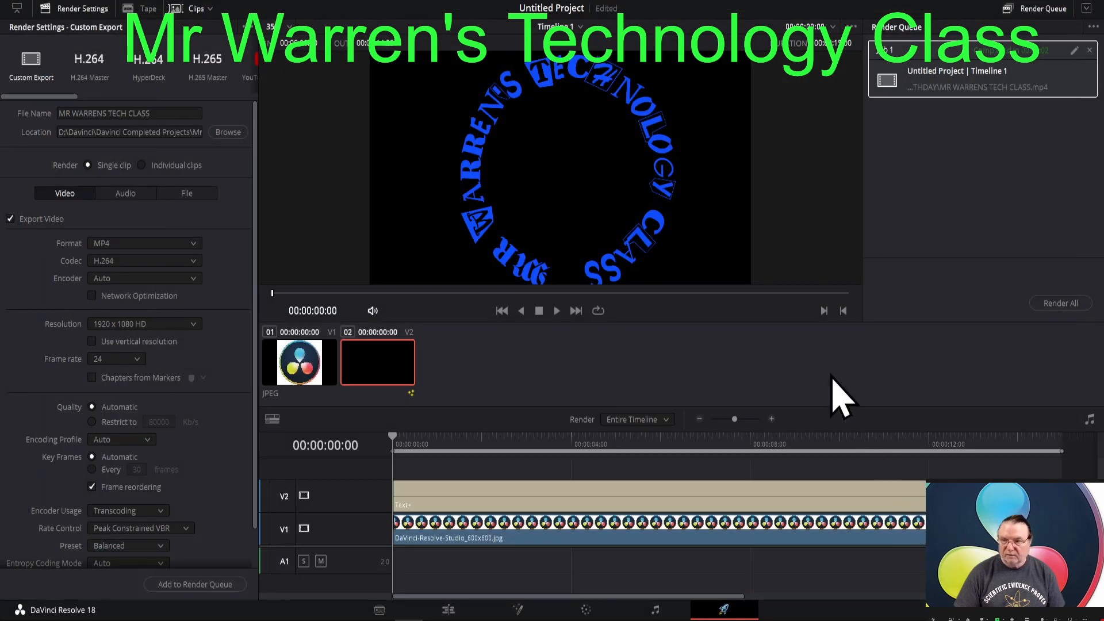
- Add the timeline to the render queue as a second job and render only that job
click(192, 584)
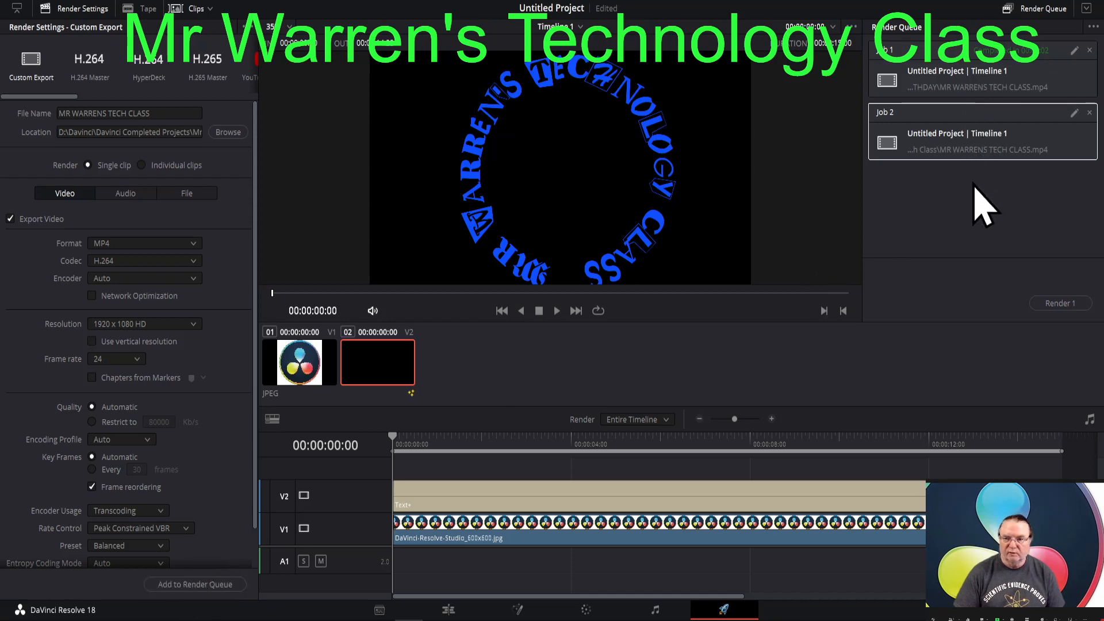
ctrl+click(972, 81)
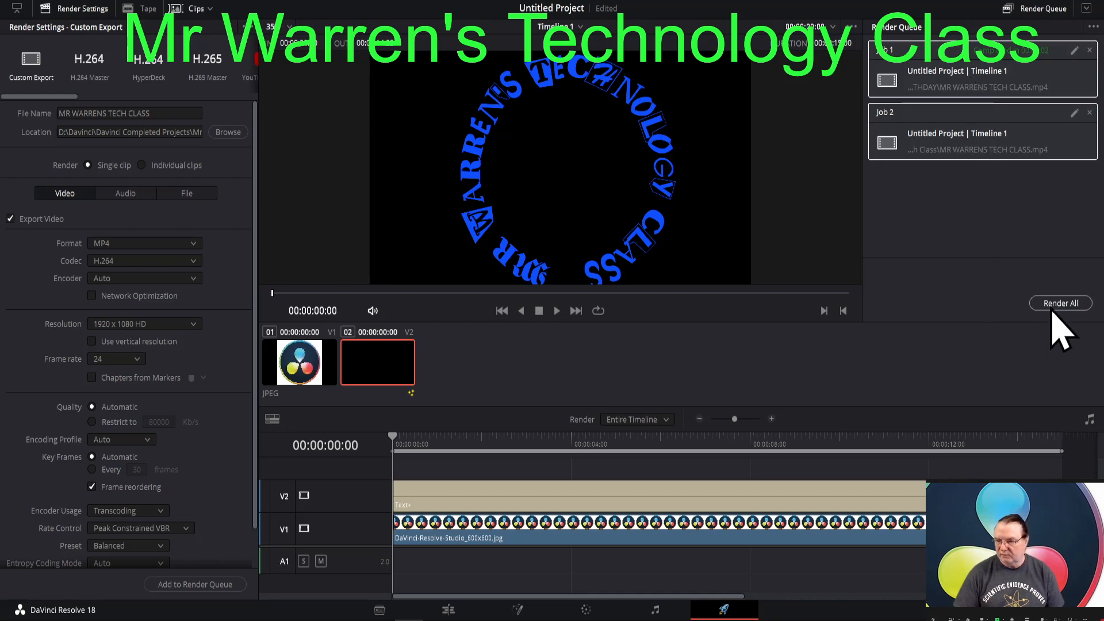
click(969, 70)
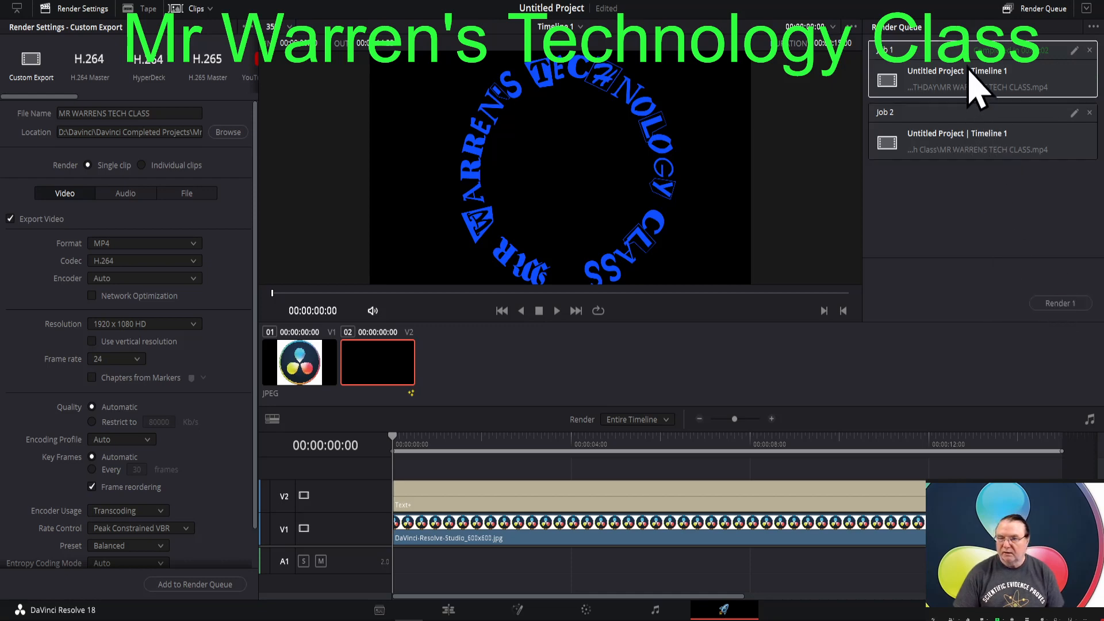
click(979, 148)
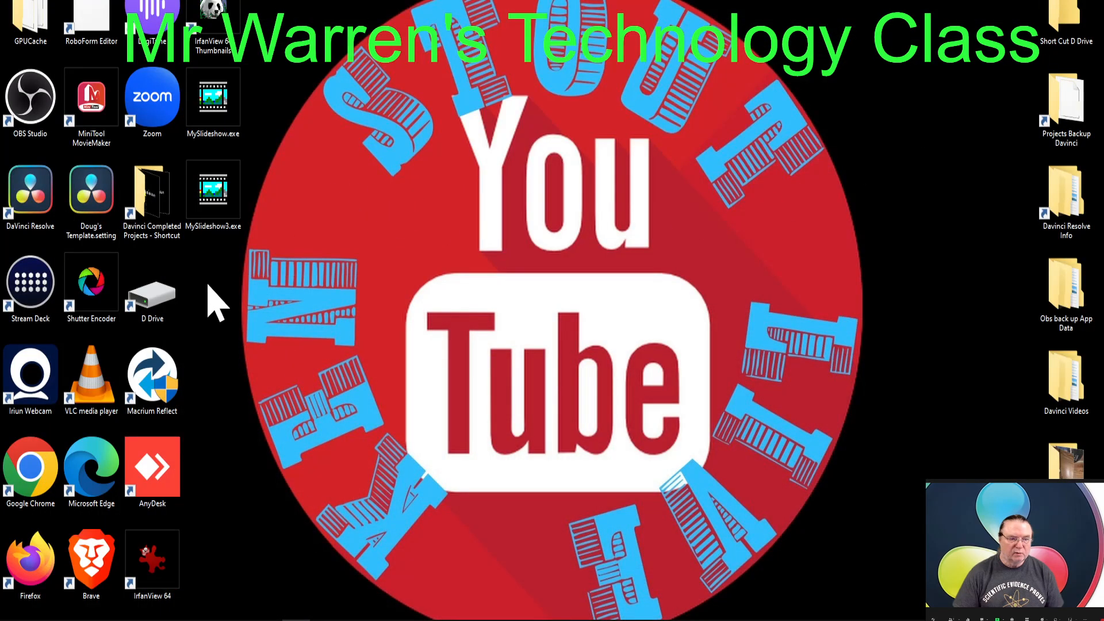
- Switch to File Explorer and check the rendered file in the Mr Warrens Tech Class folder within Davinci Completed Projects
double_click(152, 216)
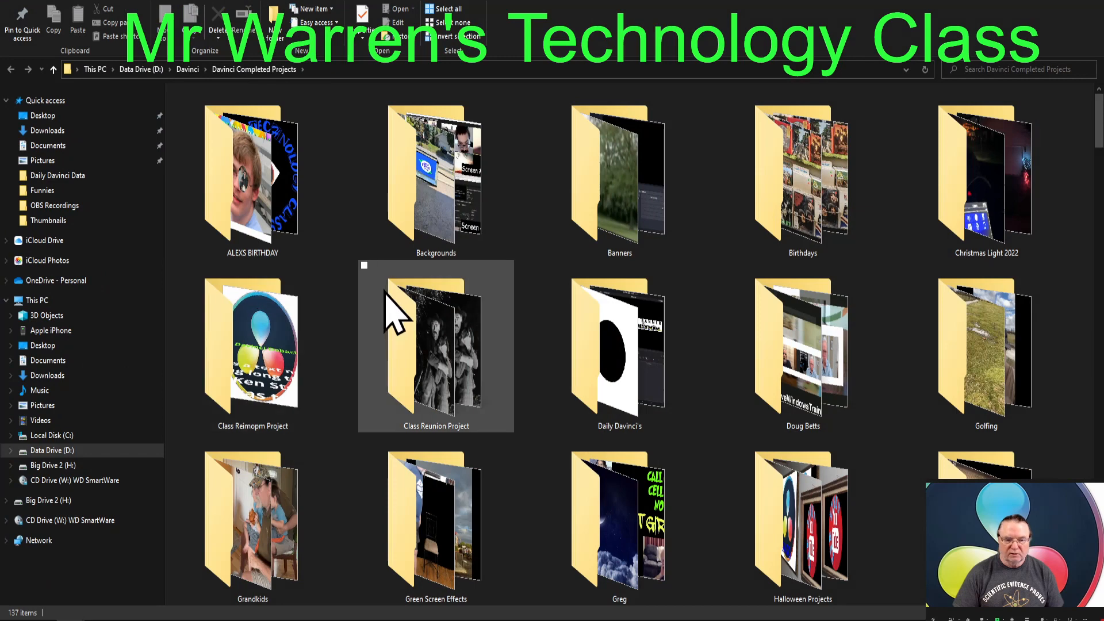
scroll(392, 310, down, 2)
scroll(391, 310, down, 3)
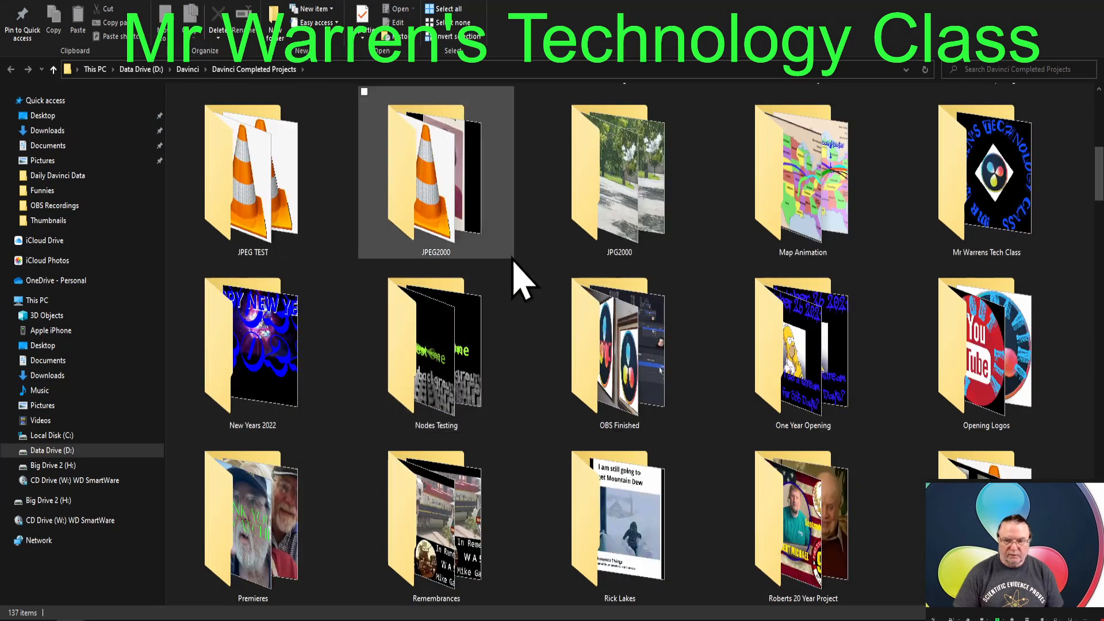
double_click(971, 184)
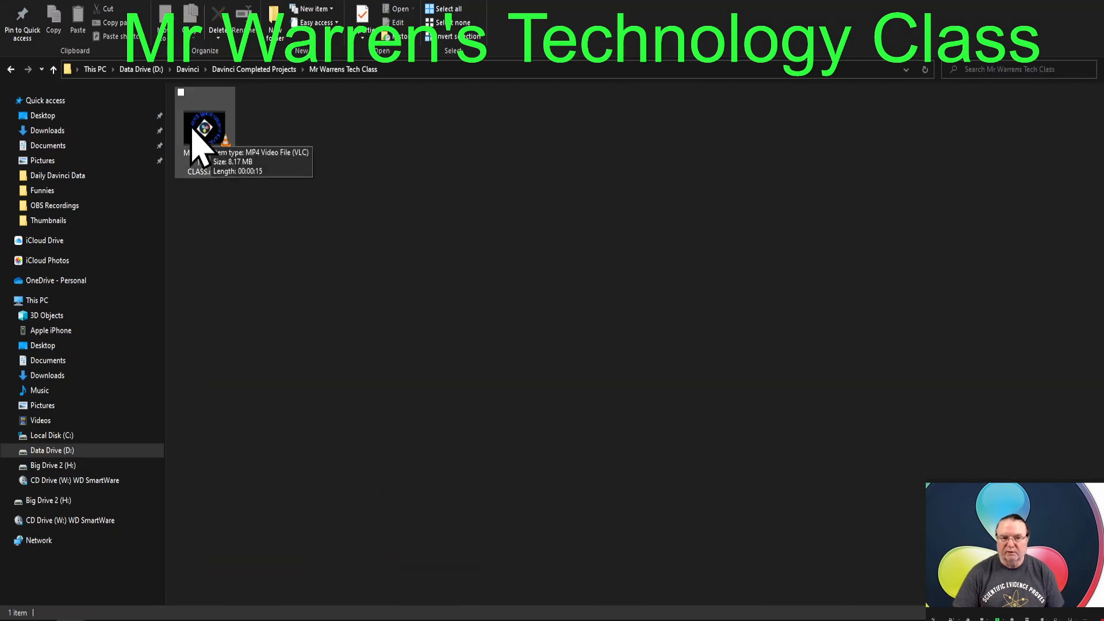
- Delete MR WARRENS TECH CLASS.mp4 from the ALEXS BIRTHDAY folder and close File Explorer
click(53, 69)
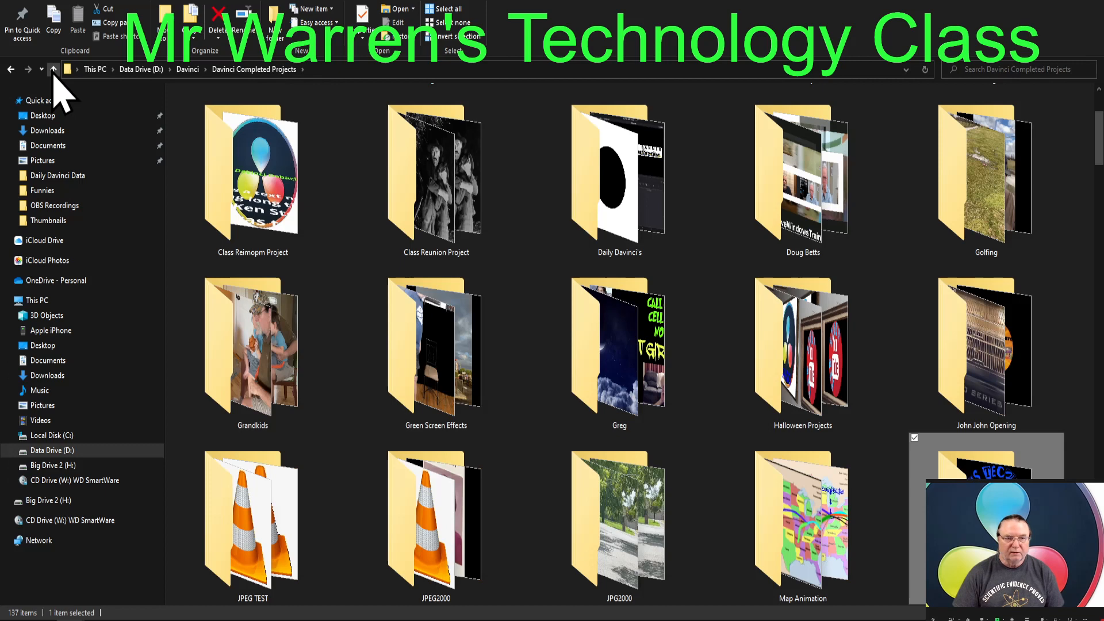
scroll(327, 350, up, 3)
double_click(262, 213)
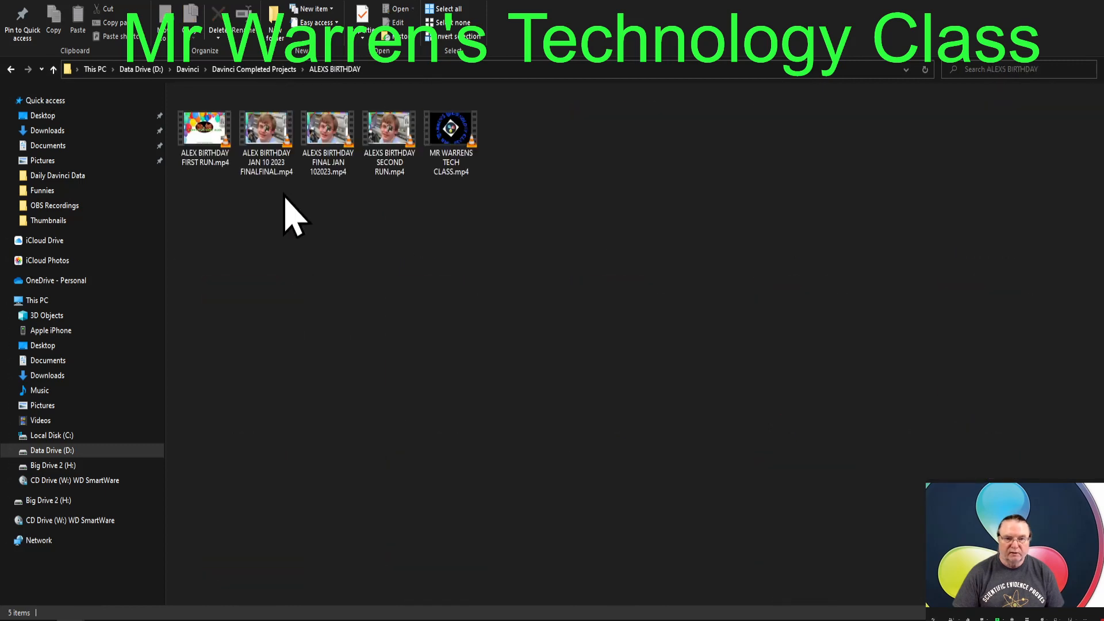
click(467, 143)
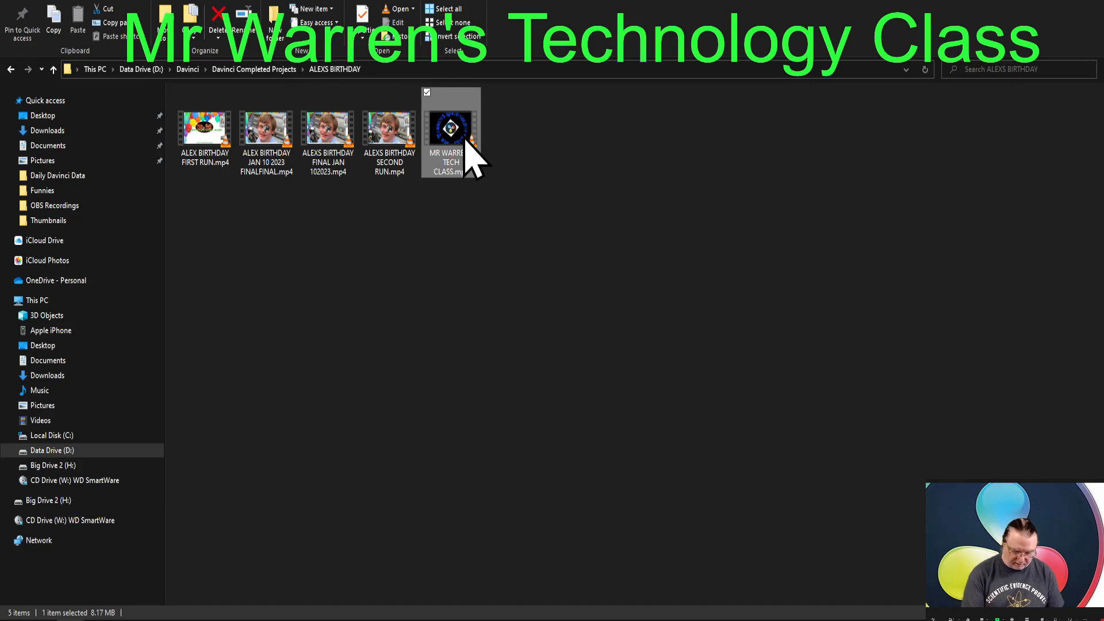
key(Delete)
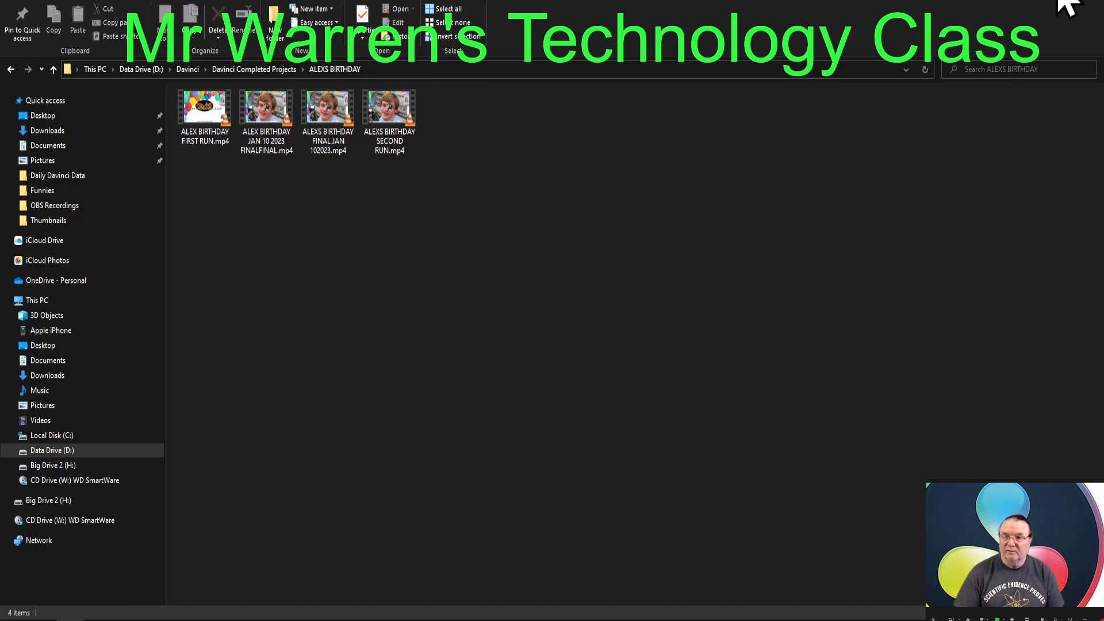
click(1090, 7)
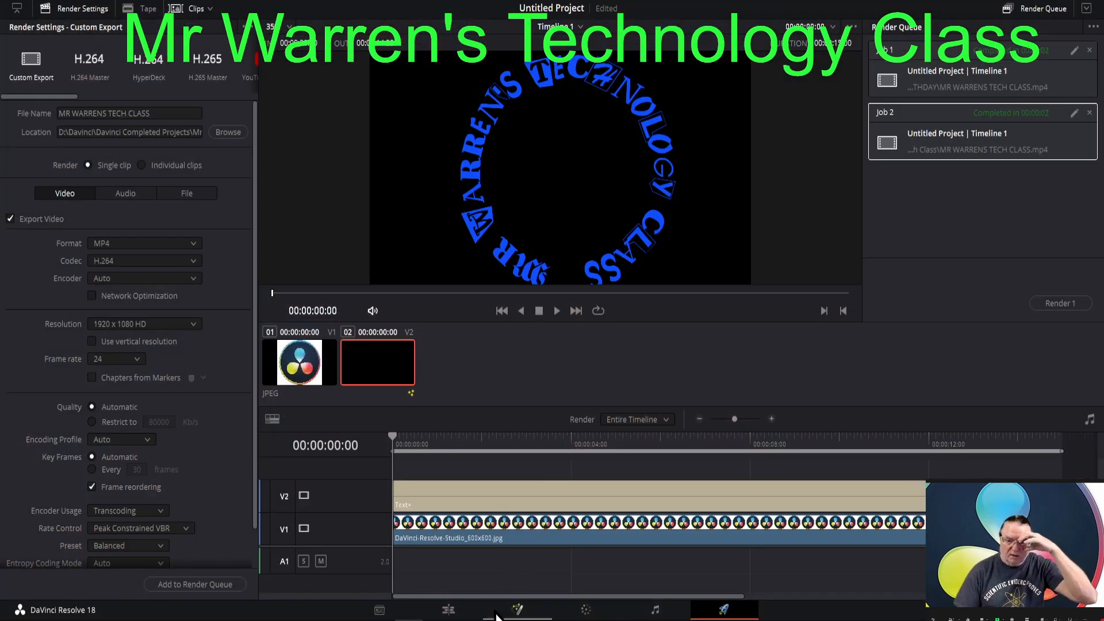
- On the Edit page, hide the media pool and enlarge the timeline area so both video tracks have room
click(449, 611)
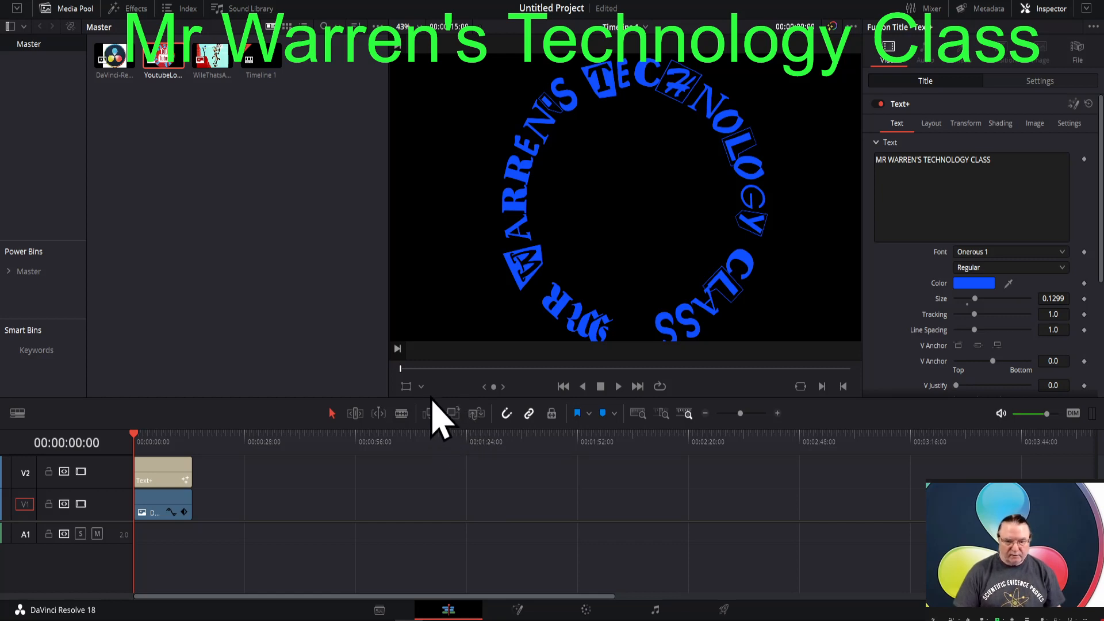
drag(431, 403, 430, 428)
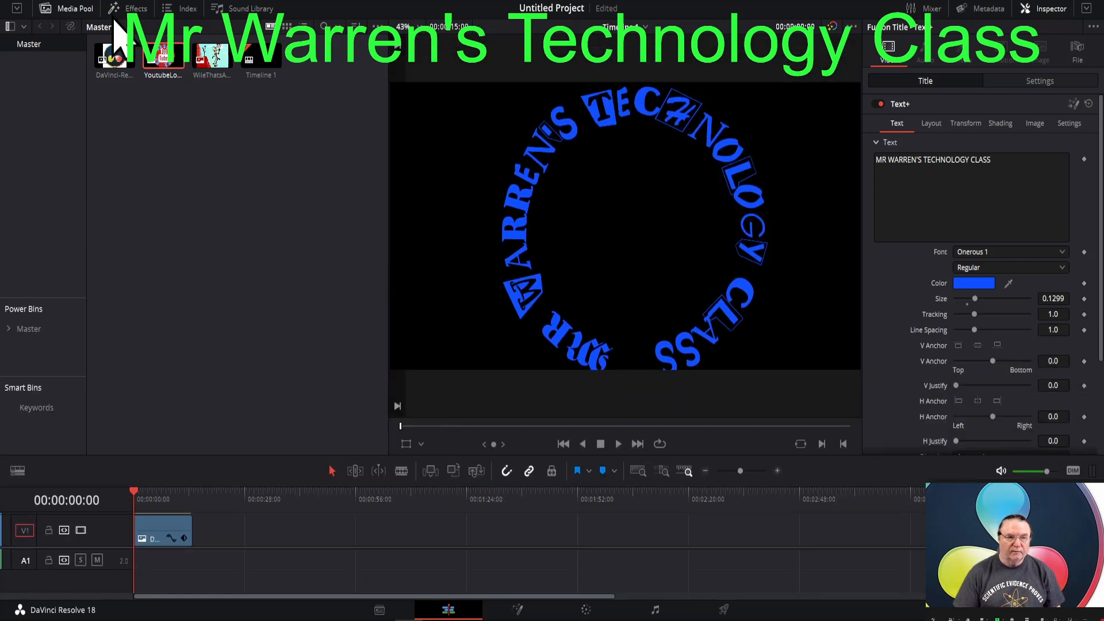
click(71, 9)
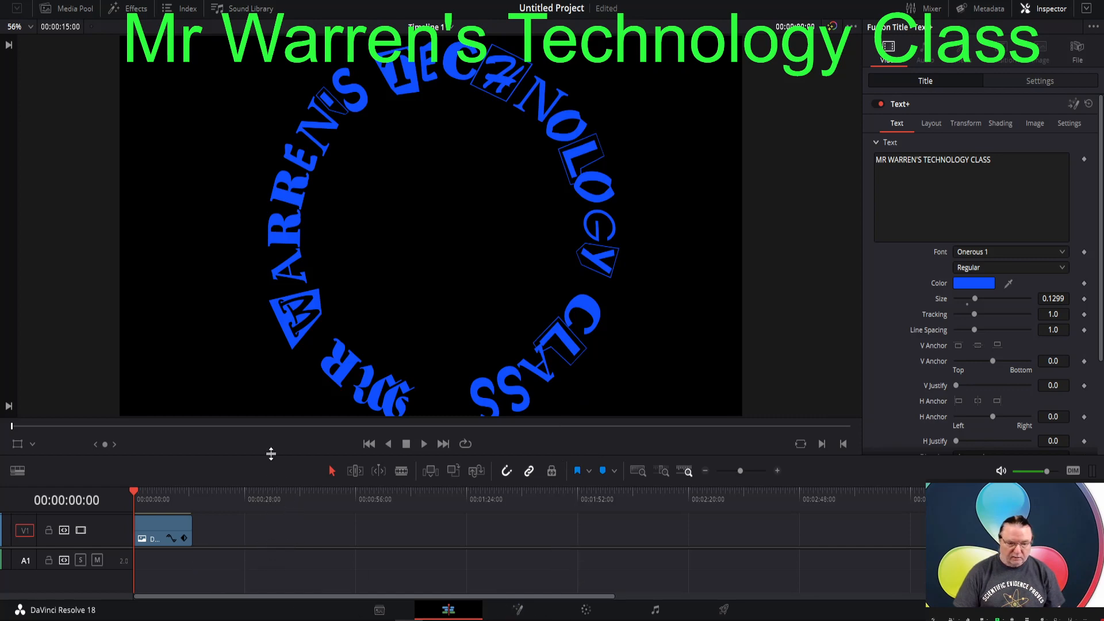
drag(271, 452, 276, 379)
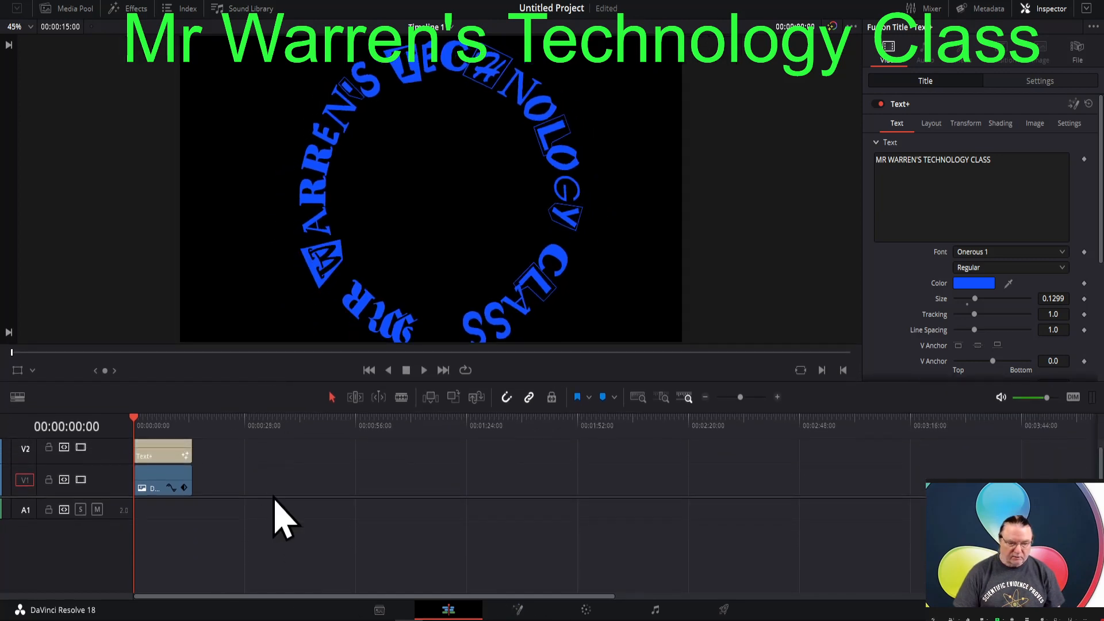
drag(273, 498, 274, 596)
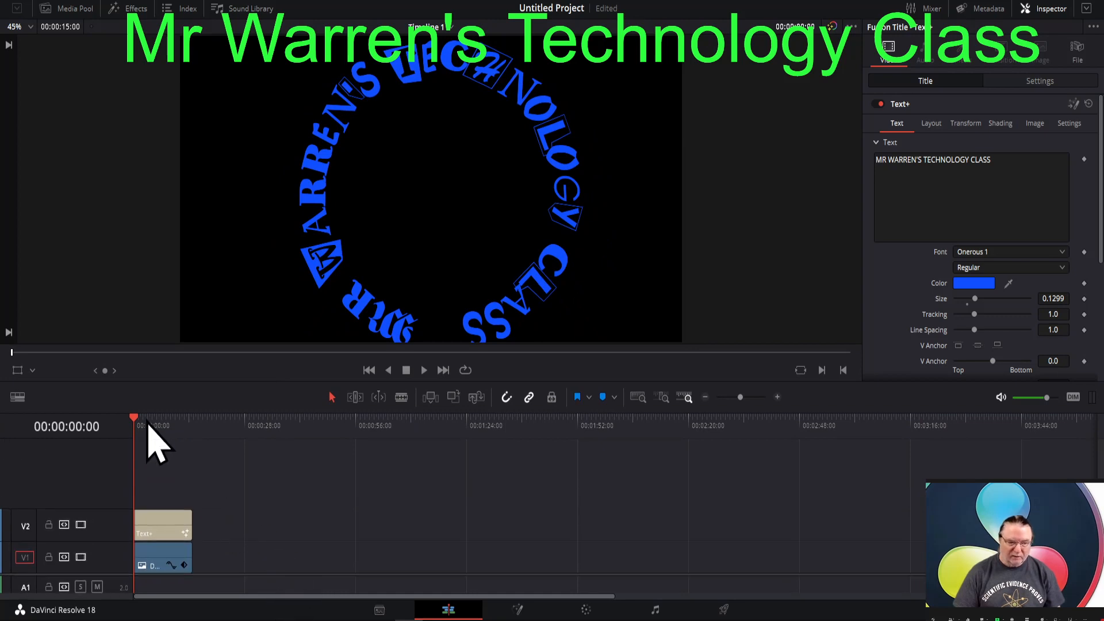
- Place the playhead at 00:00:04:22 over both clips and inspect the composition that opens on the Fusion page
drag(136, 426, 153, 422)
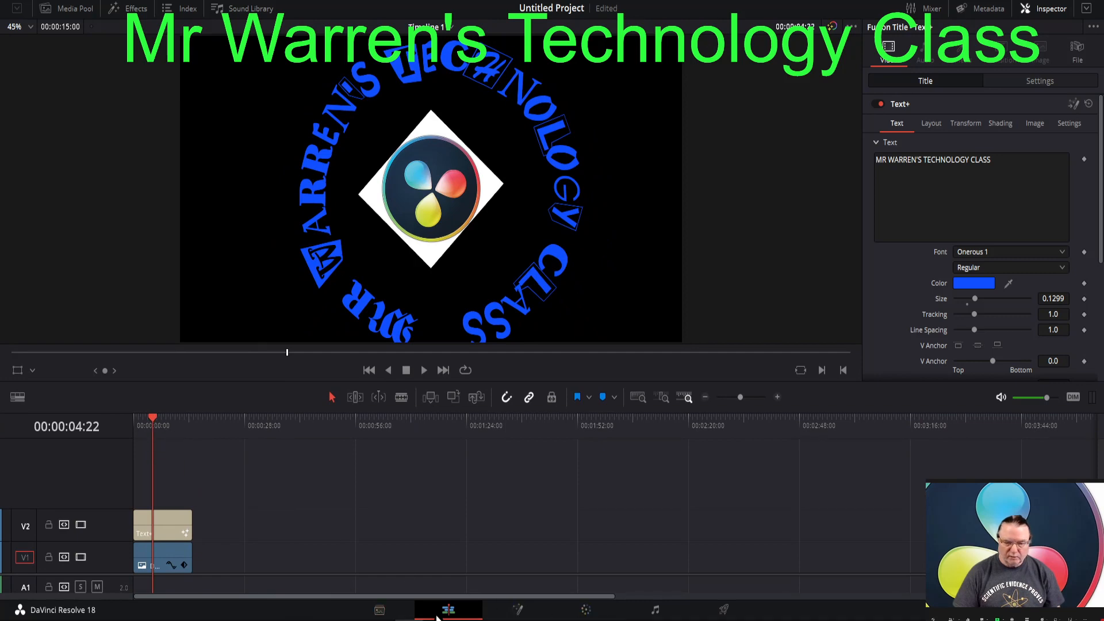
click(516, 611)
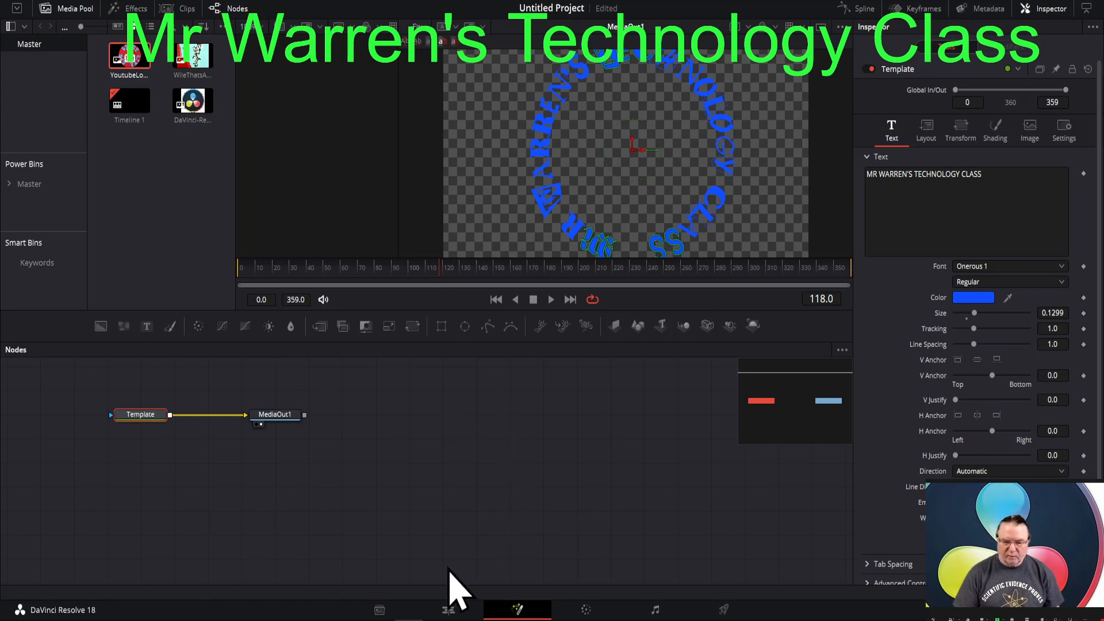
click(449, 608)
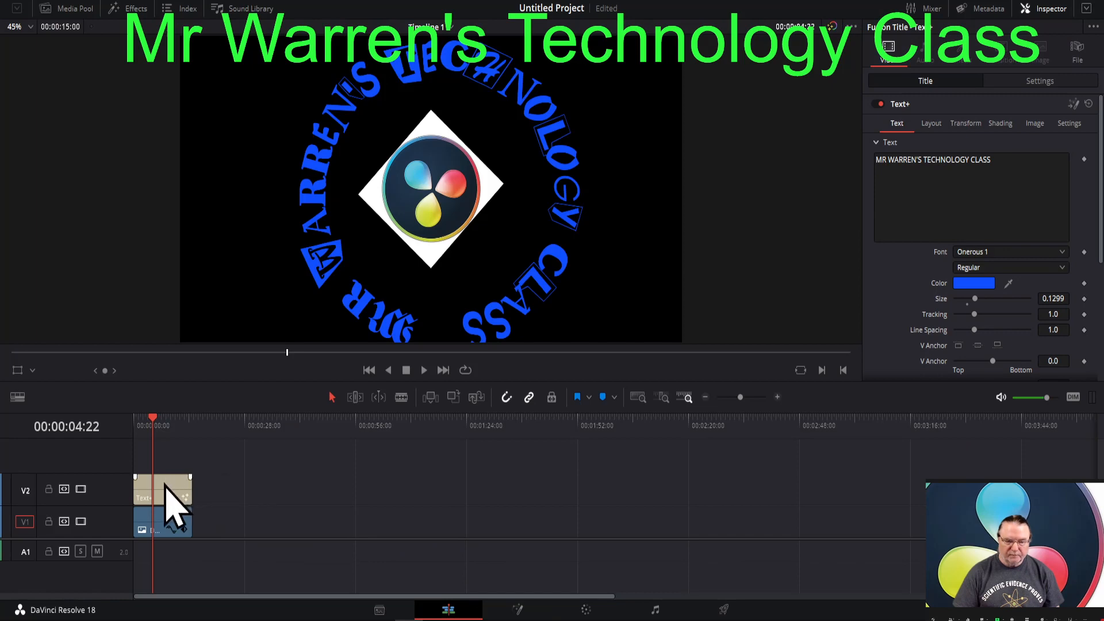
- Move the Text+ clip along track V2 clear of the image clip and inspect its Fusion composition at 00:00:36:16
drag(165, 488, 283, 495)
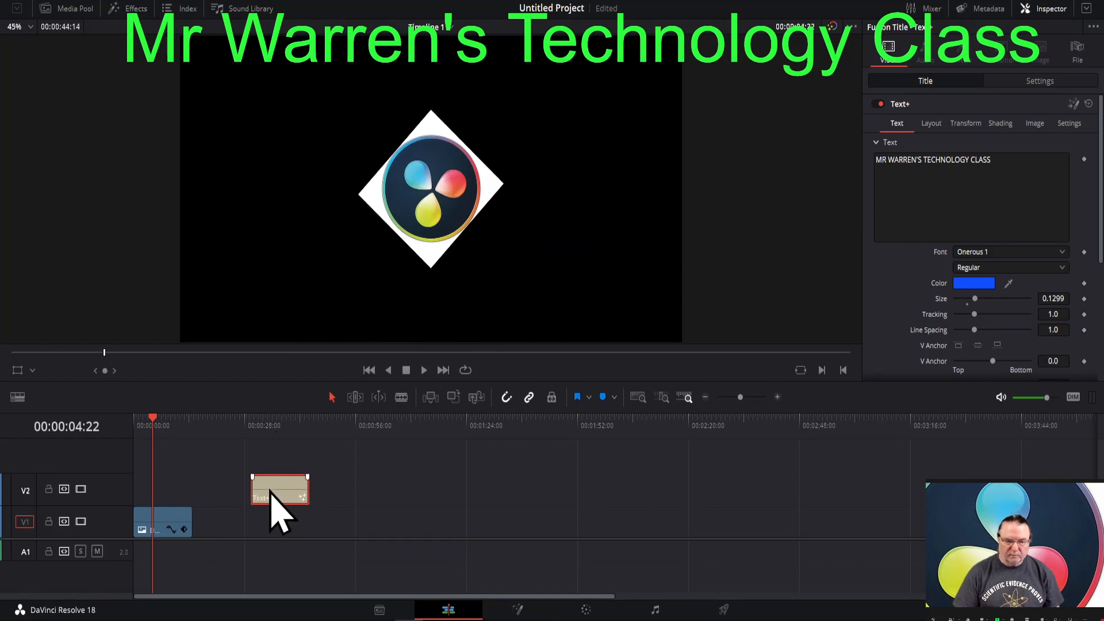
click(278, 426)
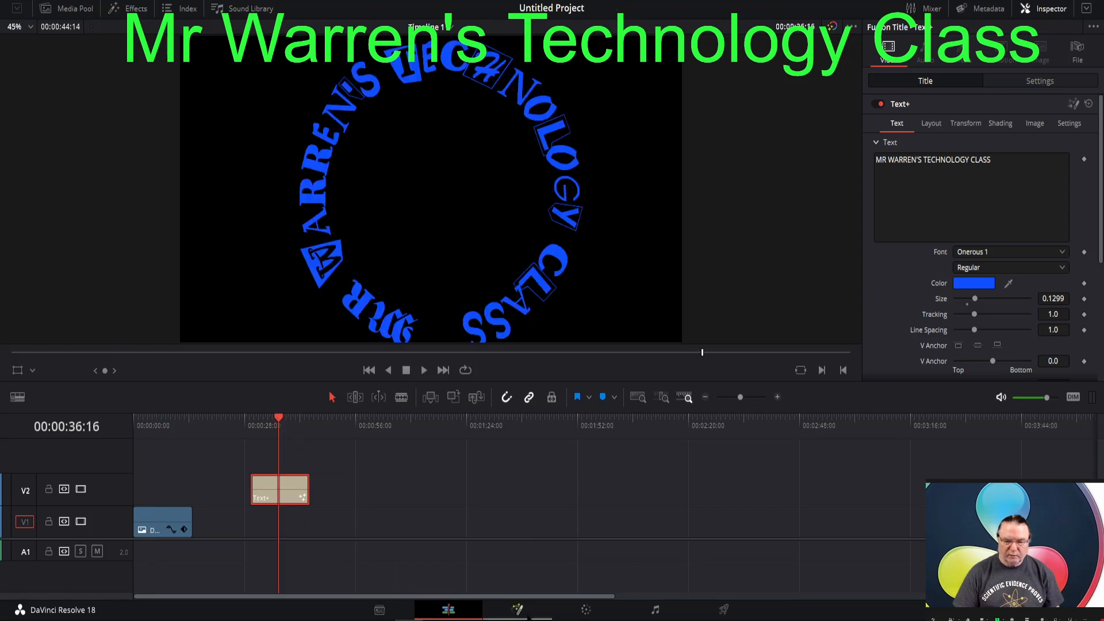
click(523, 613)
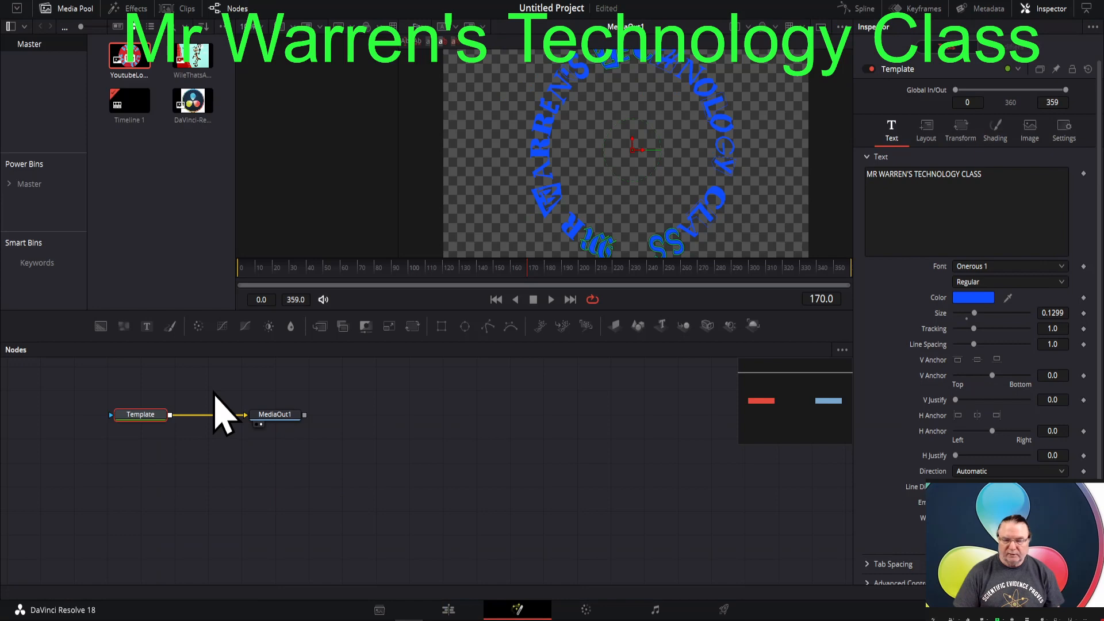
click(448, 611)
- Open the logo image clip in Fusion at 00:00:03:15 and move its MediaIn1 and MediaOut1 nodes lower in the node graph
click(148, 420)
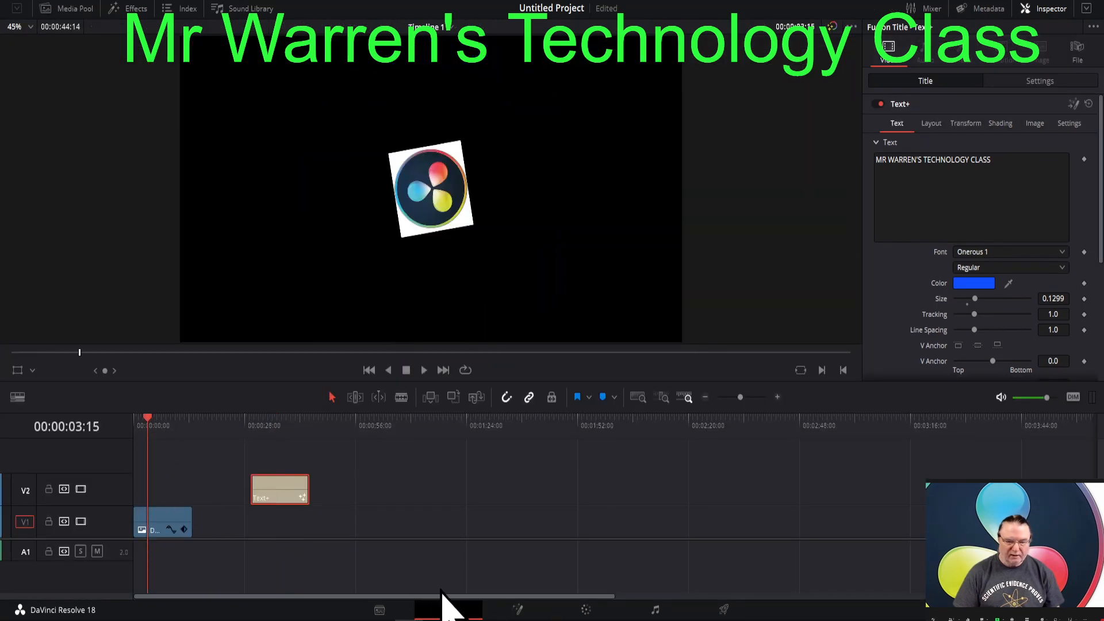
click(518, 614)
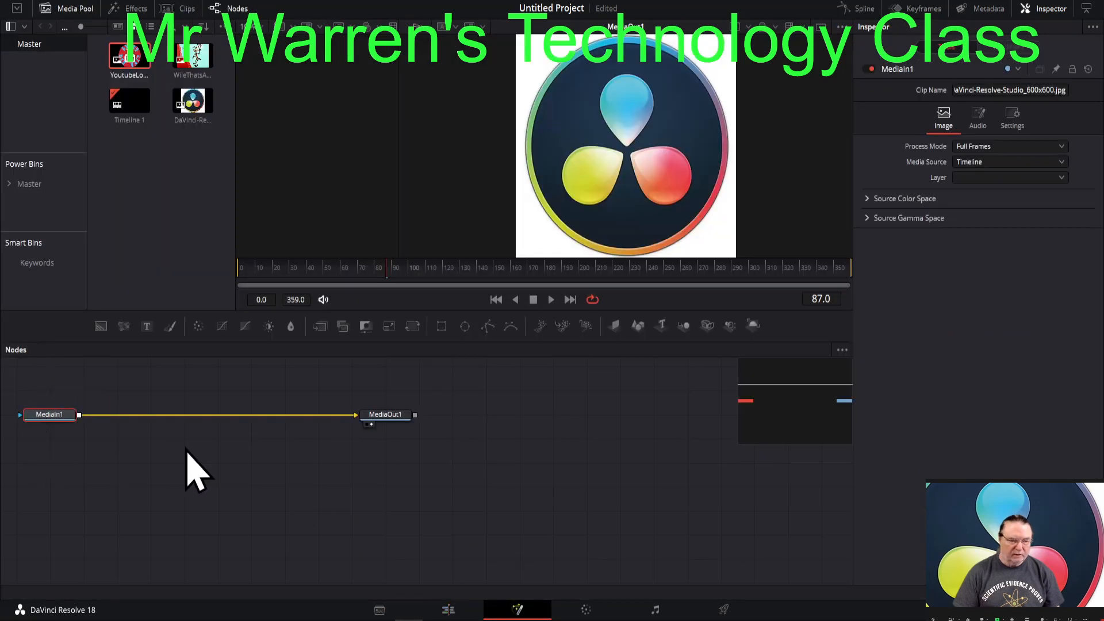
drag(57, 377, 379, 475)
drag(376, 425, 499, 496)
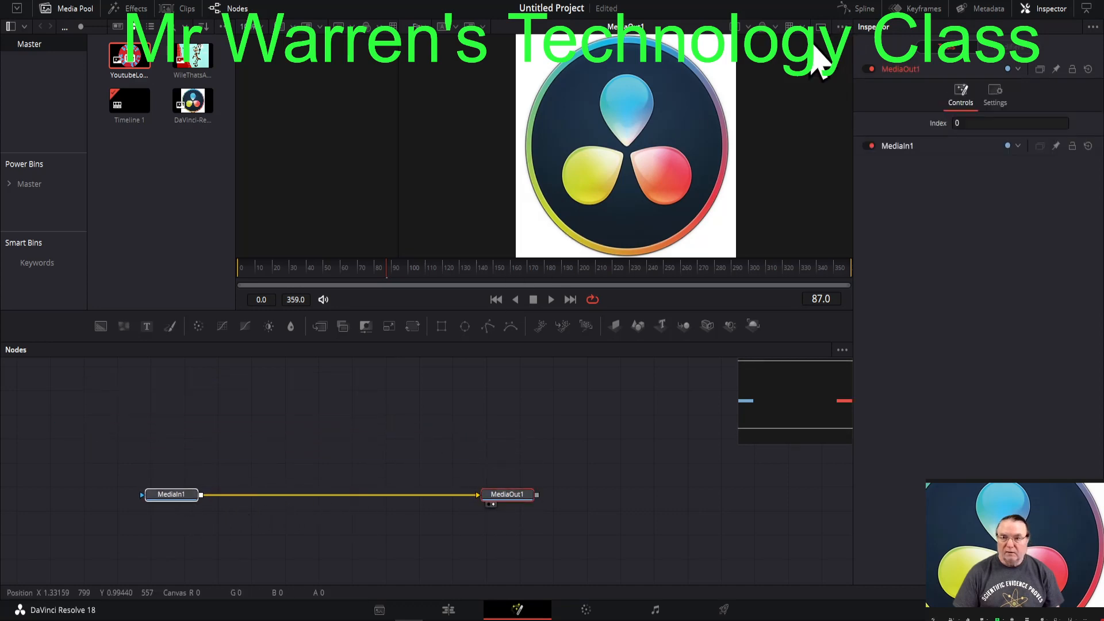
- Toggle Fusion to a single viewer and back to dual viewers, and show MediaIn1 in the empty viewer
click(821, 27)
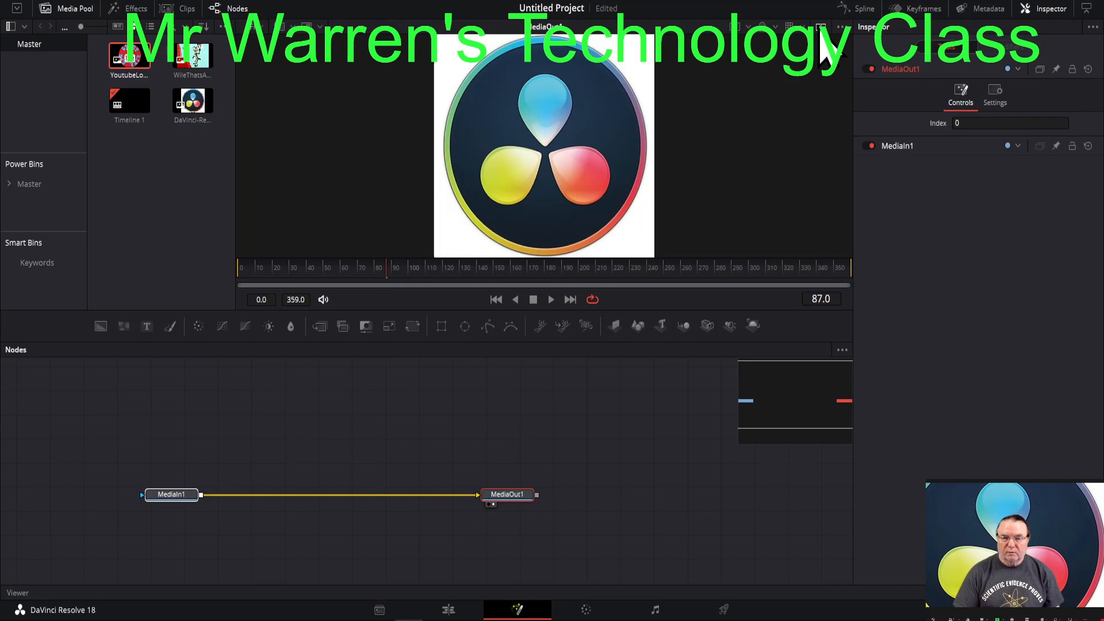
click(820, 29)
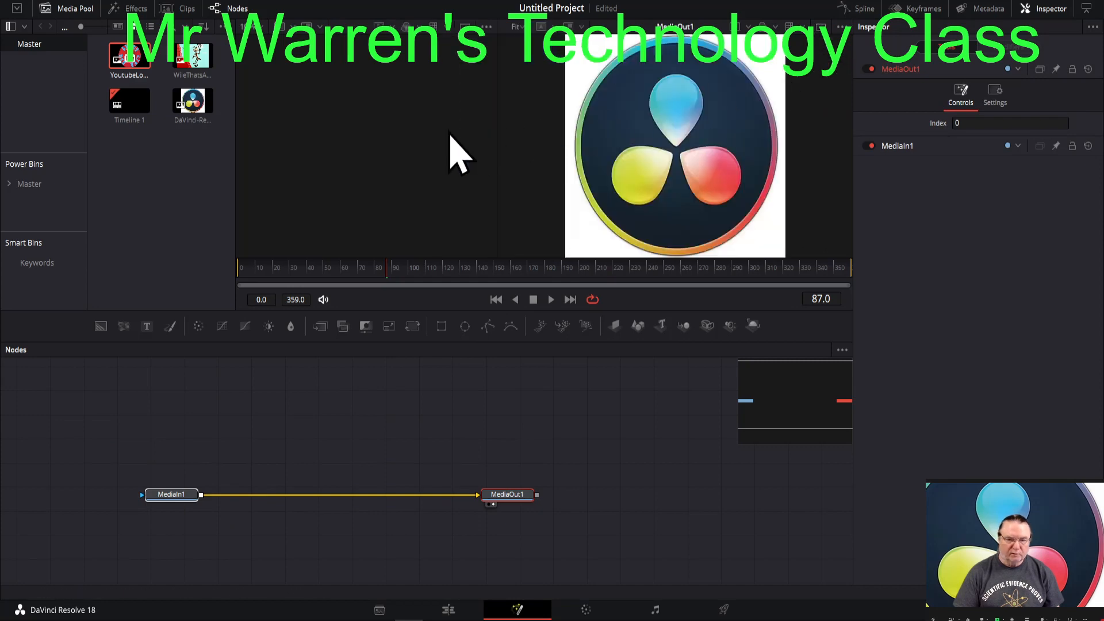
click(164, 495)
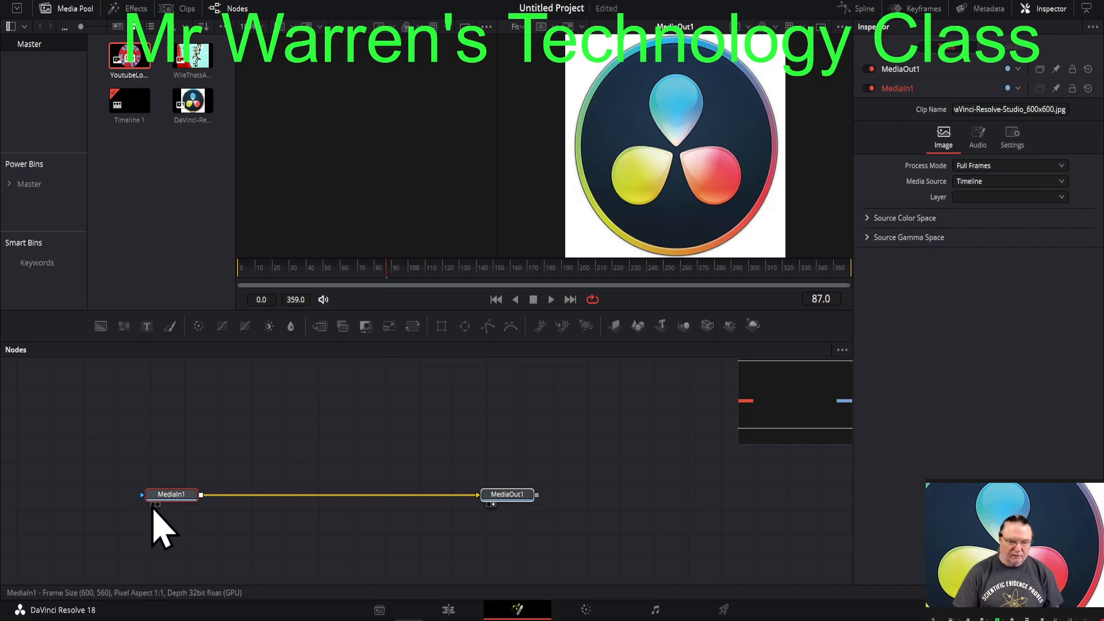
click(153, 505)
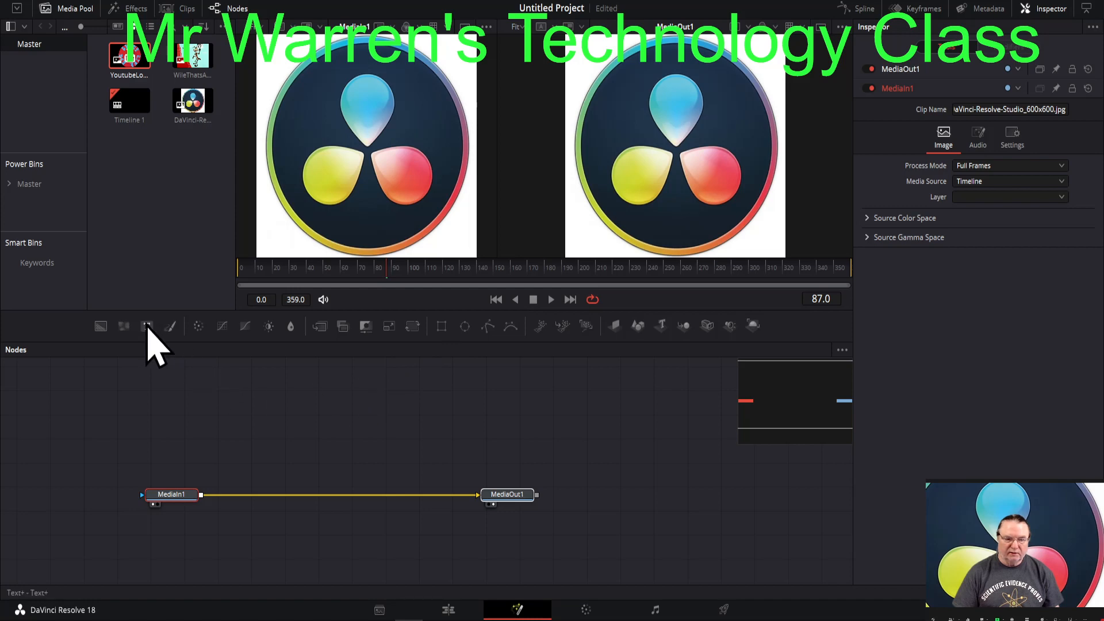
- Add a Text node to the node graph above MediaIn1
drag(147, 329, 175, 407)
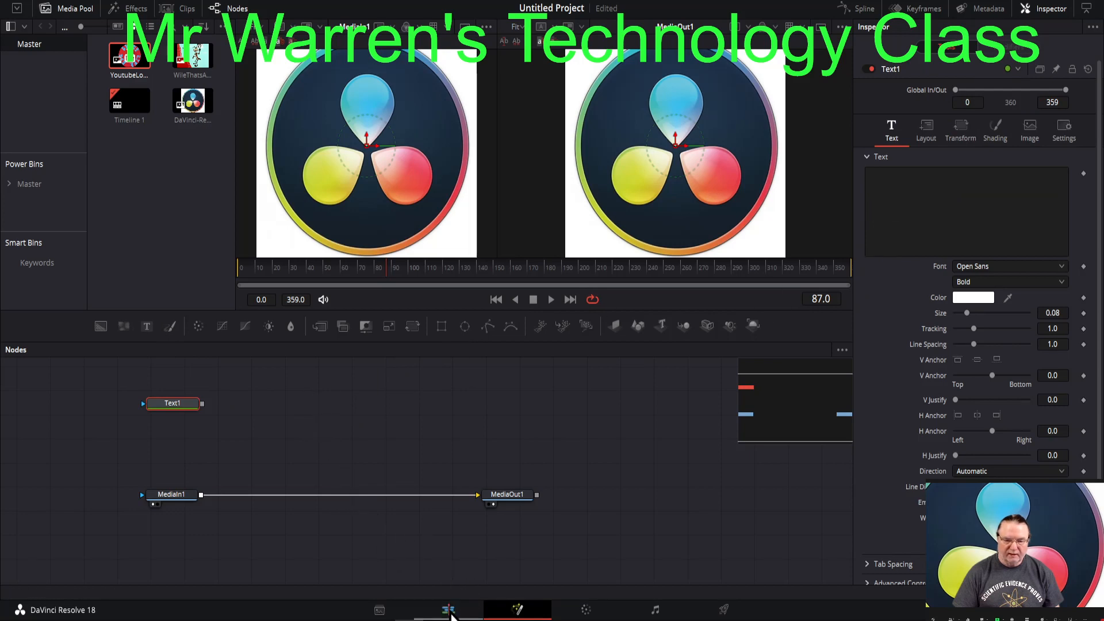
- View the Text+ clip at 00:00:37:13 on the Edit page, and return to the logo clip's Fusion composition at 00:00:04:01
click(449, 611)
click(283, 420)
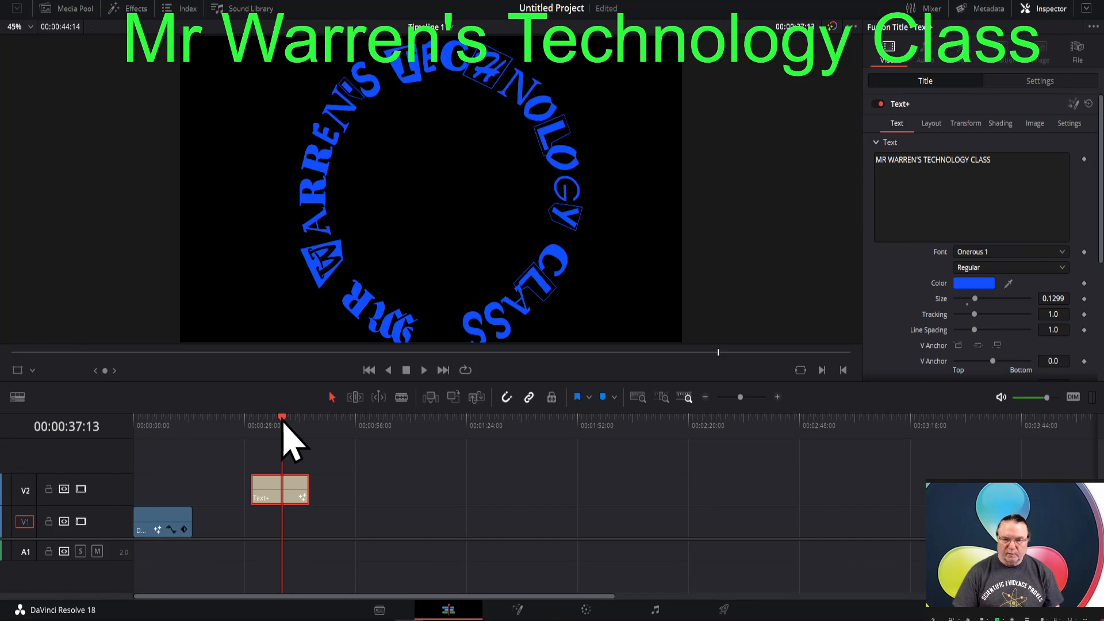
click(149, 422)
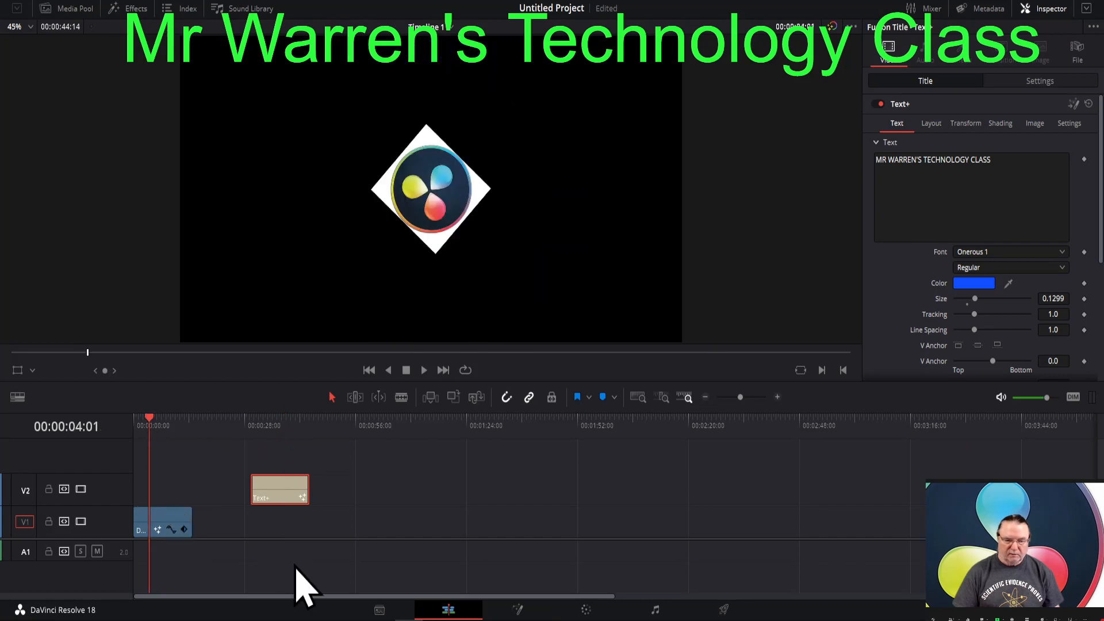
click(517, 610)
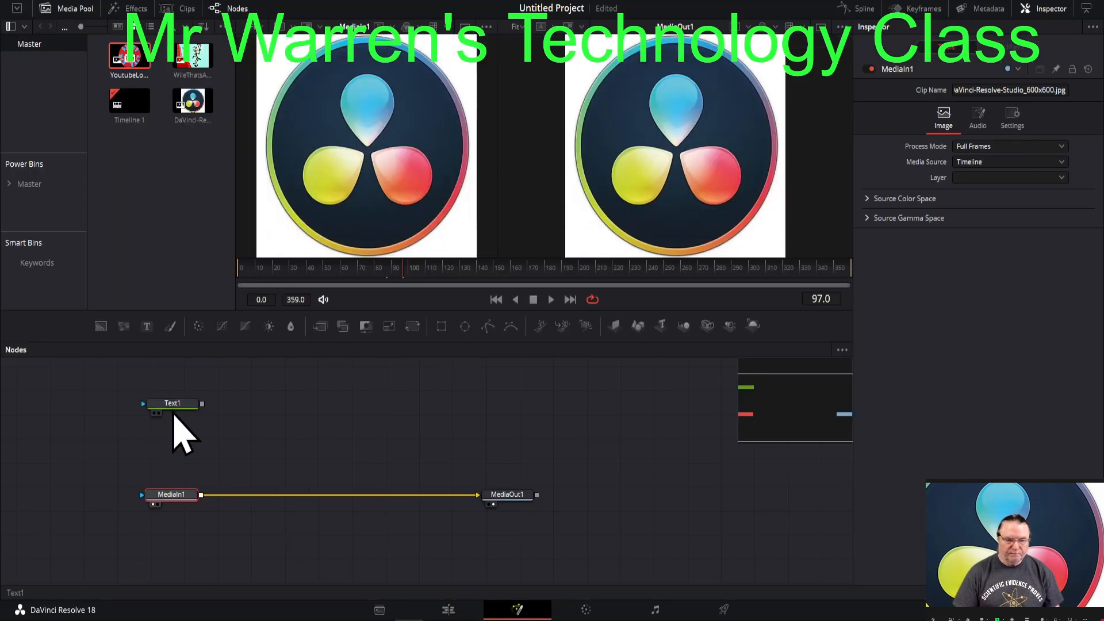
- Enter DFLKJDFORM as the placeholder text of the Text1 node
click(176, 404)
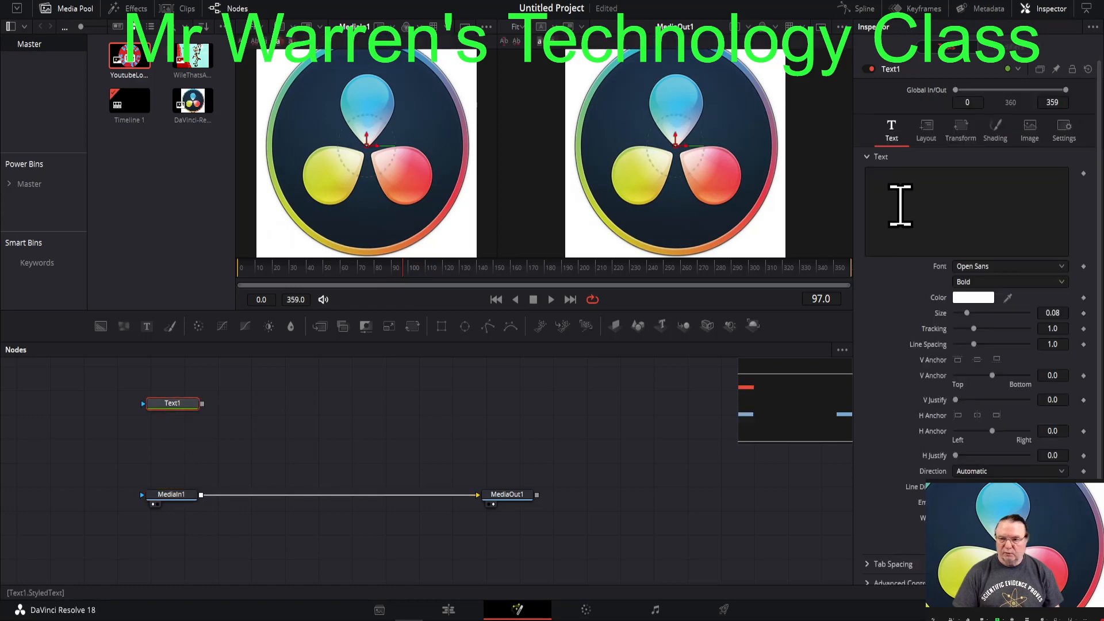
click(902, 204)
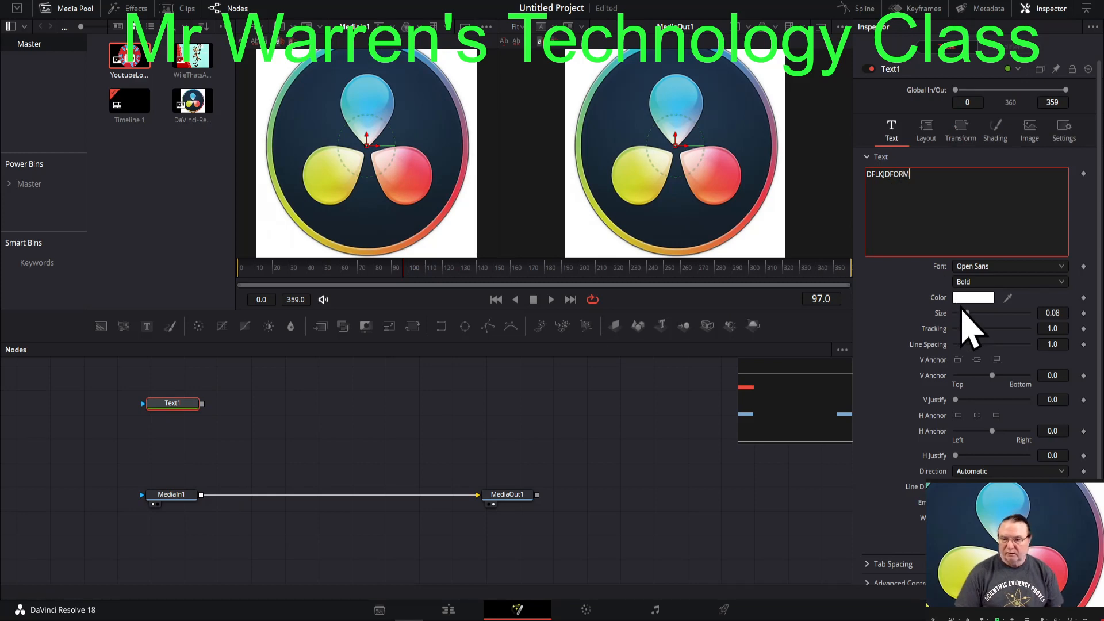
click(974, 298)
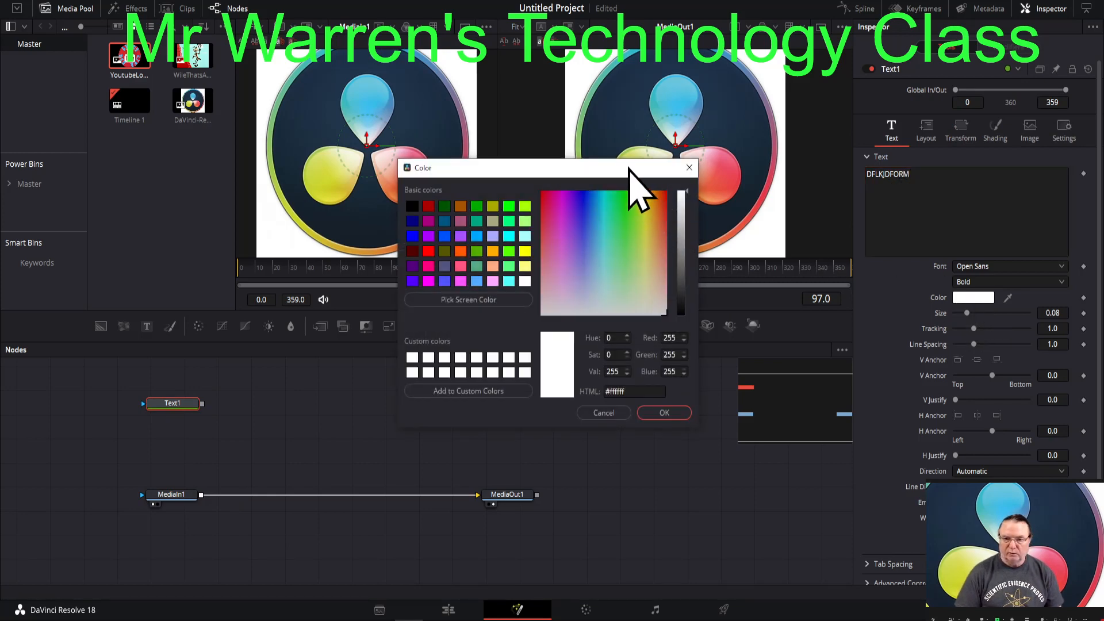
drag(638, 170, 836, 364)
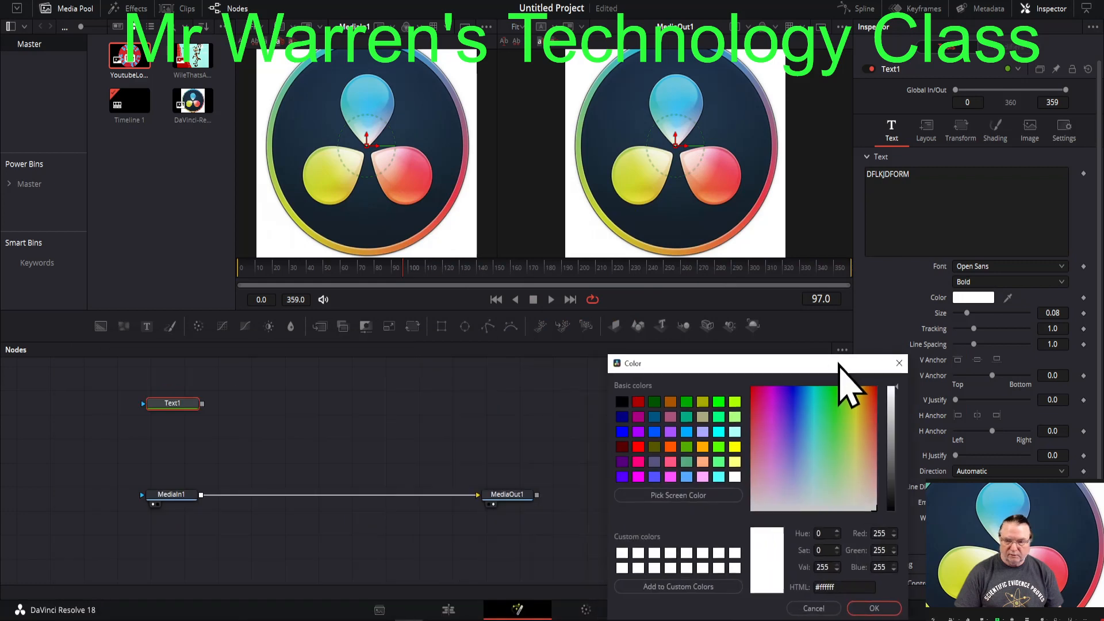
drag(830, 419, 797, 405)
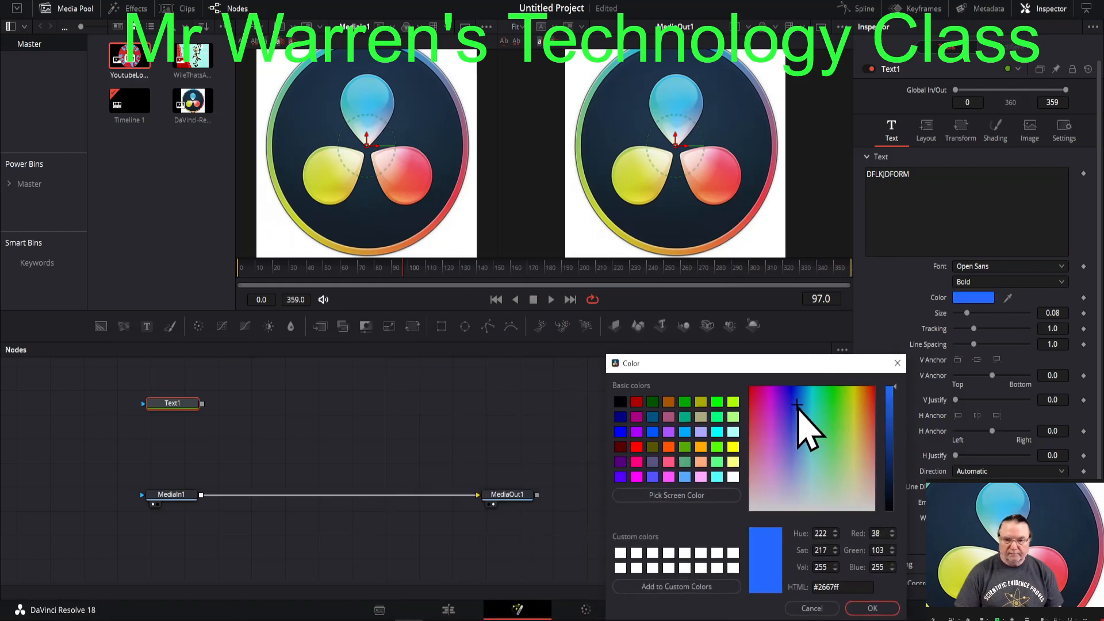
click(173, 403)
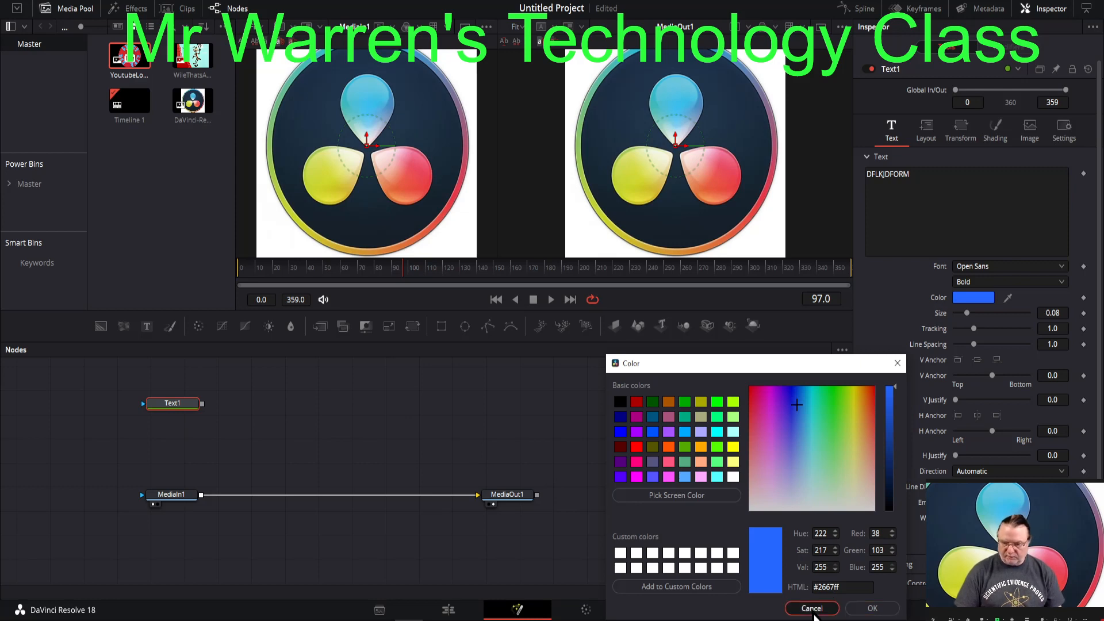
click(812, 610)
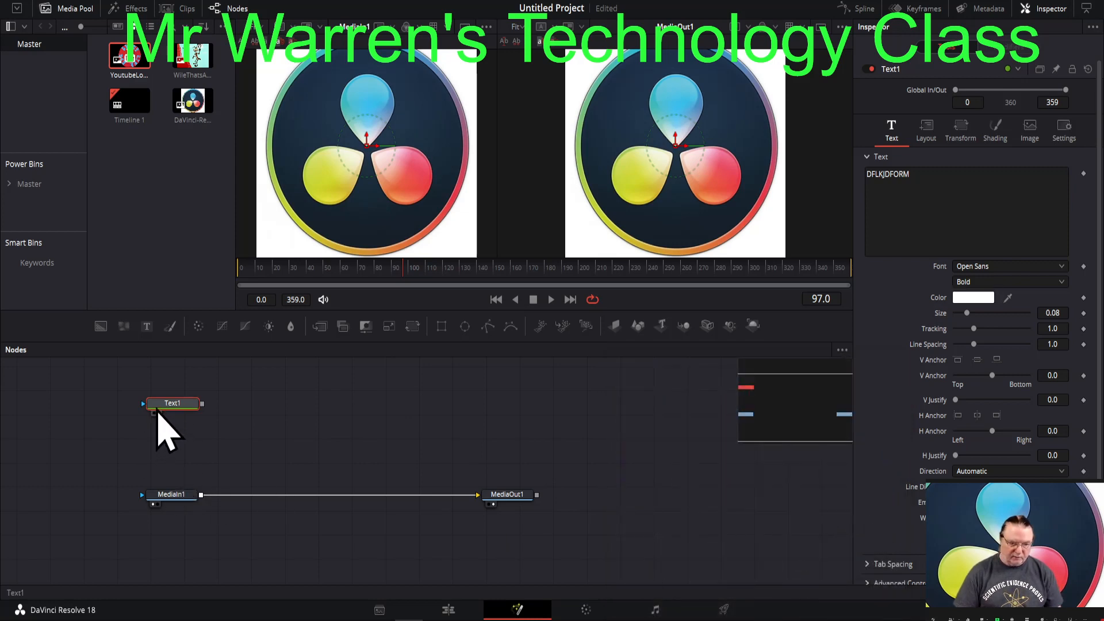
- Show Text1 in the viewer that displays MediaIn1, and give its text the orange color #ff974c and size 0.2283
key(1)
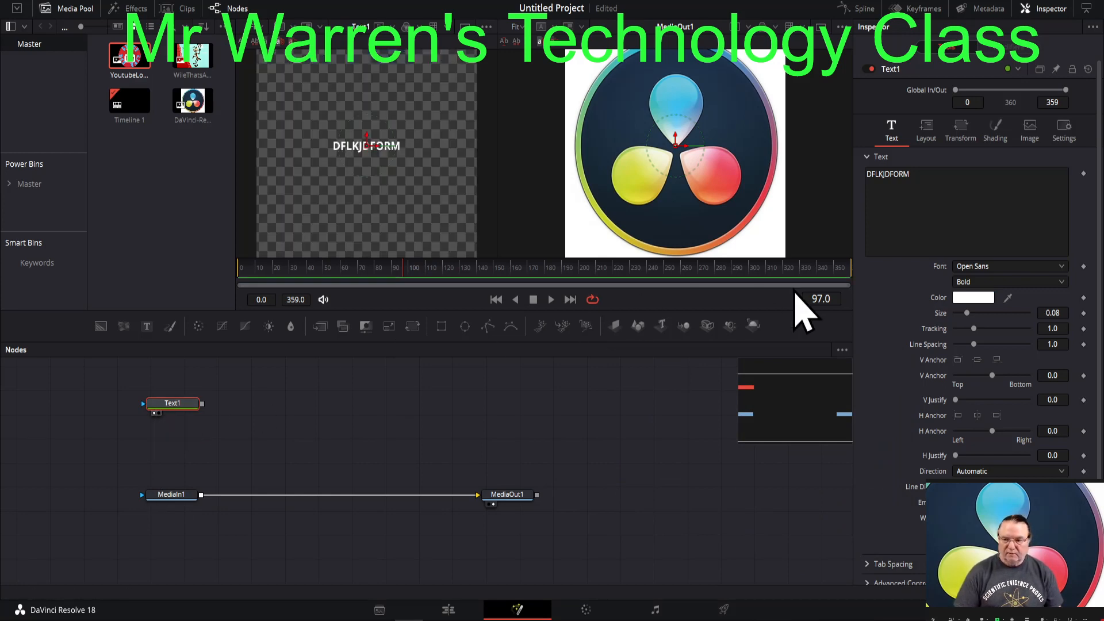
click(966, 298)
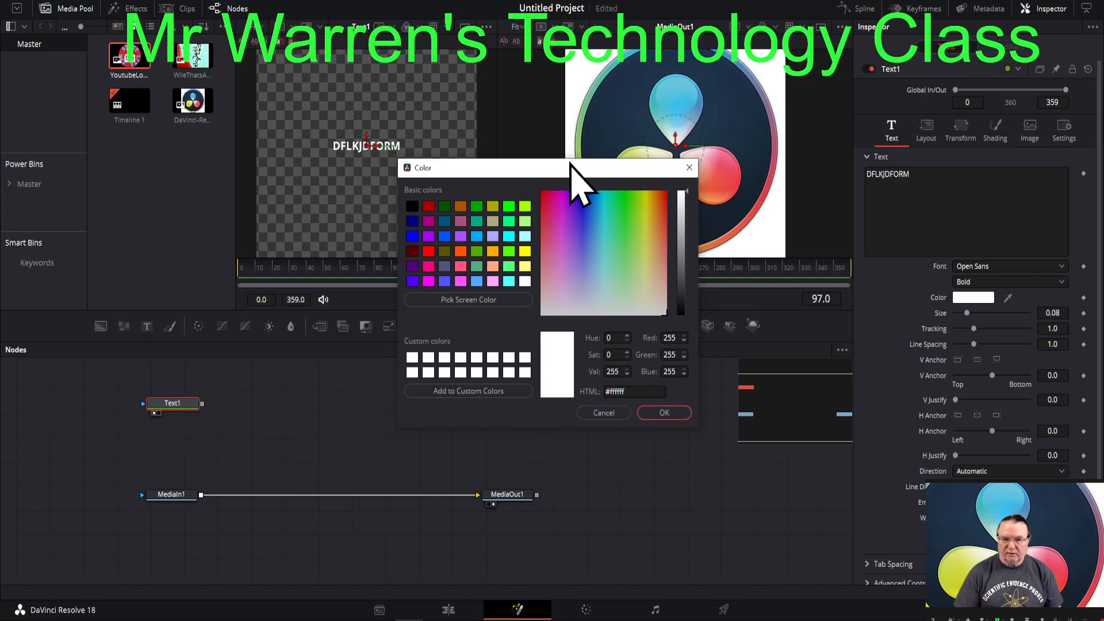
drag(575, 167, 854, 318)
click(875, 371)
drag(875, 371, 940, 380)
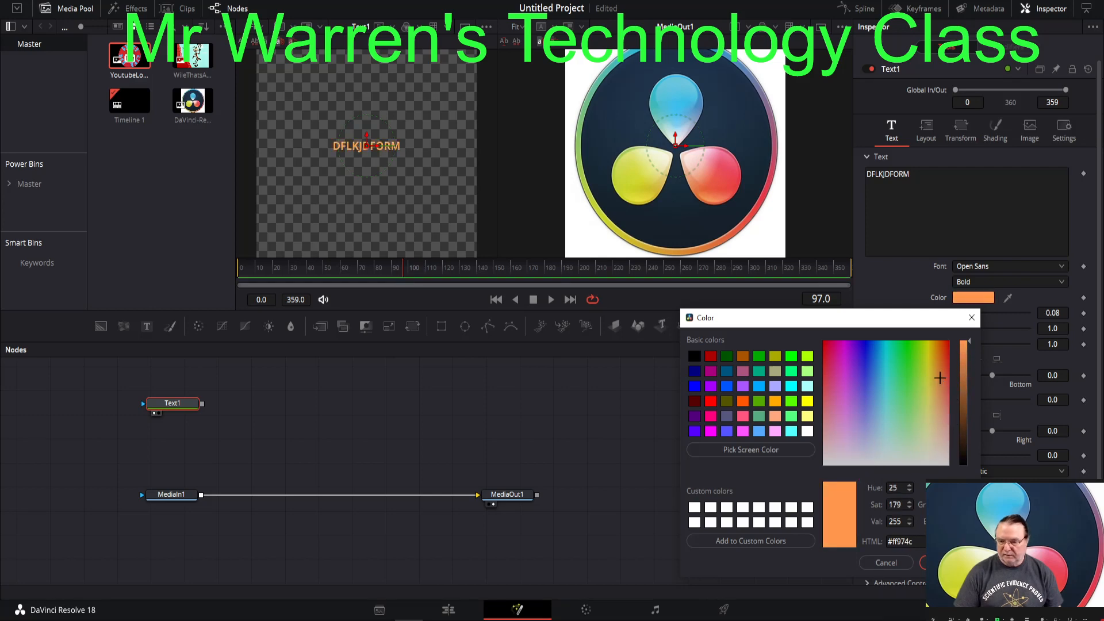
click(948, 562)
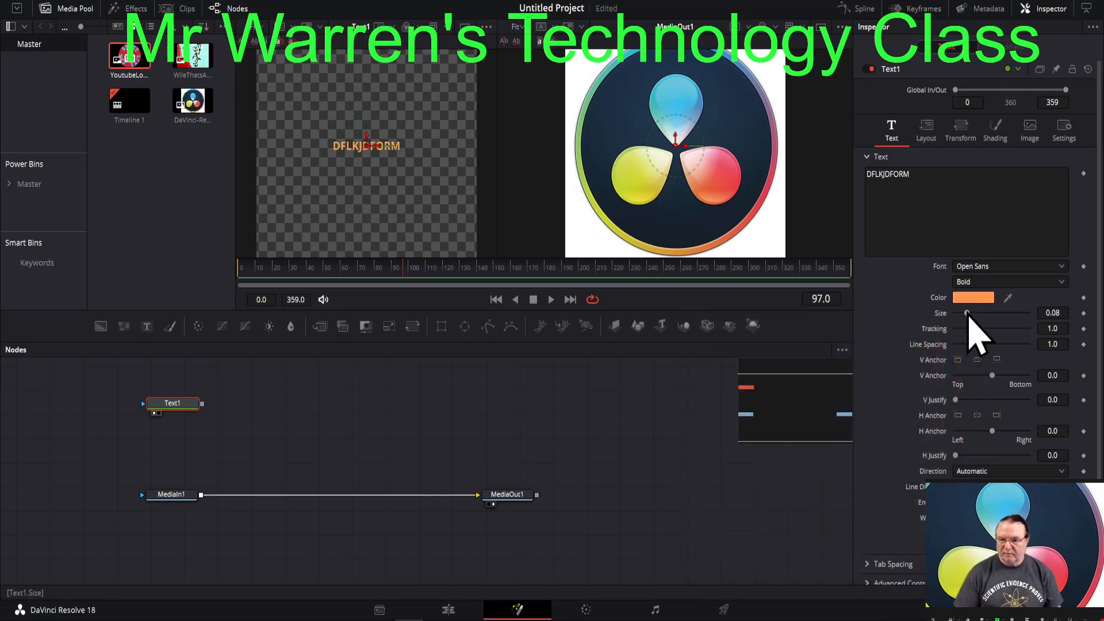
drag(970, 314, 989, 316)
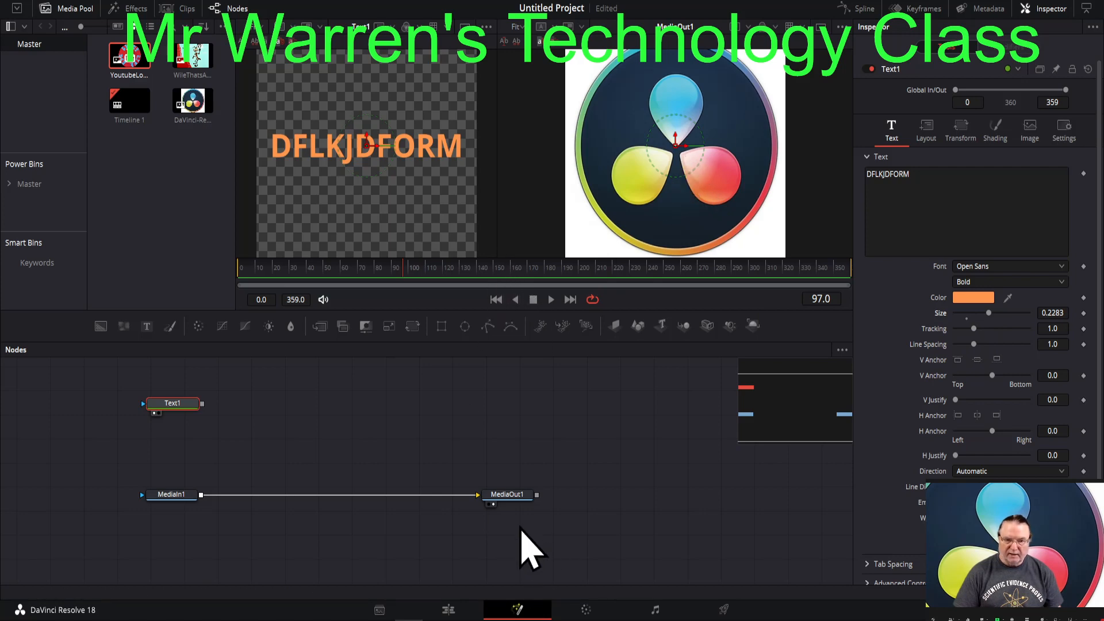
- Connect Text1's output directly to MediaIn1 as its effect mask
drag(203, 406, 171, 497)
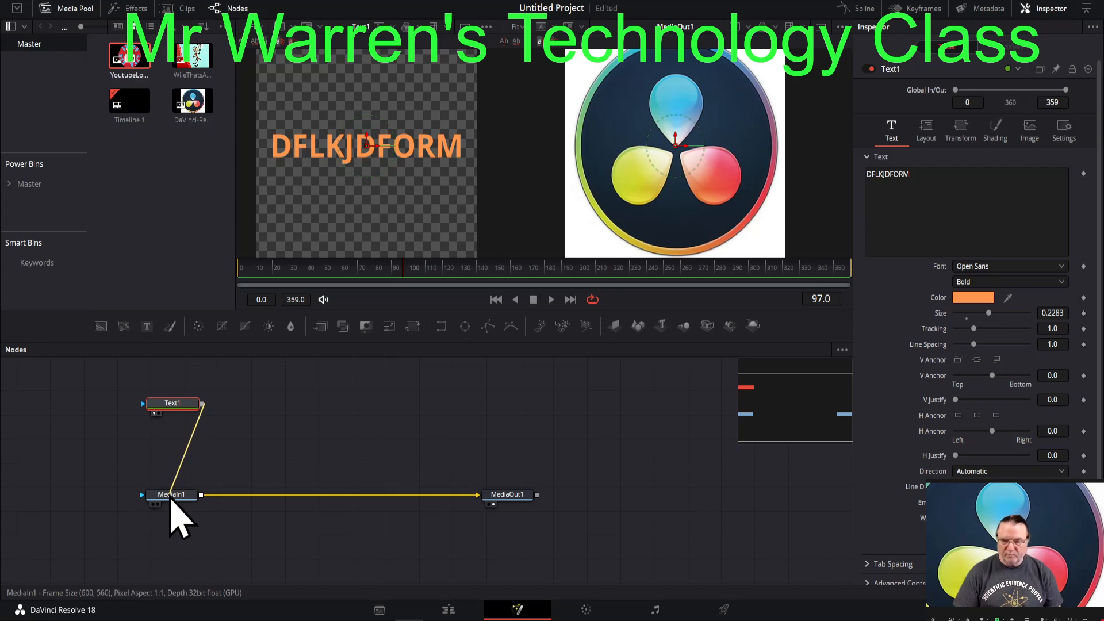
drag(172, 499, 230, 460)
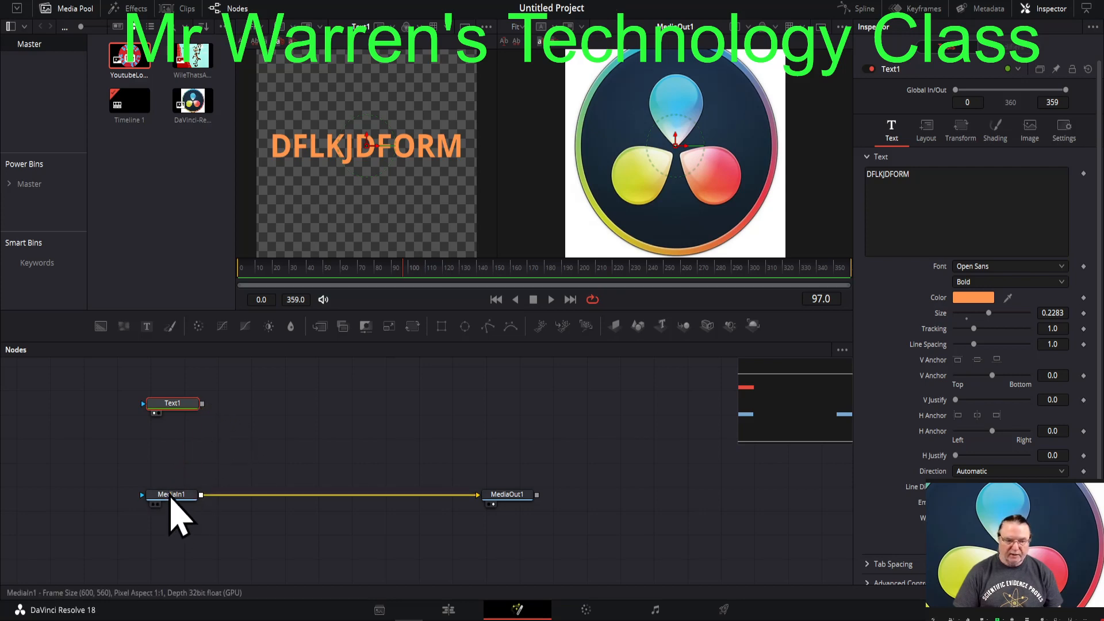
click(171, 494)
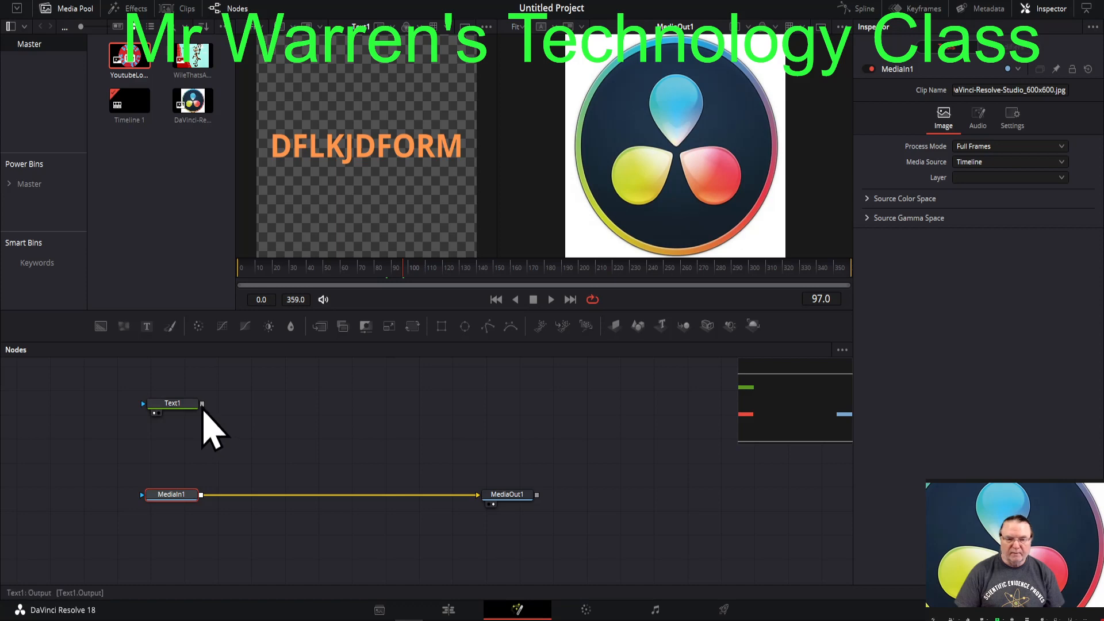
drag(202, 405, 174, 505)
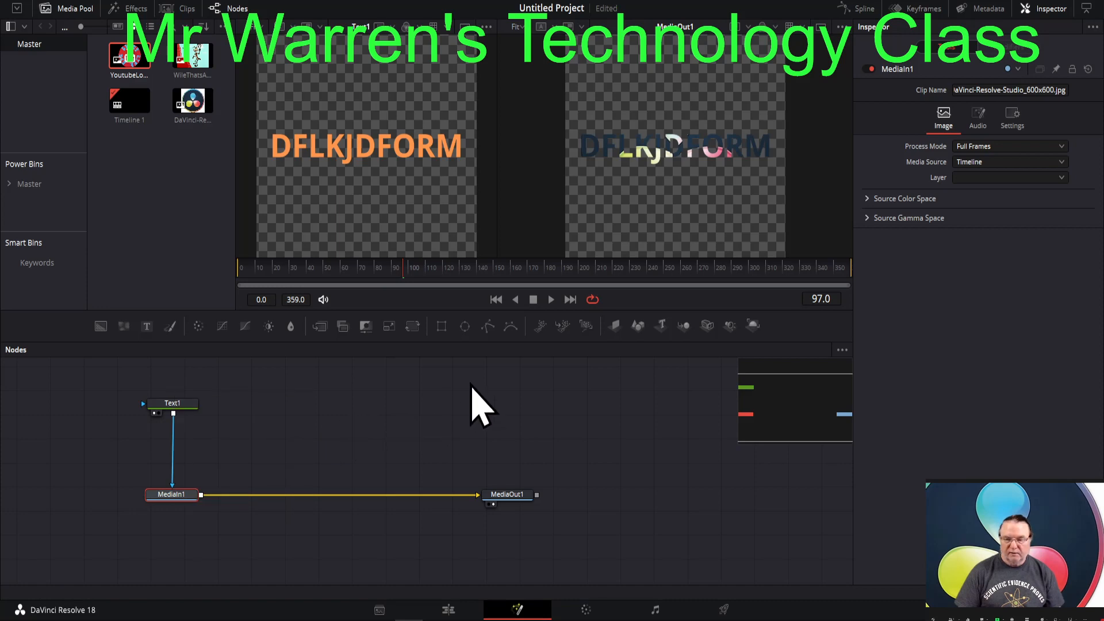
- Set Text1's size to 0.248 and disconnect Text1 from MediaIn1
click(168, 404)
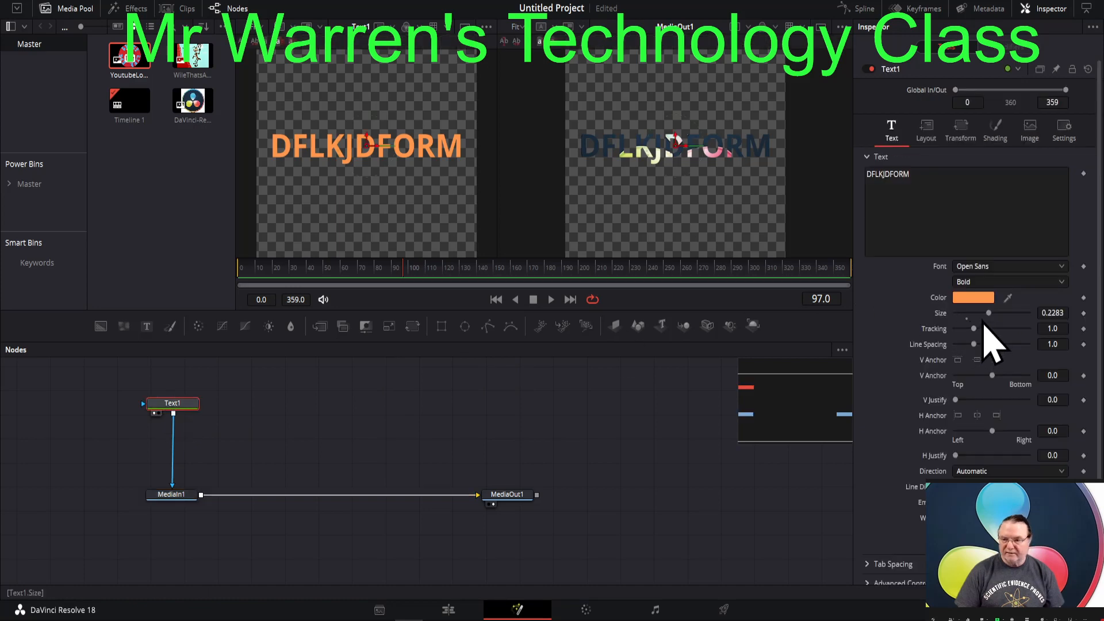
mouse_move(988, 316)
mouse_down()
mouse_move(1000, 319)
mouse_move(991, 318)
mouse_up()
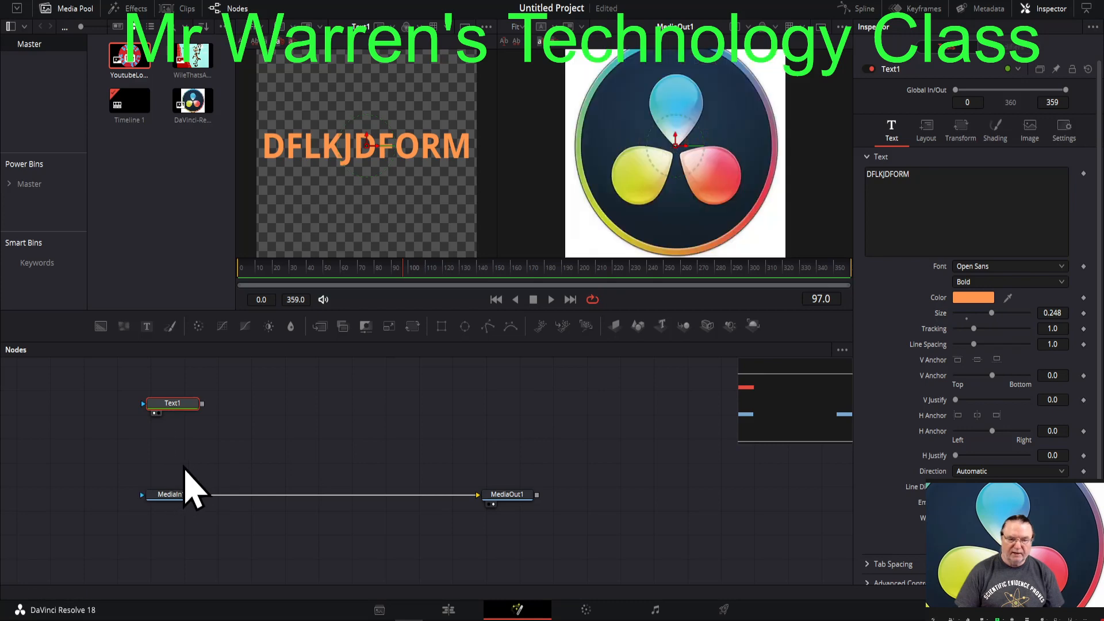
- Insert a Merge node between MediaIn1 and MediaOut1, and move MediaIn1 farther from the Merge node
click(169, 498)
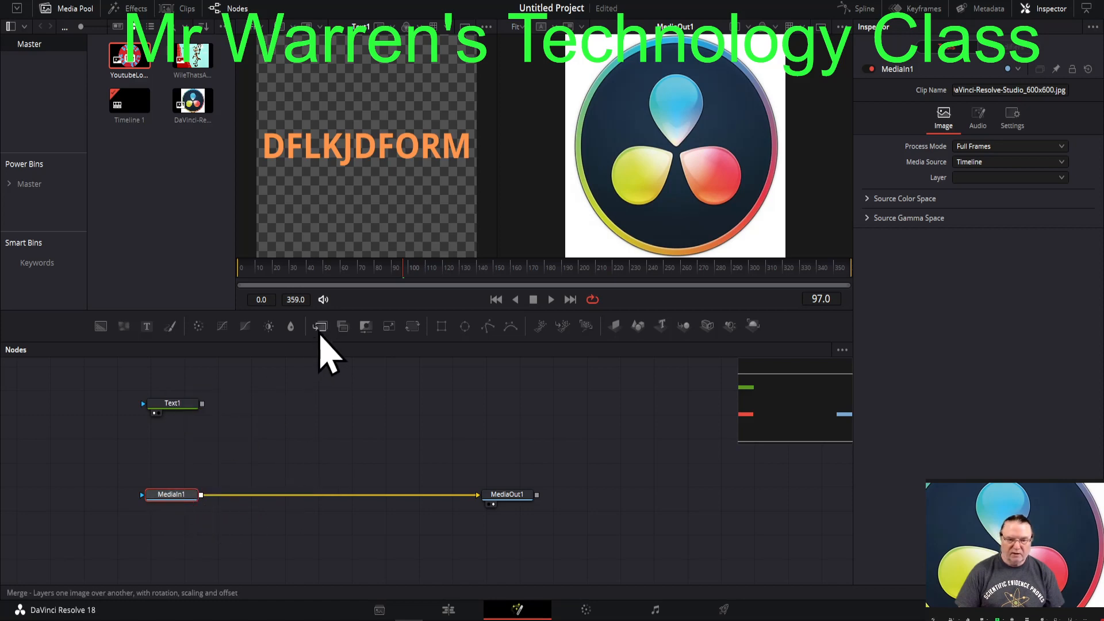
click(322, 332)
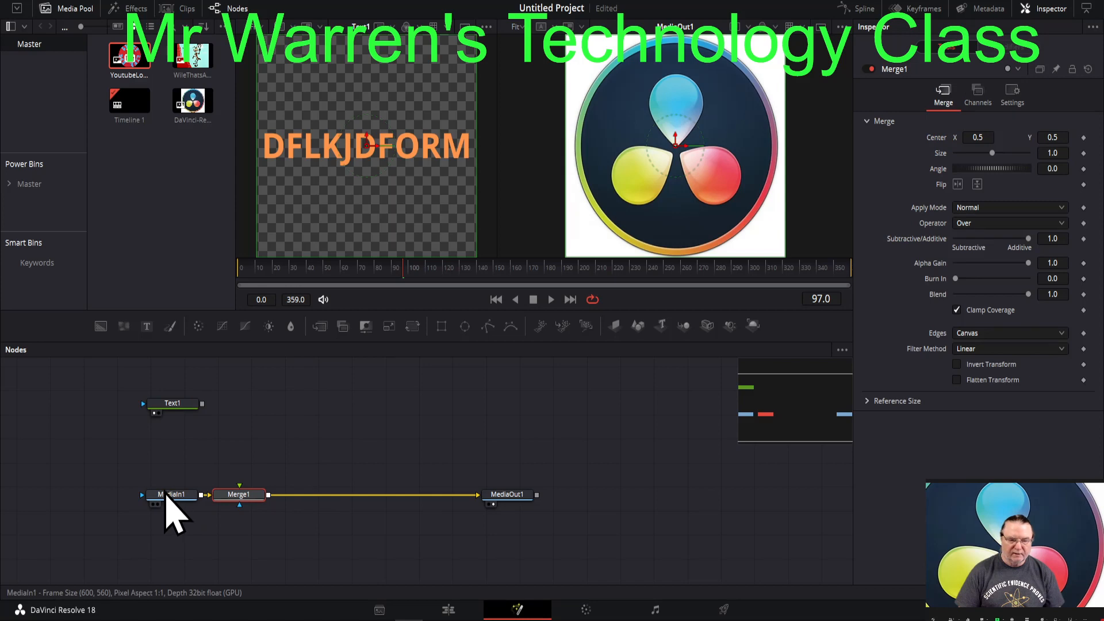
drag(165, 498, 119, 497)
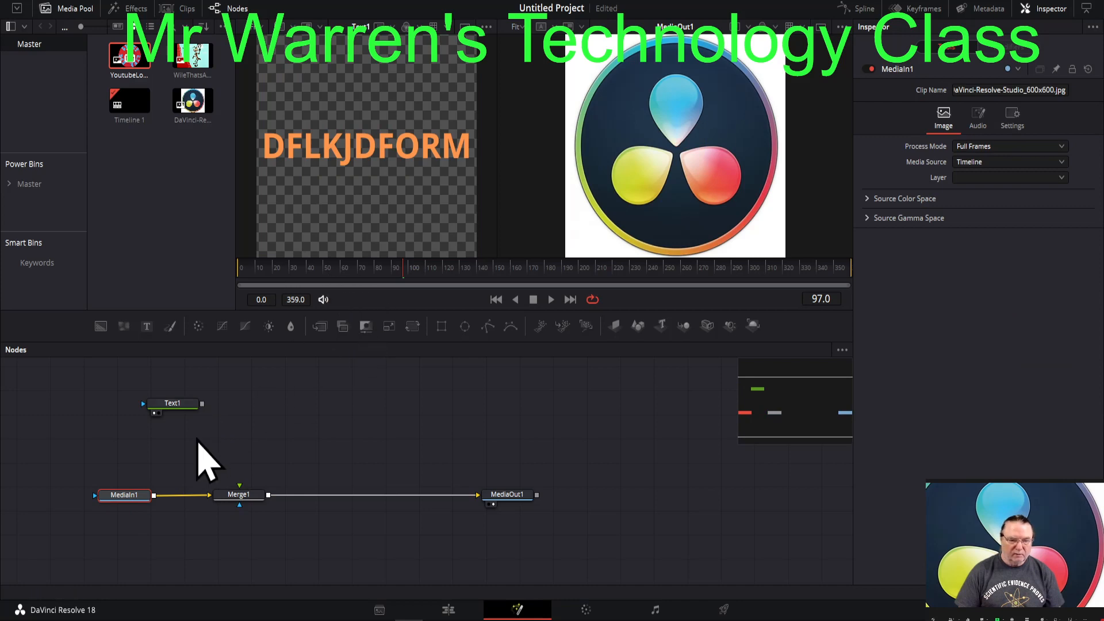
- Replace Text1's placeholder text with DAVINCI followed by a line break
click(170, 405)
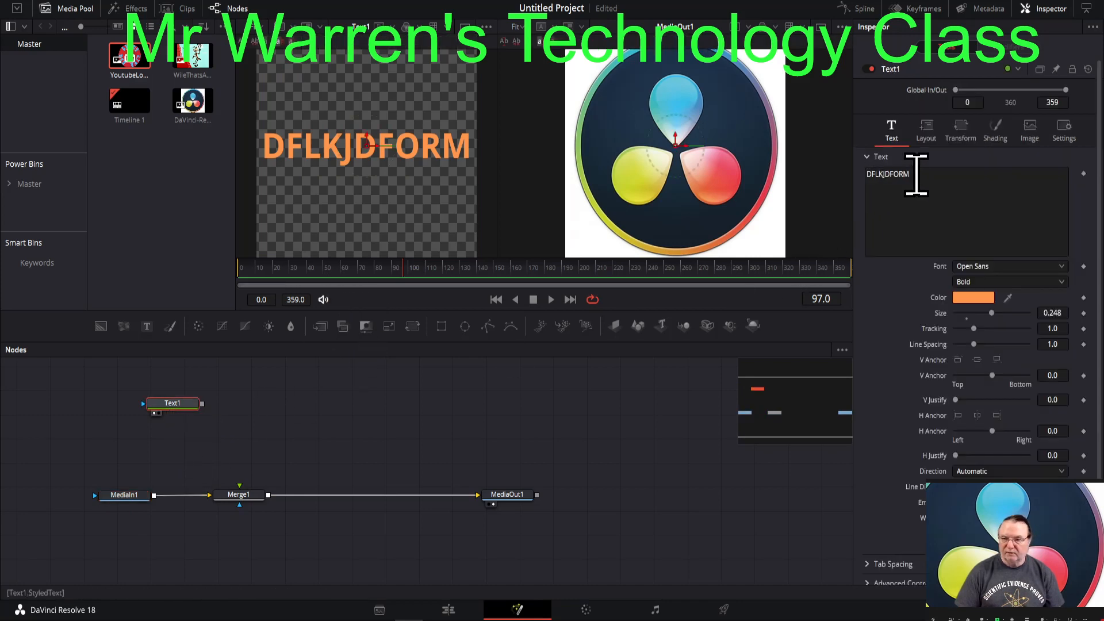
click(906, 178)
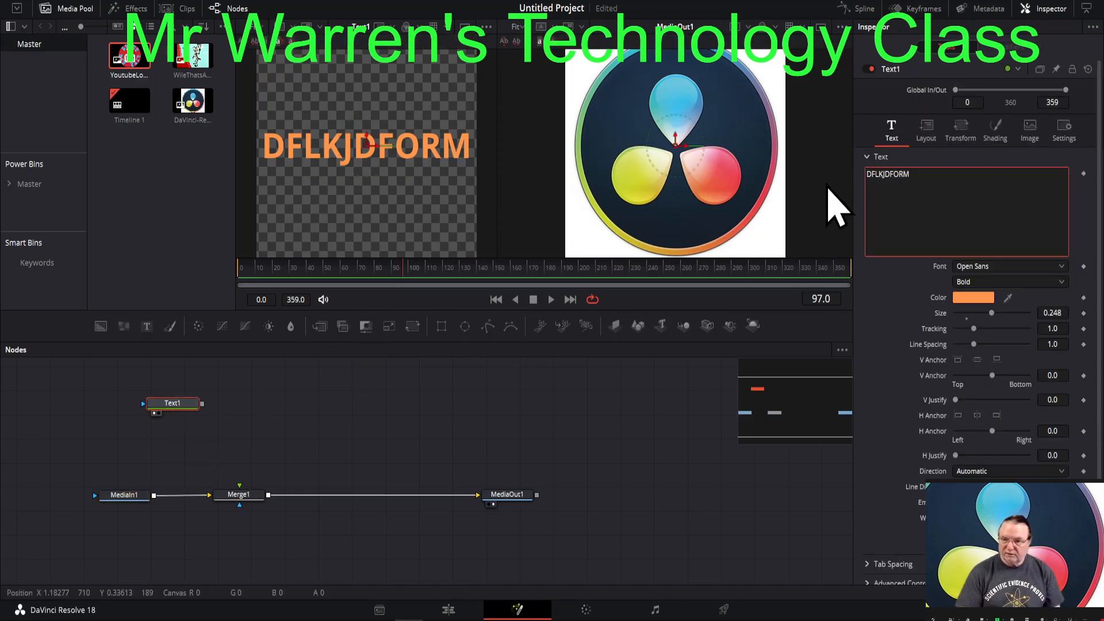
key(BackSpace)
key(BackSpace)
key(BackSpace)
key(BackSpace)
key(BackSpace)
key(BackSpace)
key(BackSpace)
key(BackSpace)
key(BackSpace)
key(BackSpace)
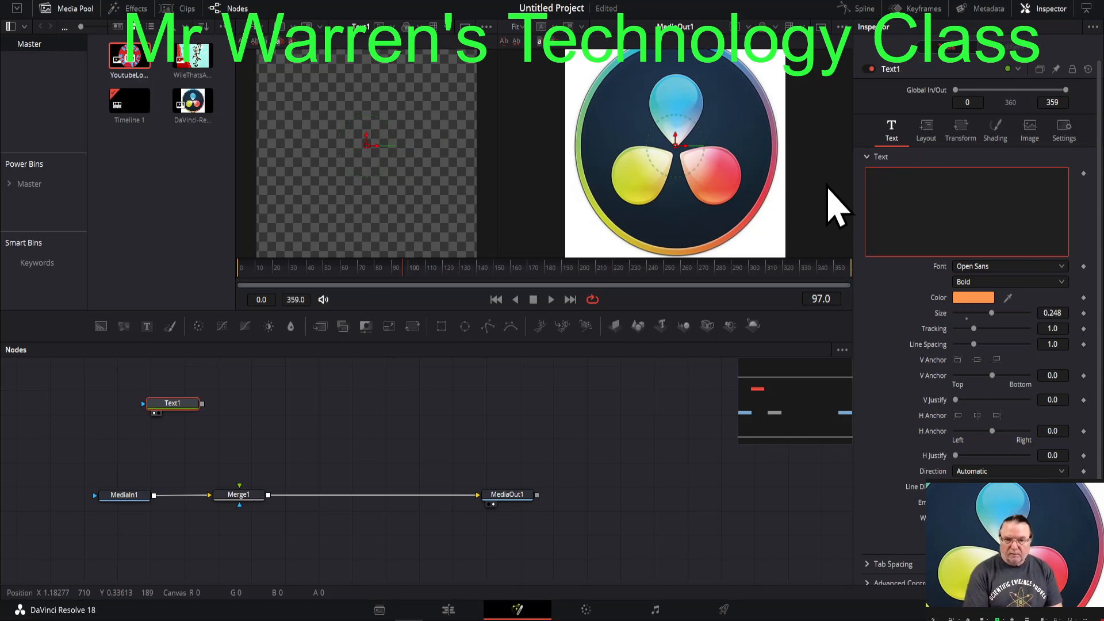
text(DAVINCI)
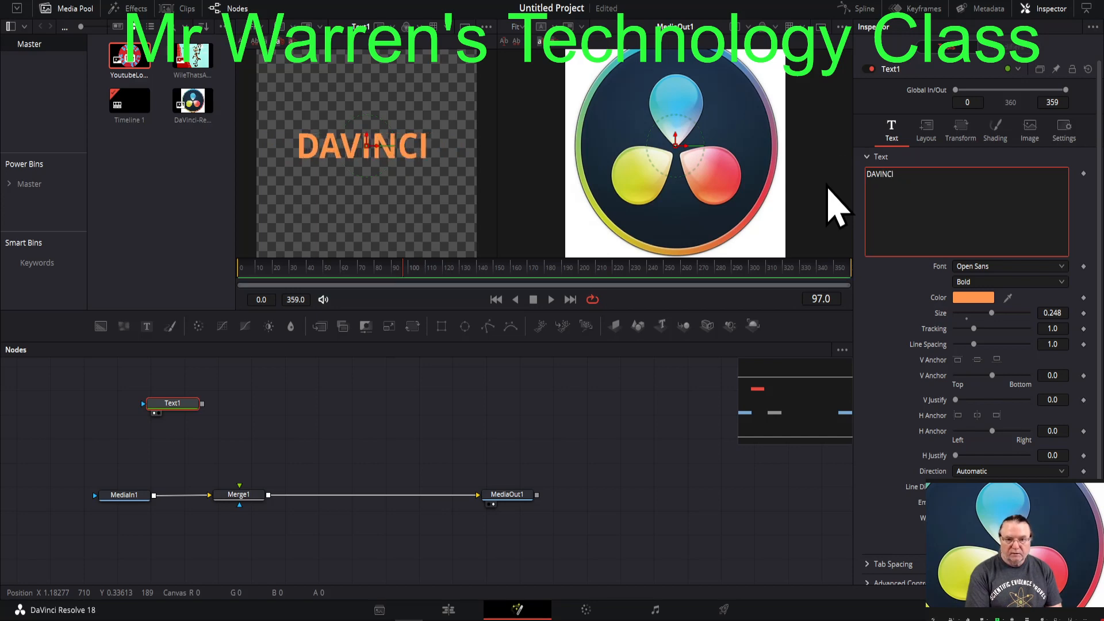
key(Return)
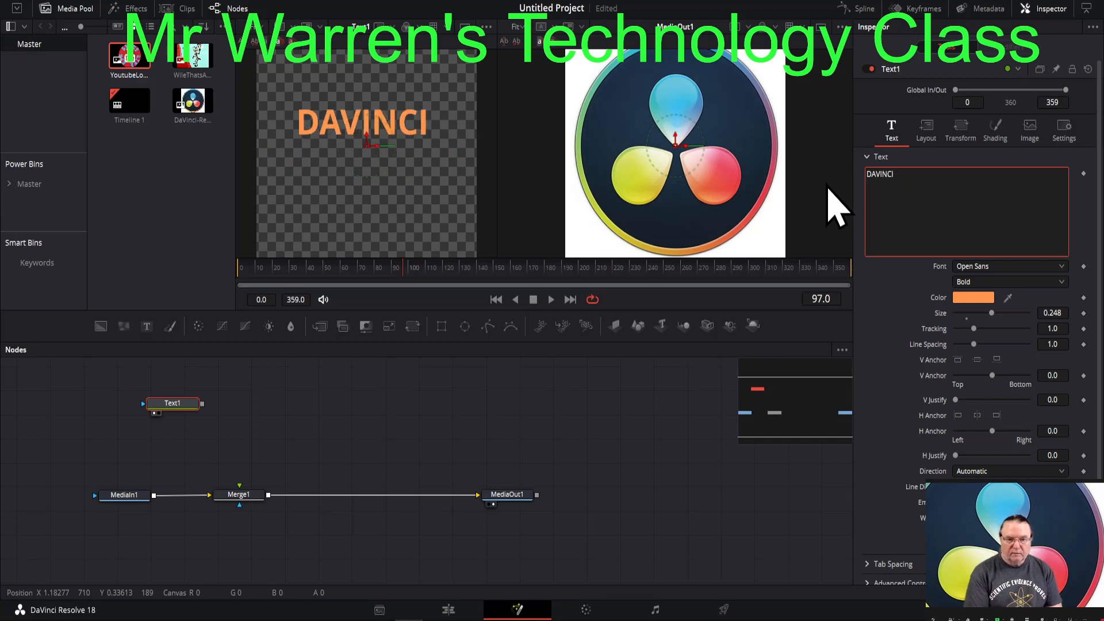
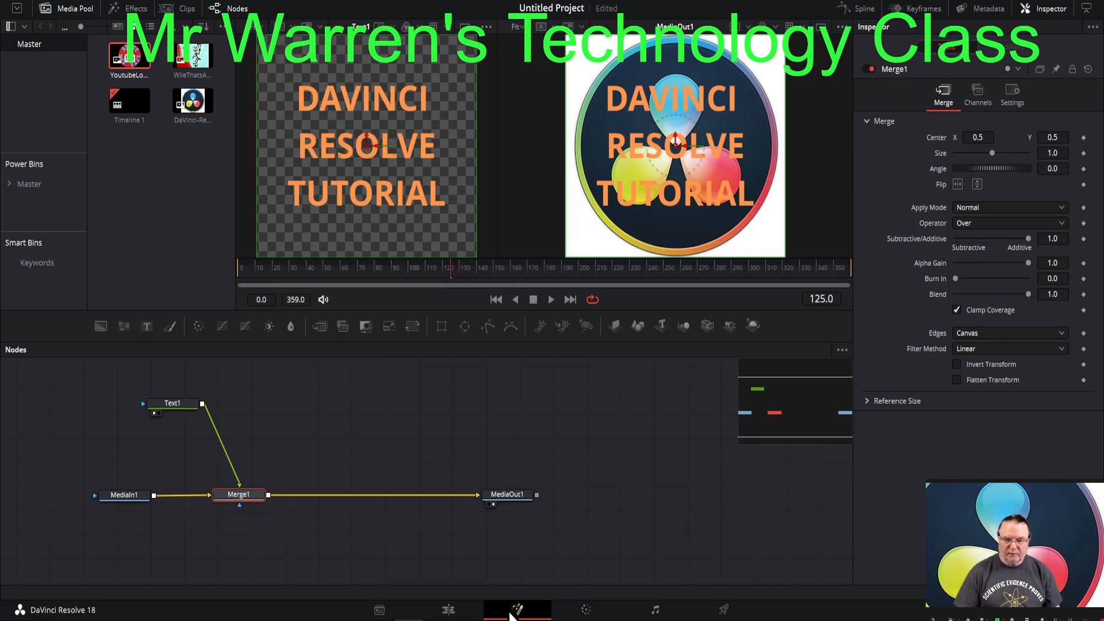
- Delete all nodes from the logo clip's Fusion composition
drag(100, 377, 569, 541)
key(Delete)
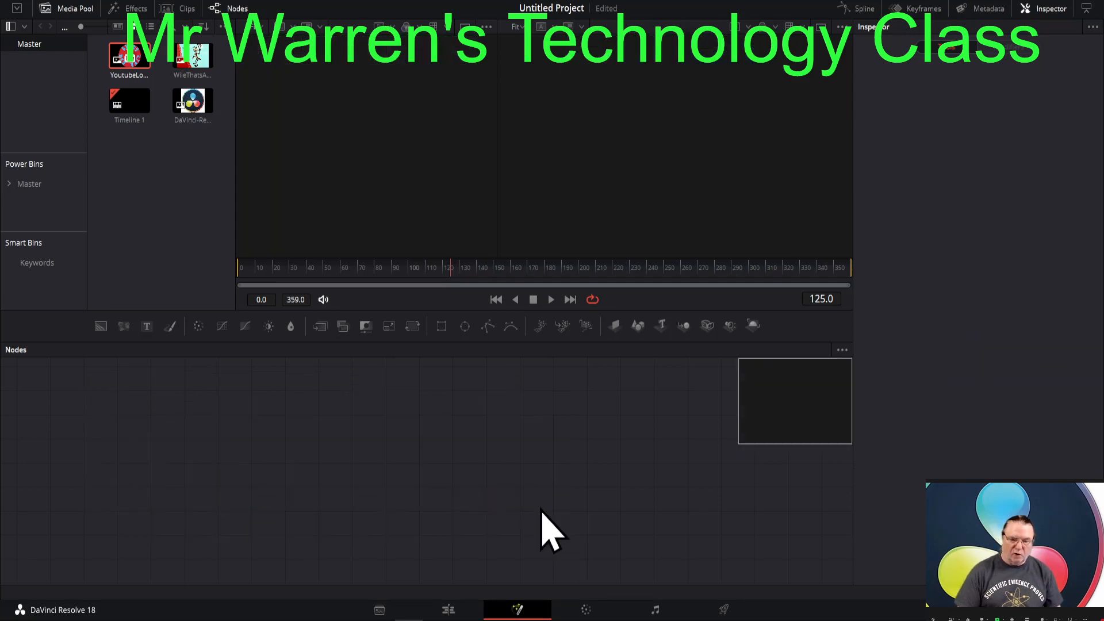
- Align the Text+ title above the logo clip at the start of V2, and play the timeline from near its beginning
click(447, 610)
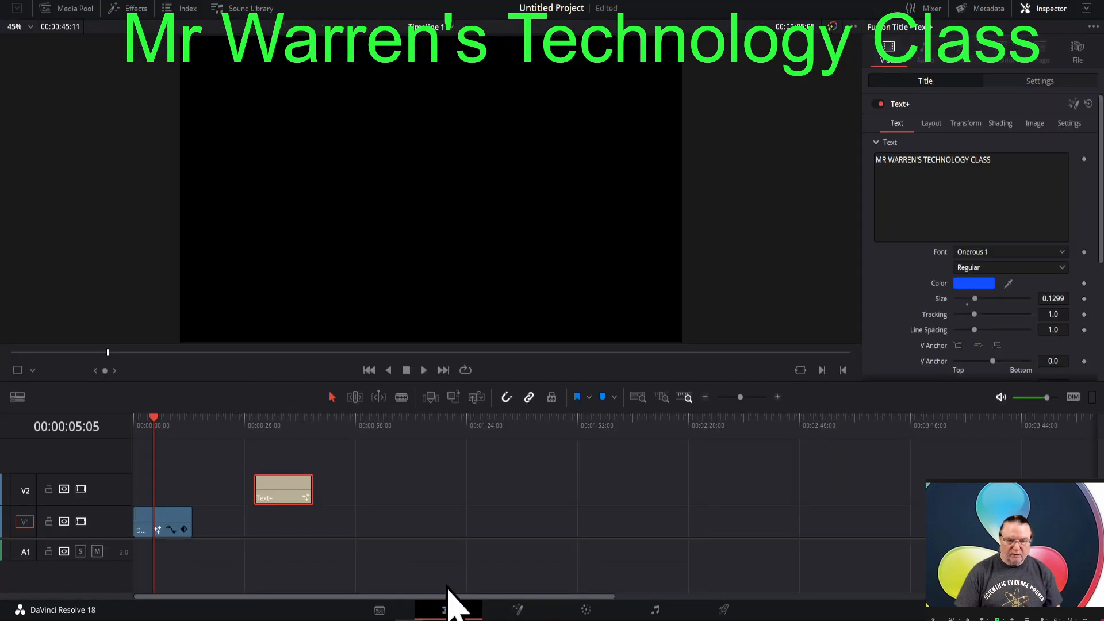
drag(294, 495, 184, 495)
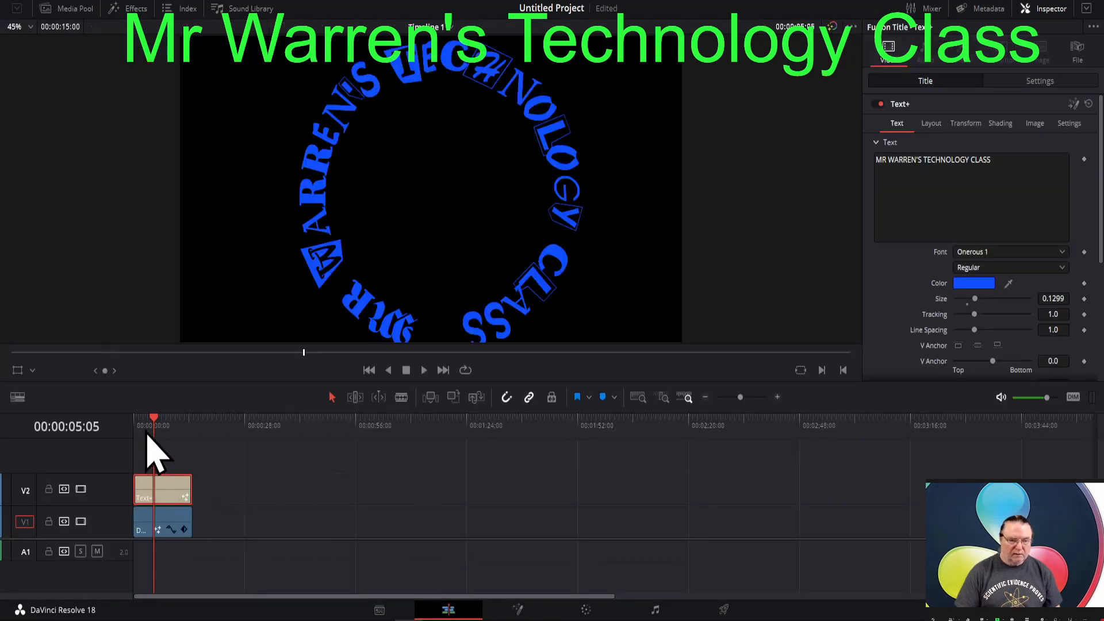
mouse_move(155, 418)
mouse_down()
mouse_move(138, 421)
mouse_move(183, 426)
mouse_move(141, 433)
mouse_up()
key(space)
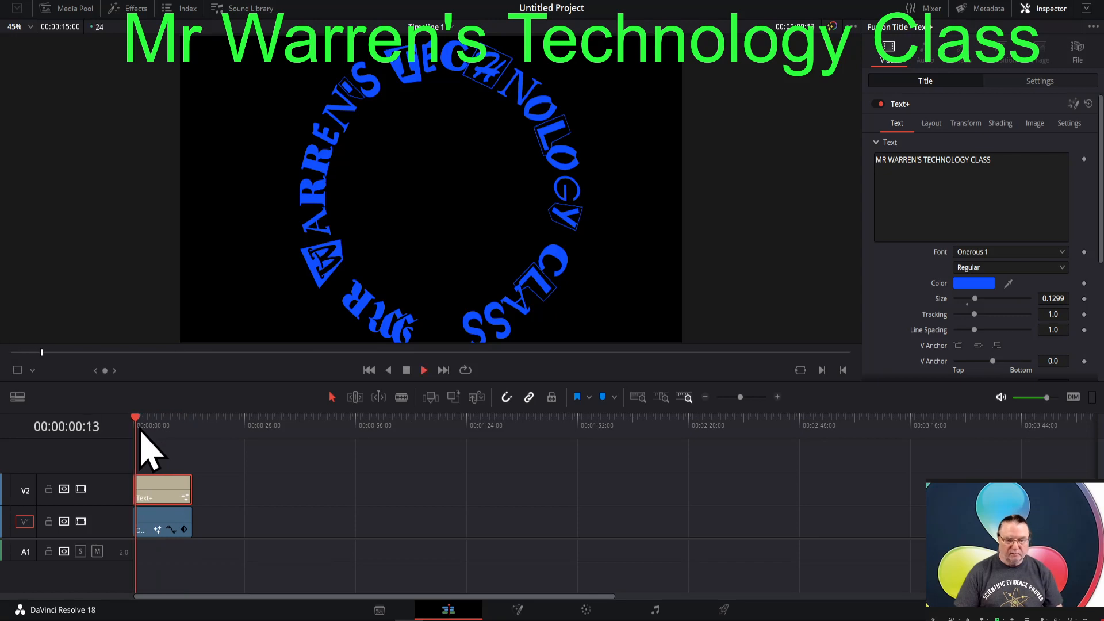
key(space)
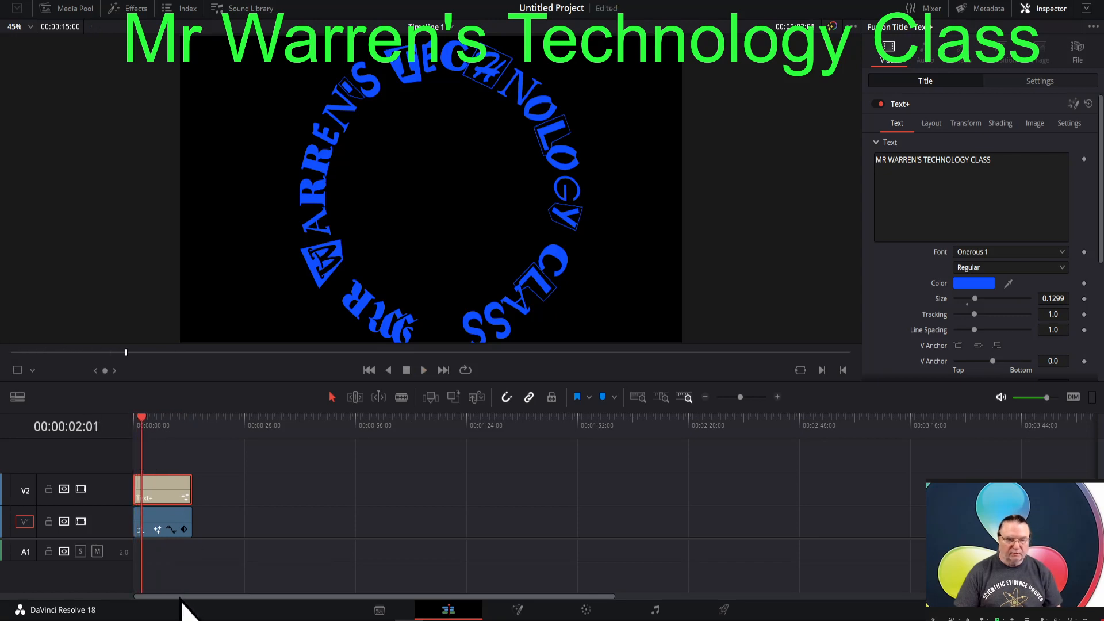
- Undo the series of recent edits, including the Text+ title's move over the logo clip and its earlier size change
drag(167, 530, 145, 534)
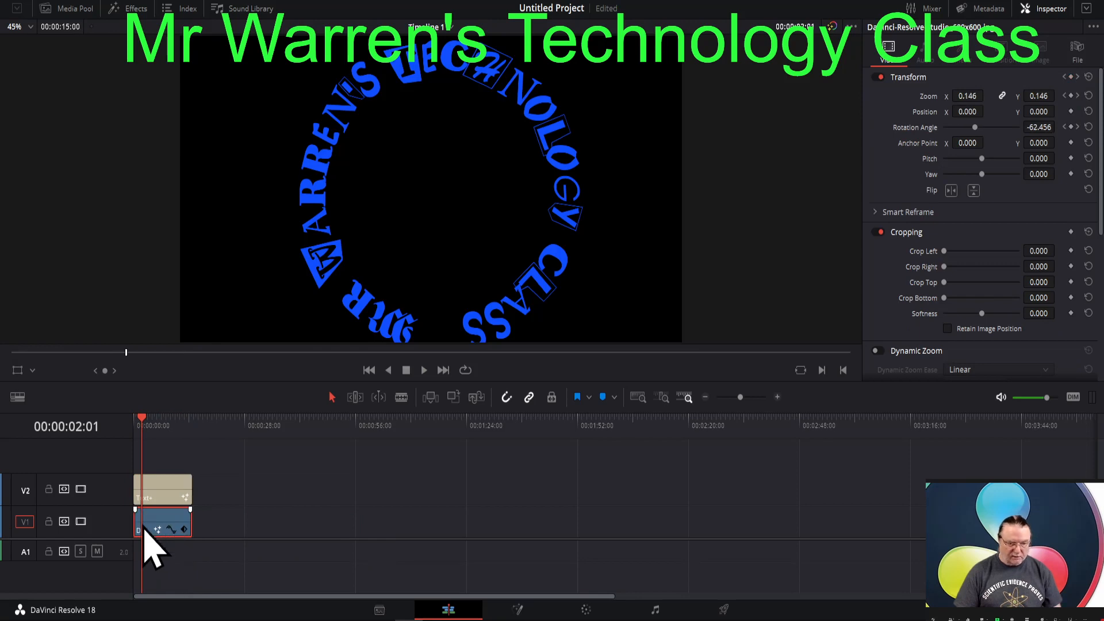
key(ctrl+z)
key(ctrl+z)
key(ctrl+z)
key(ctrl+z)
key(ctrl+z)
key(ctrl+z)
key(ctrl+z)
key(ctrl+z)
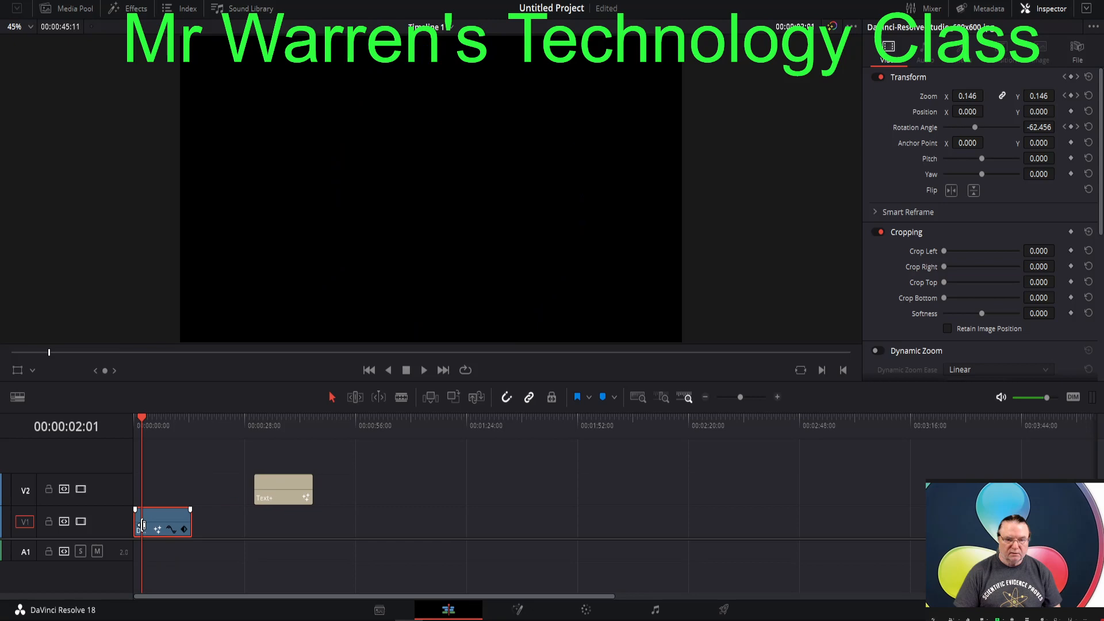
key(ctrl+z)
key(ctrl+z)
key(ctrl+z)
key(ctrl+z)
key(ctrl+z)
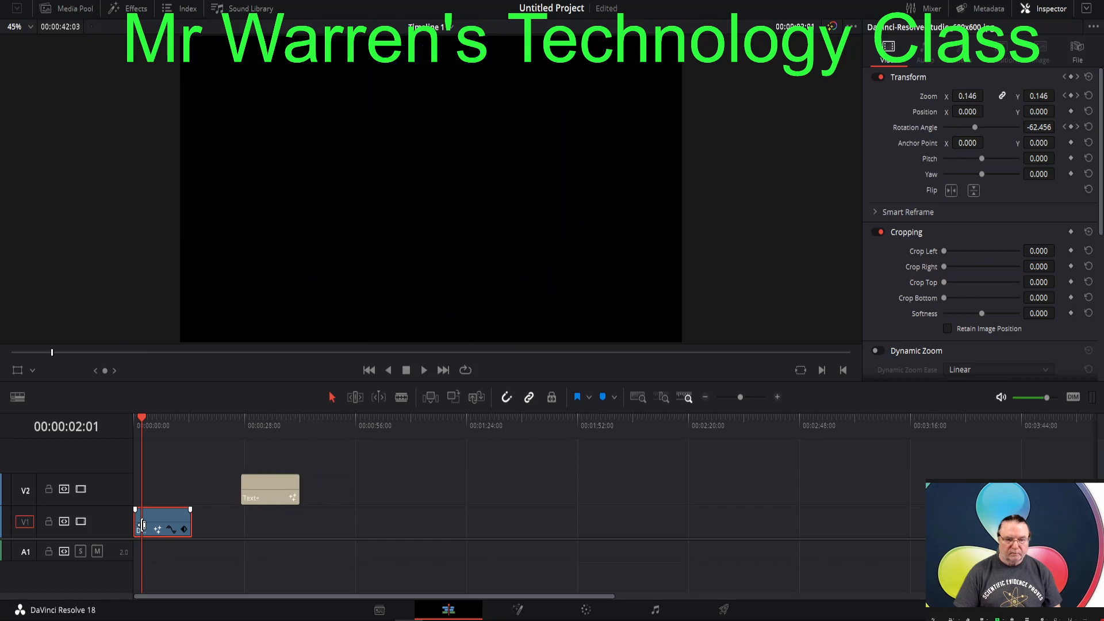
key(ctrl+z)
key(ctrl+z)
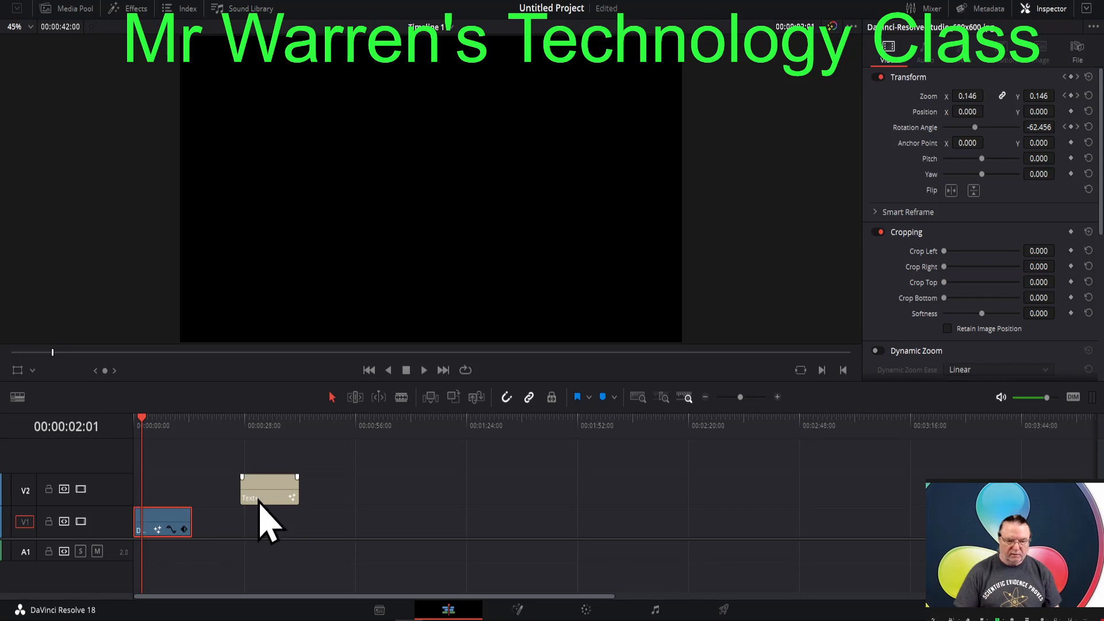
- Shift the Text+ title farther along V2, and delete the Text1 and Merge1 nodes from the logo clip's Fusion composition
drag(260, 497, 315, 498)
click(163, 525)
click(516, 610)
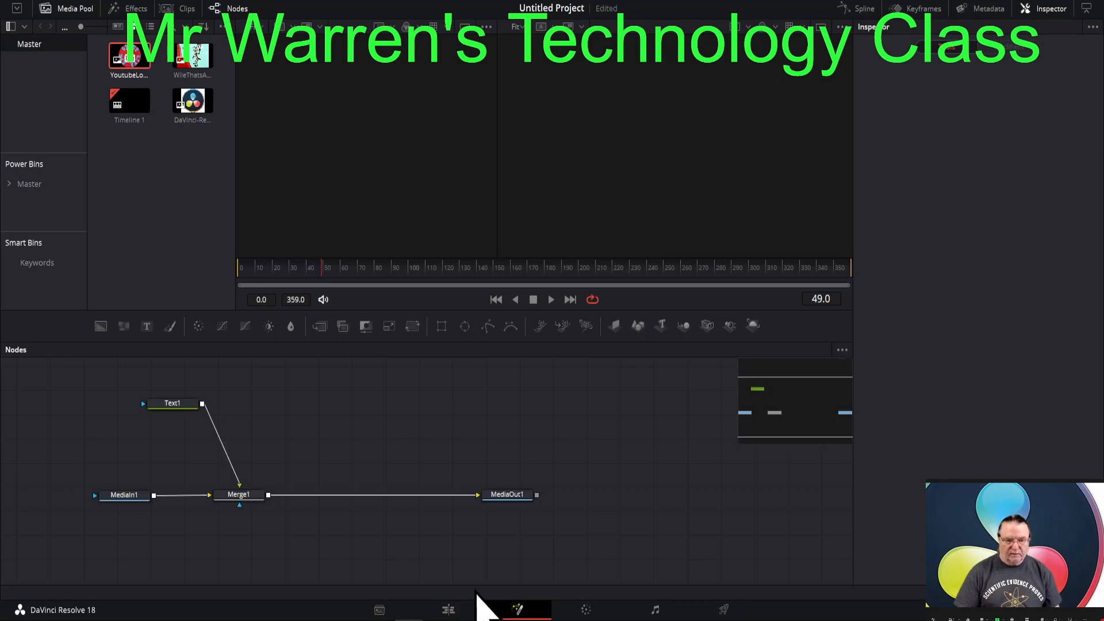
drag(116, 387, 258, 454)
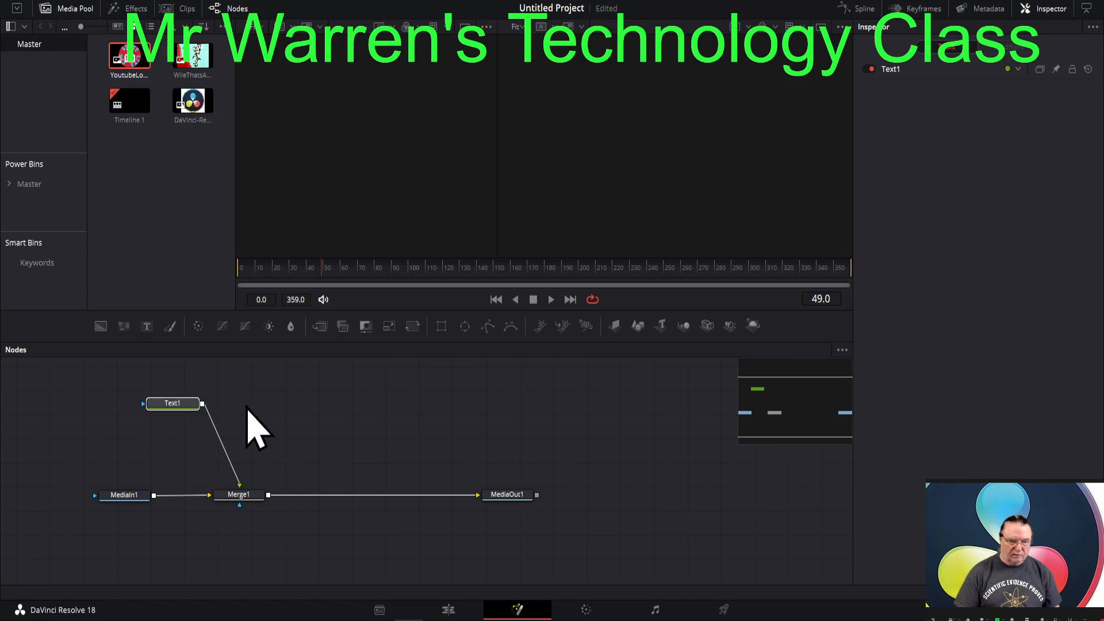
drag(173, 406, 241, 532)
key(Delete)
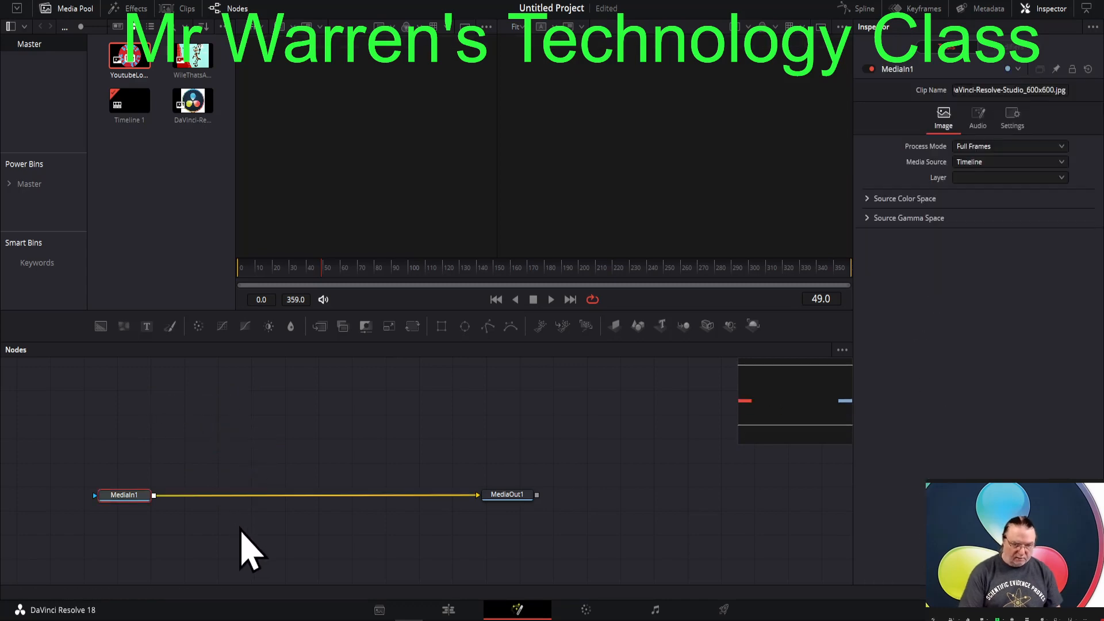
- Try placing the Text+ title above the logo clip on the timeline and try deleting it, undoing each change
click(450, 610)
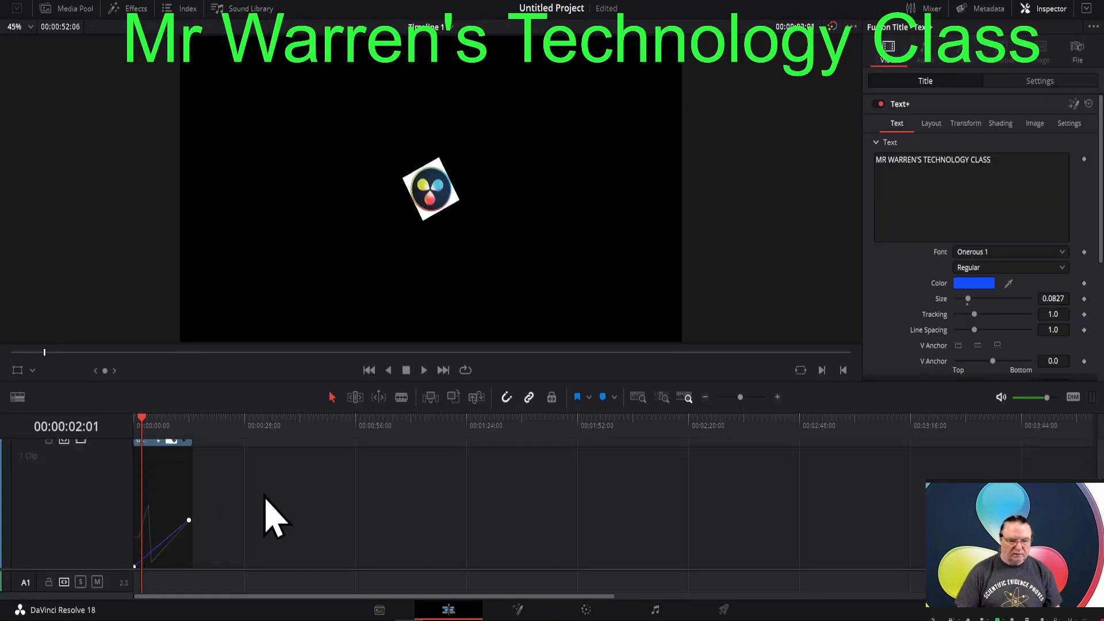
scroll(275, 518, down, 1)
scroll(265, 495, up, 2)
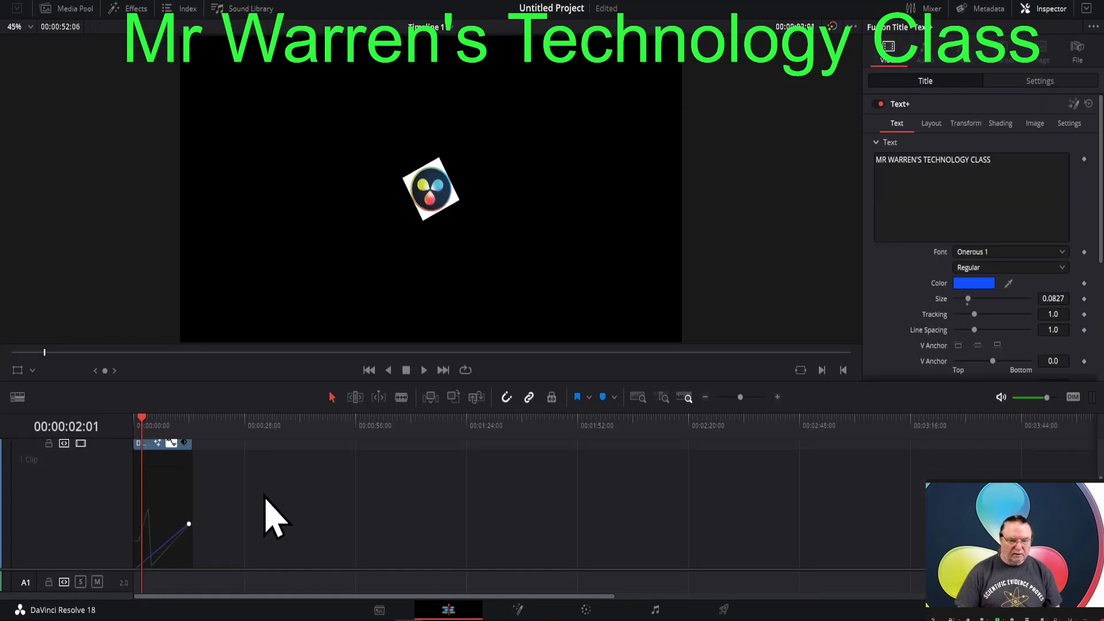
drag(311, 451, 162, 455)
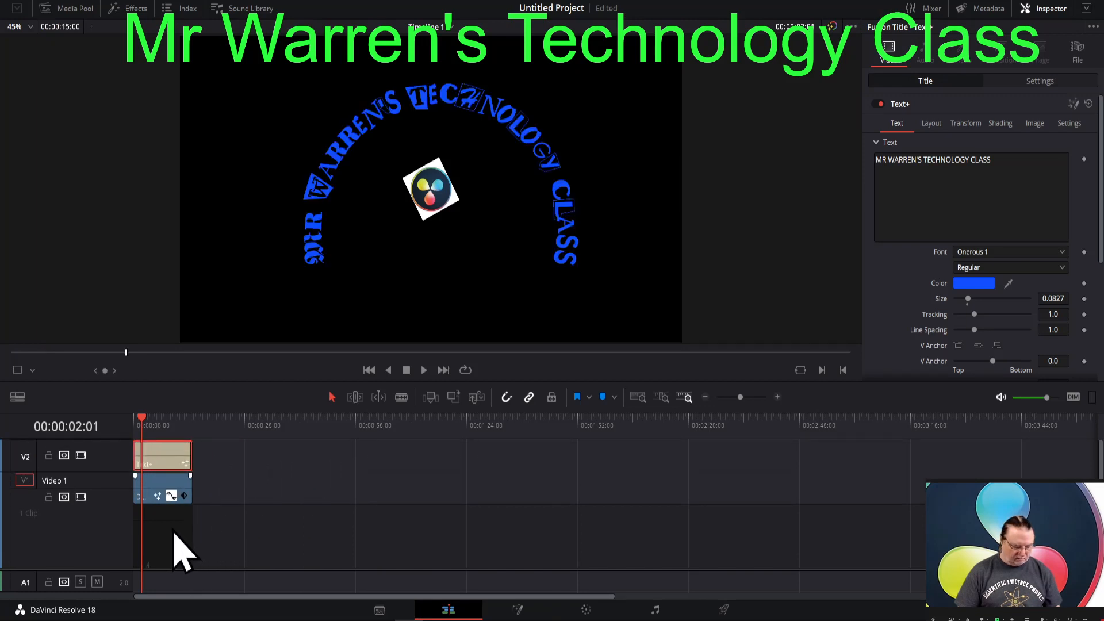
key(ctrl+z)
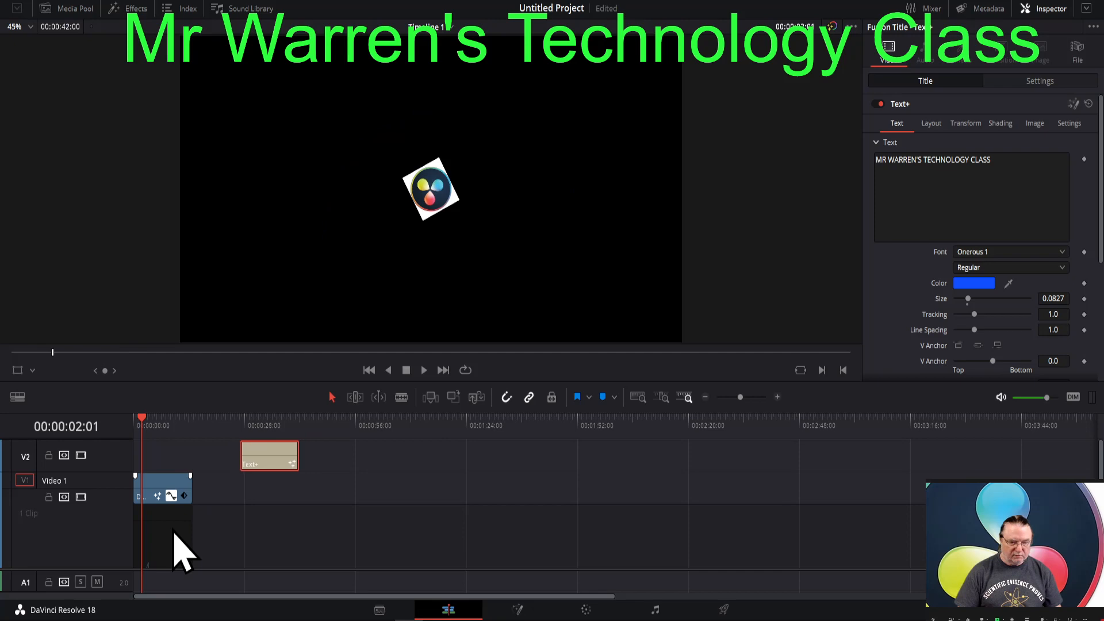
key(Delete)
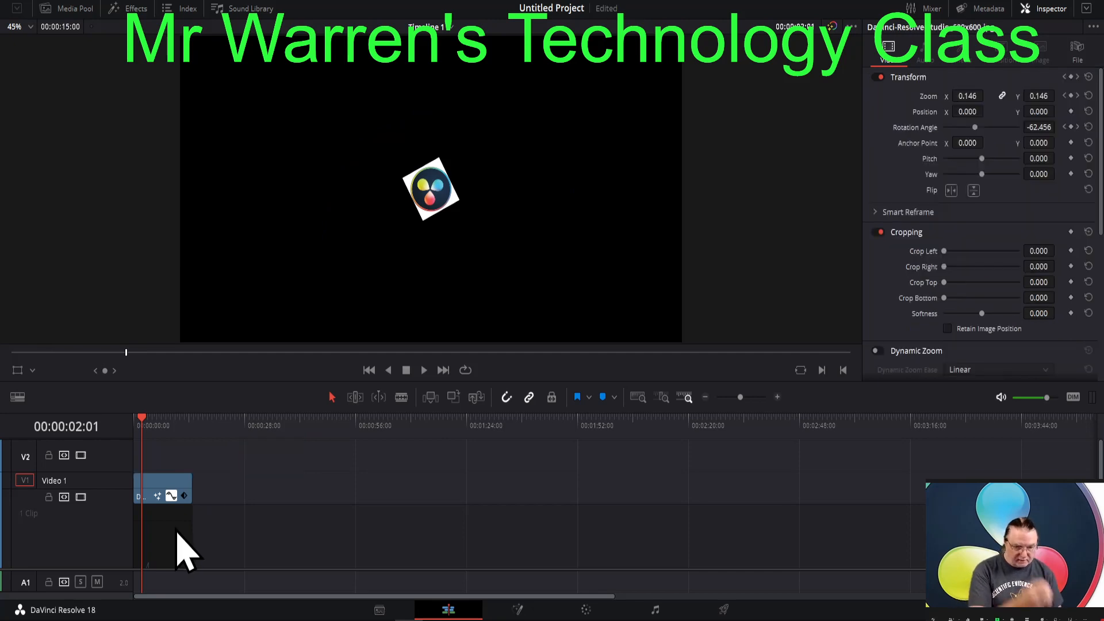
key(ctrl+z)
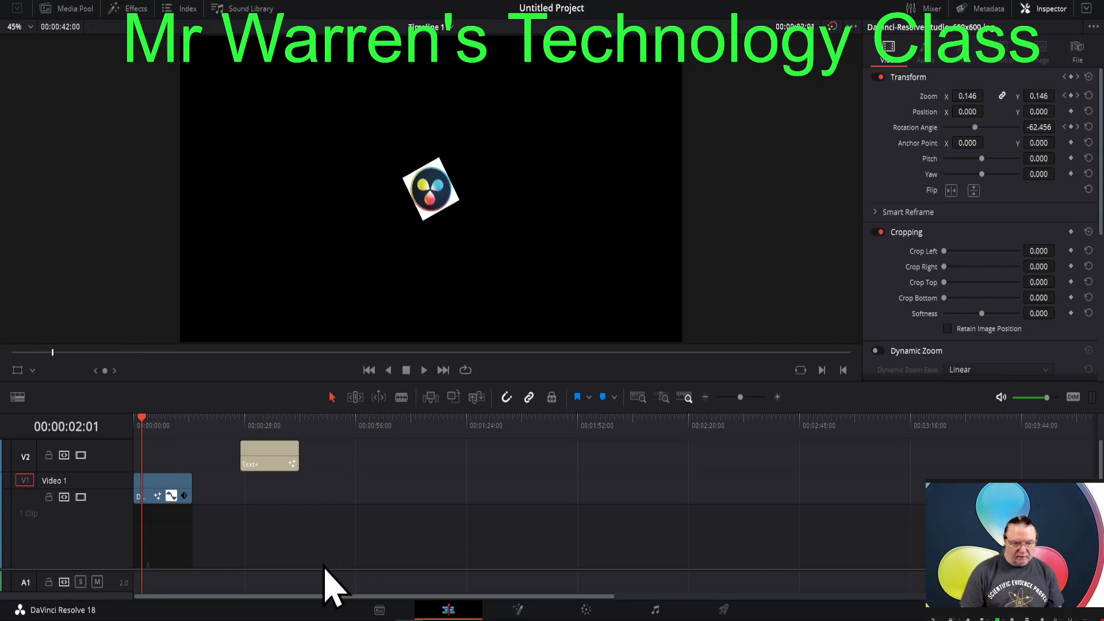
- Try deleting the logo clip and moving the Text+ title to the start of V3, and undo both changes
drag(324, 570, 327, 546)
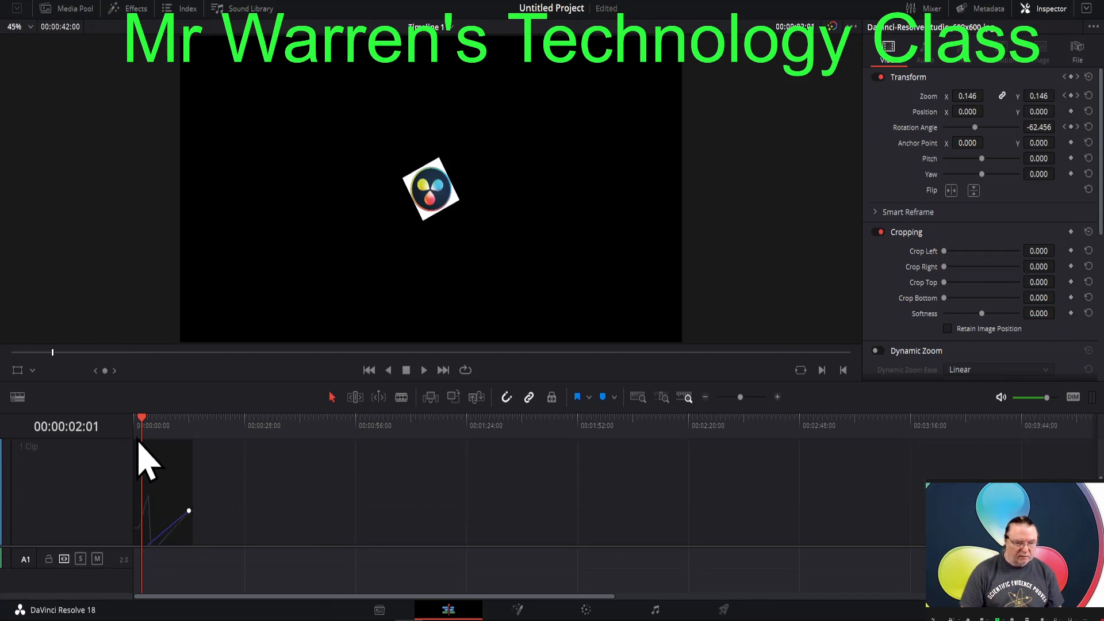
mouse_move(143, 421)
mouse_down()
mouse_move(165, 422)
mouse_move(133, 424)
mouse_up()
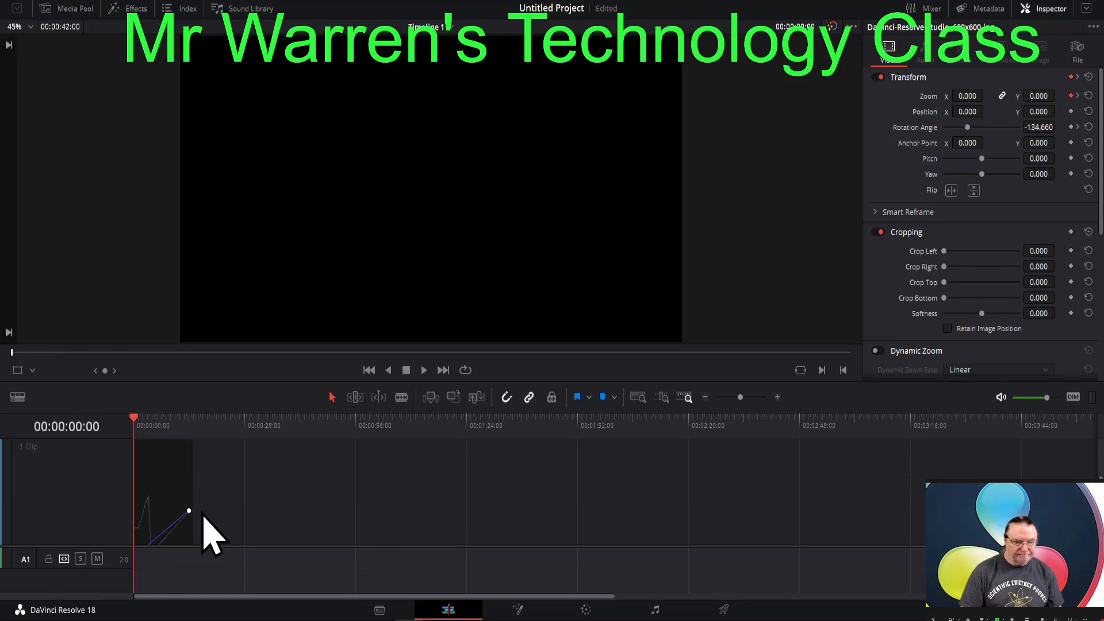
right_click(163, 479)
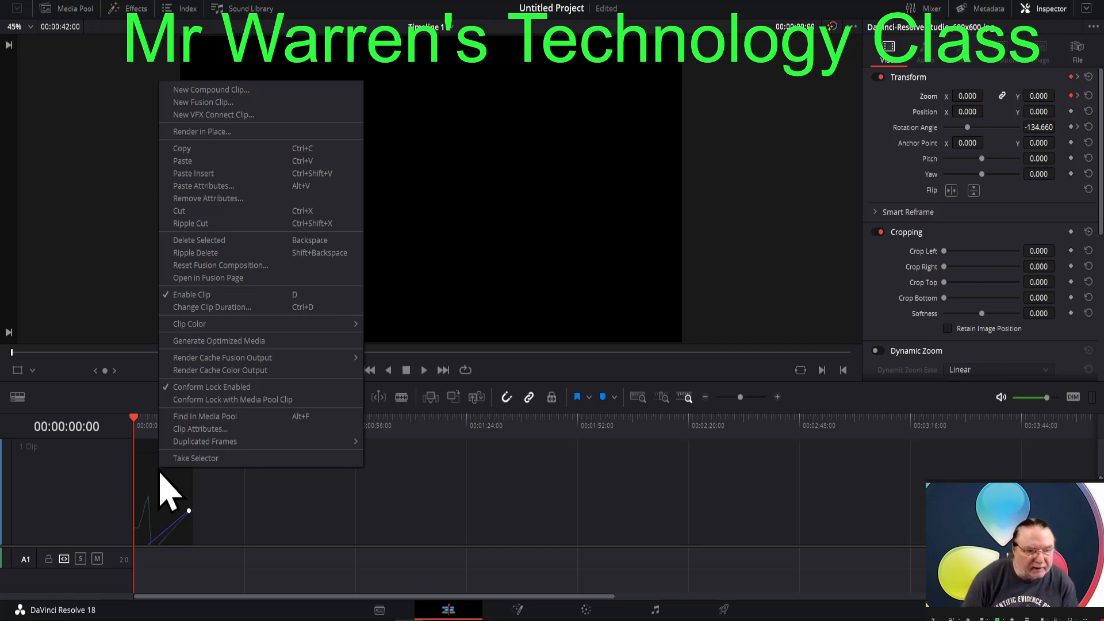
click(204, 240)
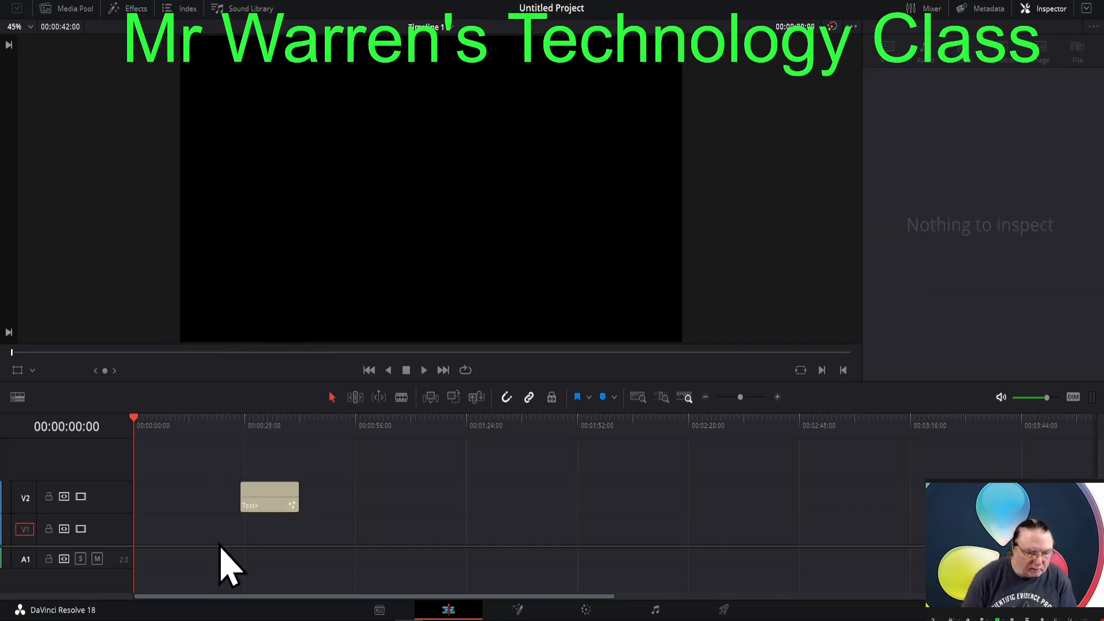
drag(266, 501, 133, 467)
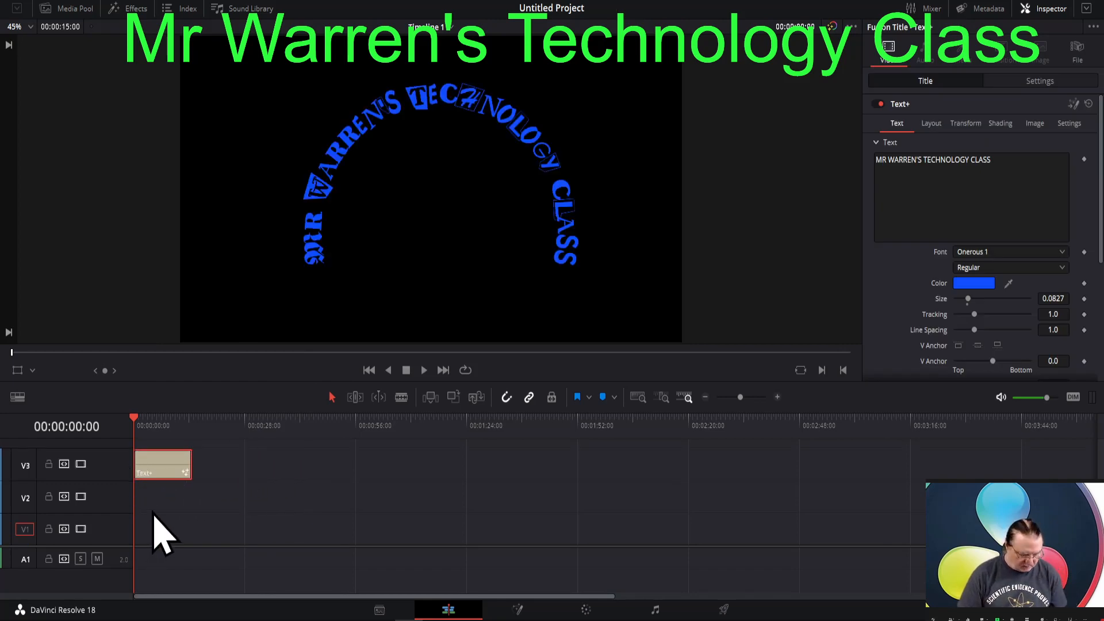
key(ctrl+z)
key(ctrl+z)
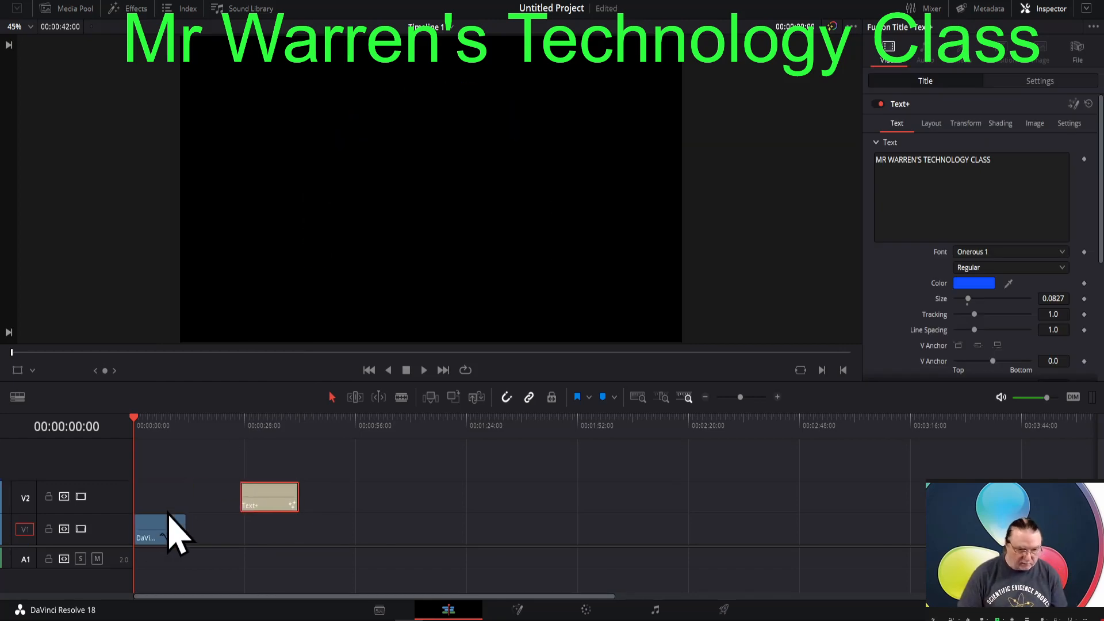
- Align the Text+ title above the logo clip at the start of V2, and reposition its Template and MediaOut1 nodes together in Fusion
drag(258, 510, 111, 517)
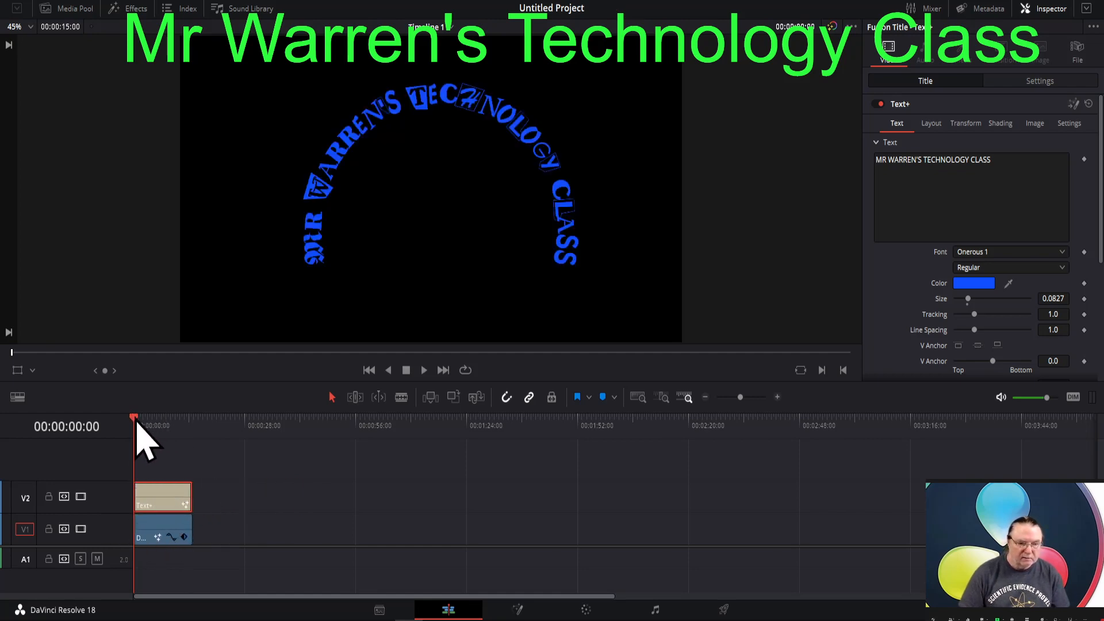
mouse_move(136, 425)
mouse_down()
mouse_move(158, 423)
mouse_move(145, 426)
mouse_up()
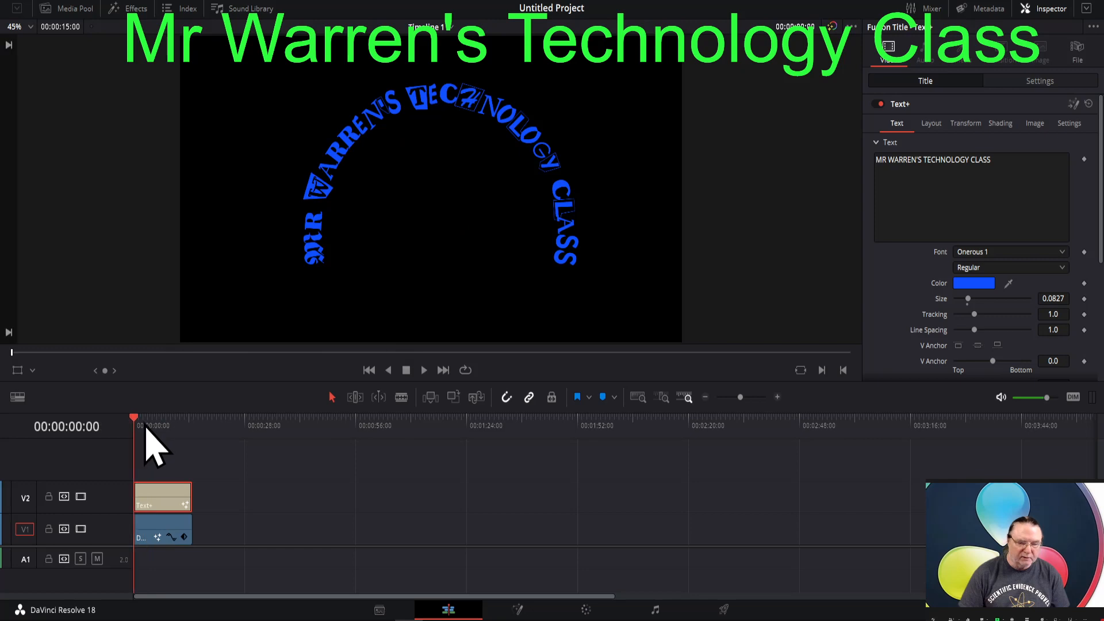
click(516, 610)
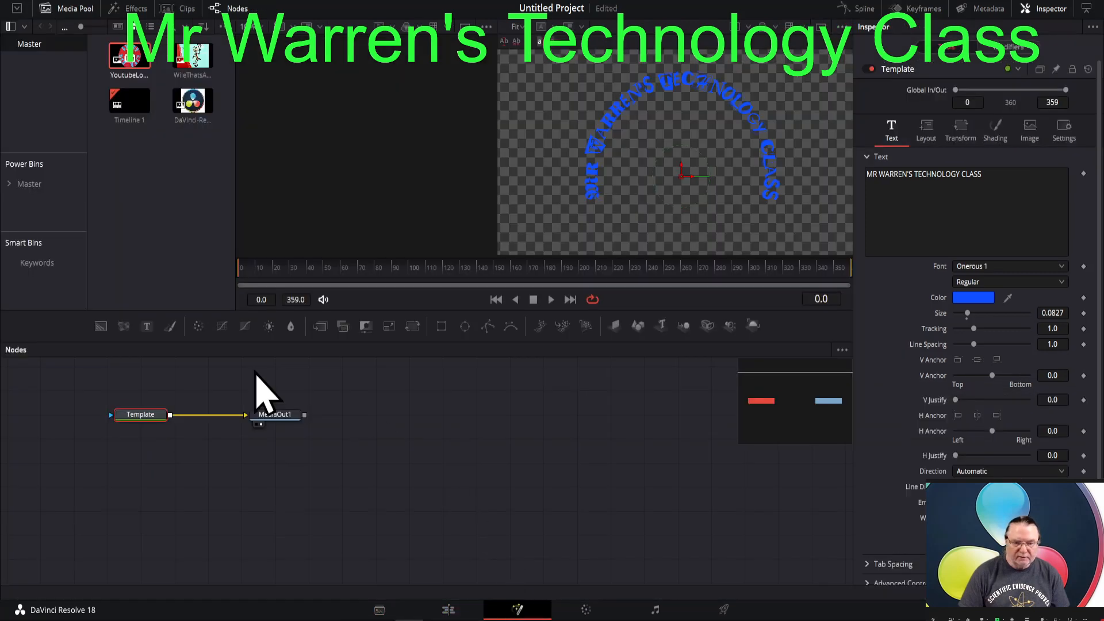
drag(115, 383, 337, 455)
drag(275, 420, 454, 456)
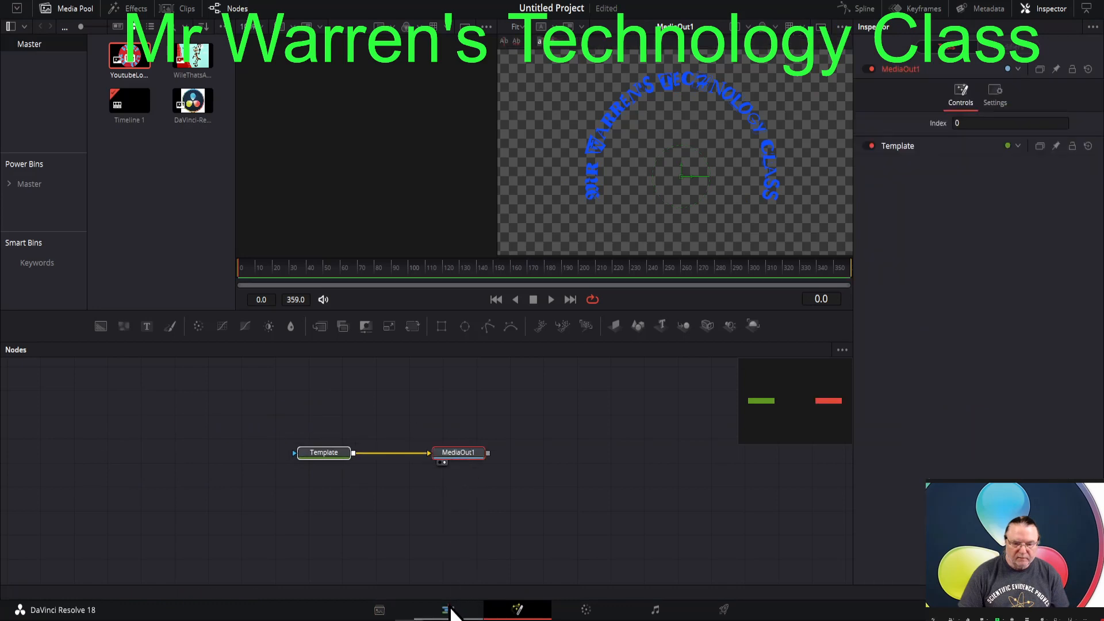
click(447, 609)
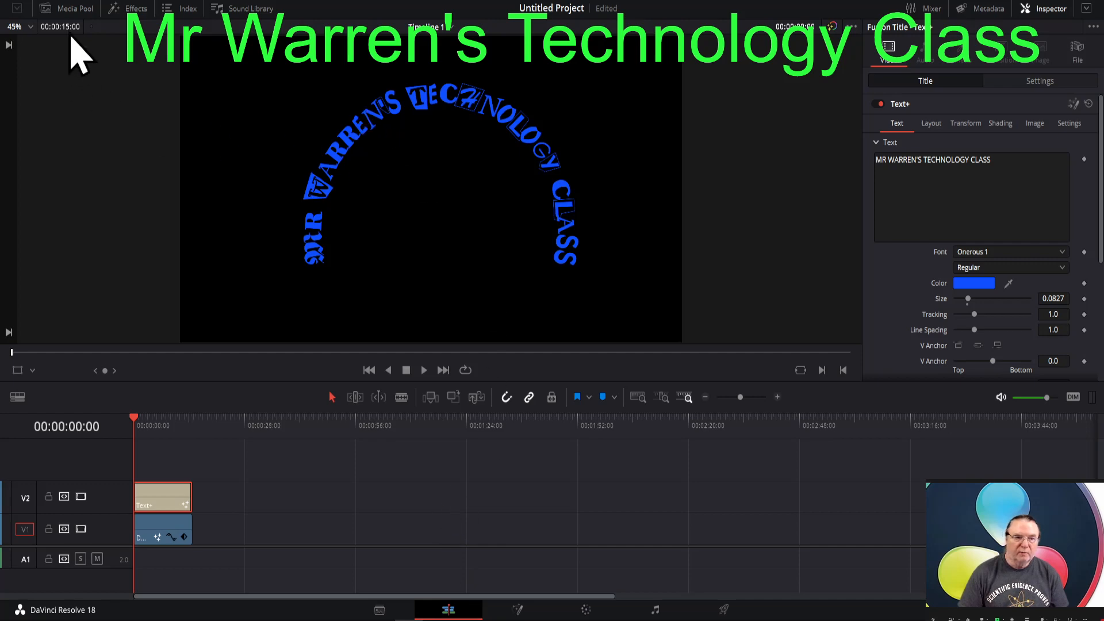
- Save the project, naming it with the teacher's name followed by TECH CLASS
click(73, 2)
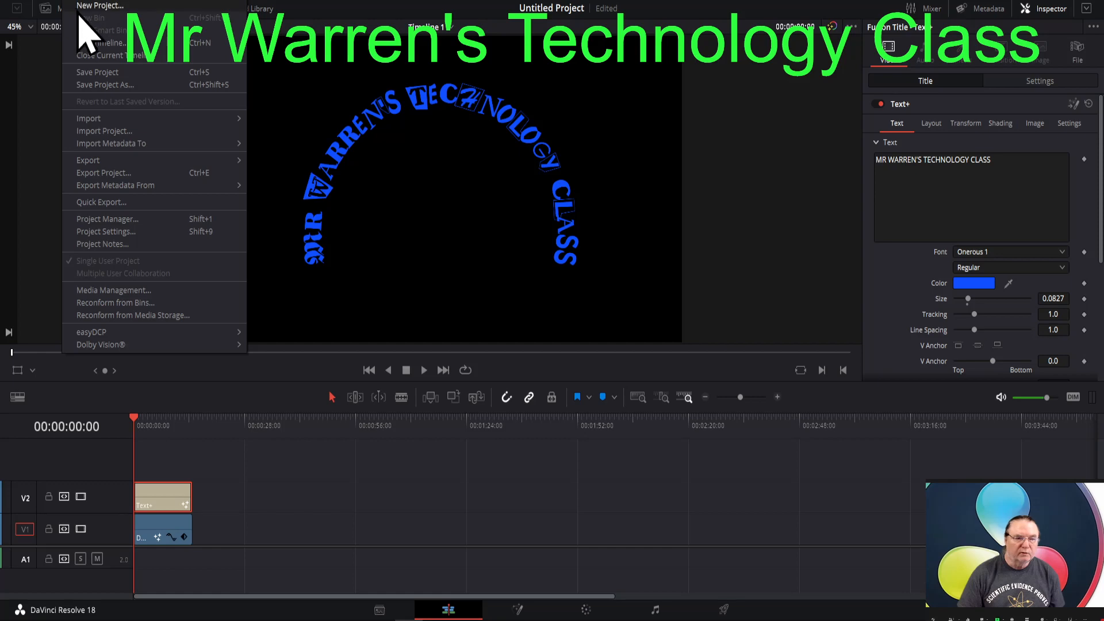
click(98, 73)
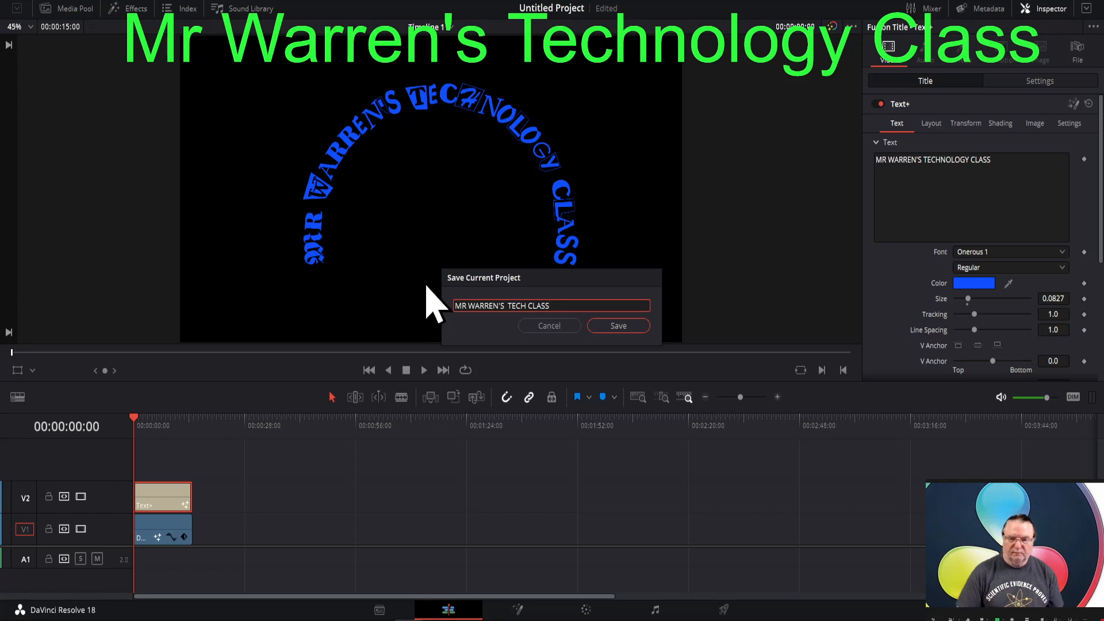
click(619, 328)
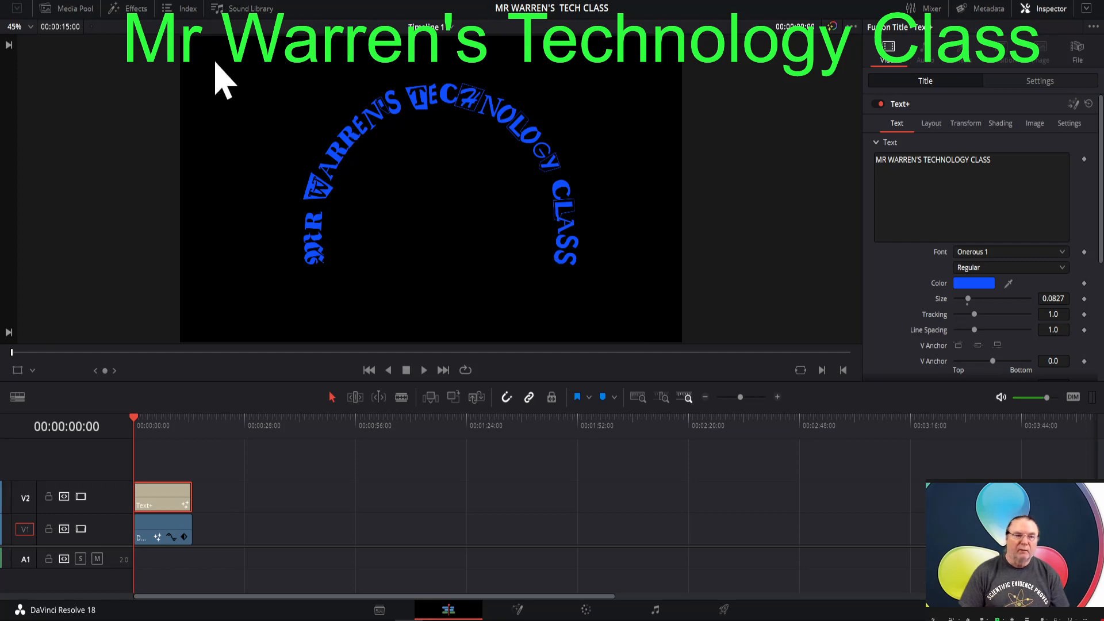
- Save the project as a duplicate under the suggested name ending in "copy"
click(74, 1)
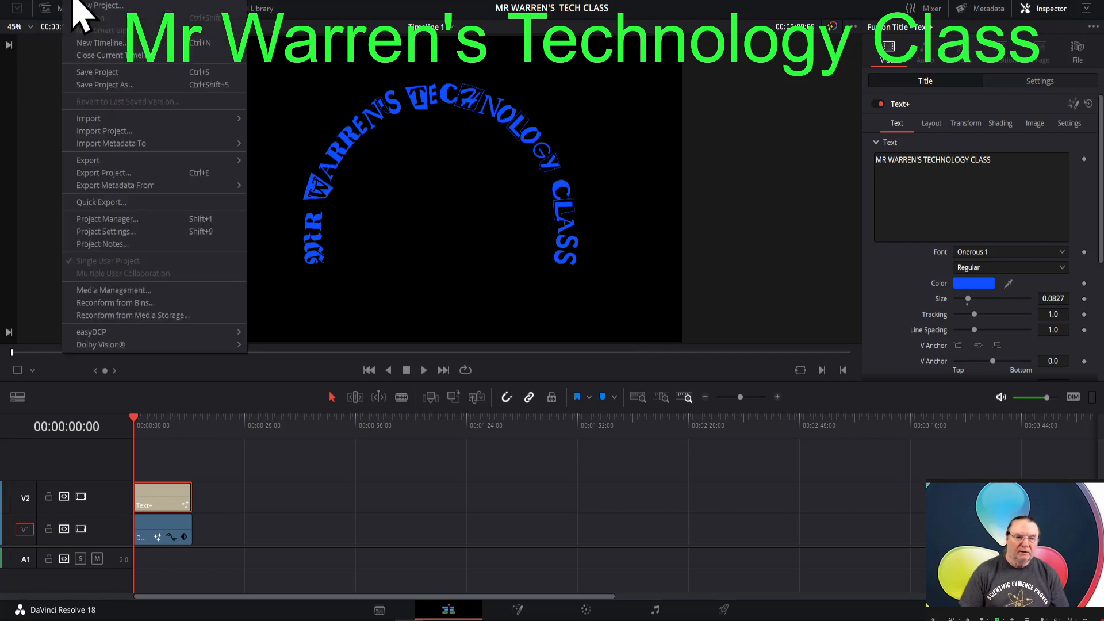
click(105, 85)
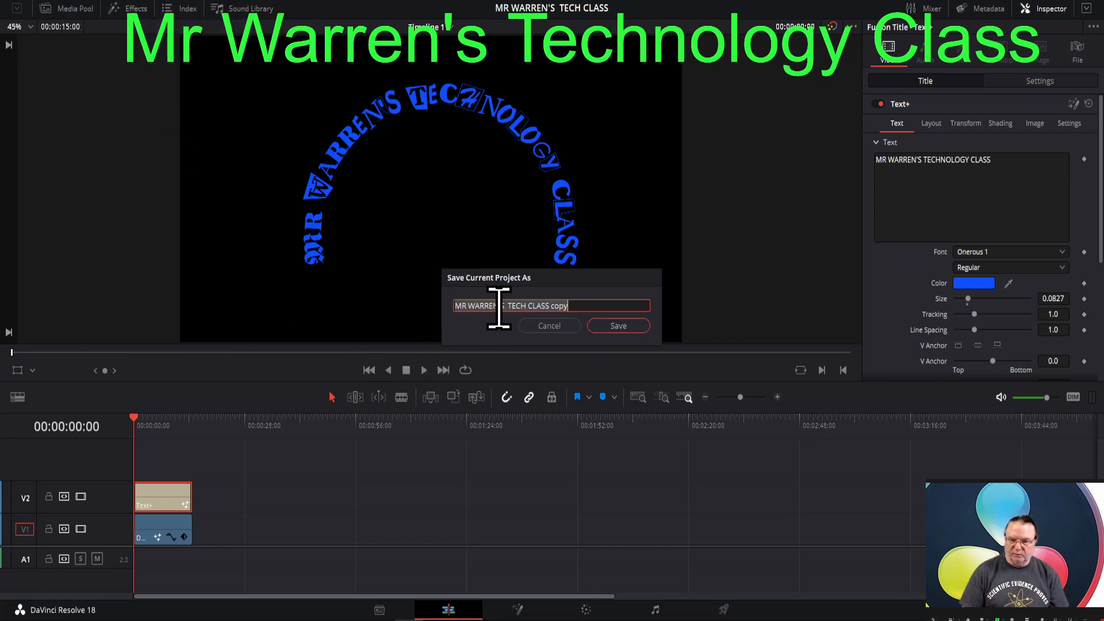
click(627, 326)
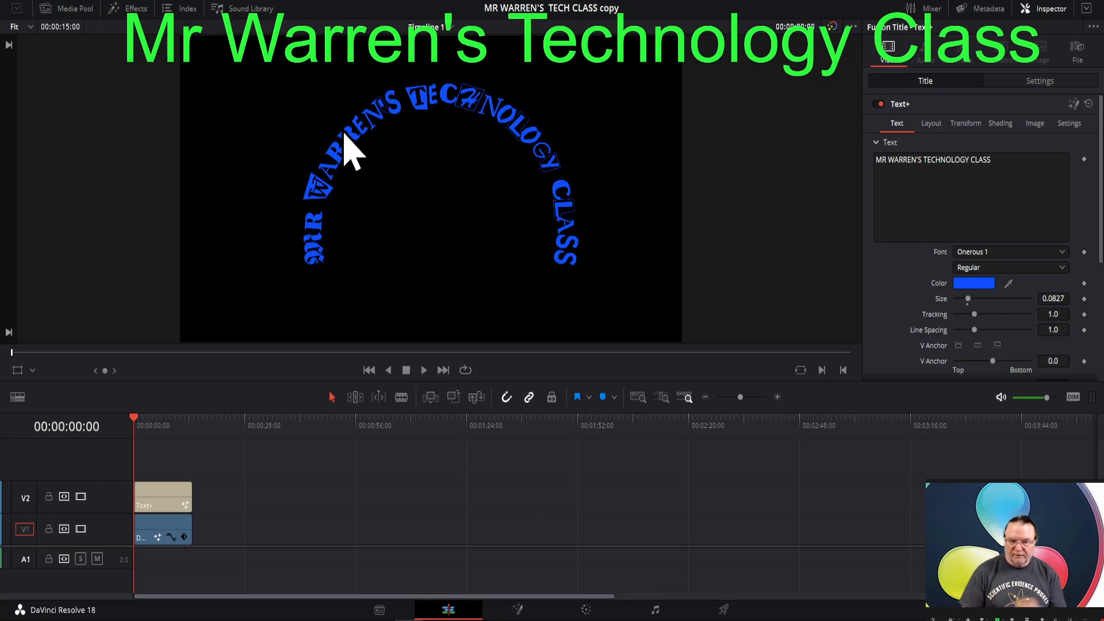
- Change the curved Text+ title's color to yellow, #ffff3d
click(158, 499)
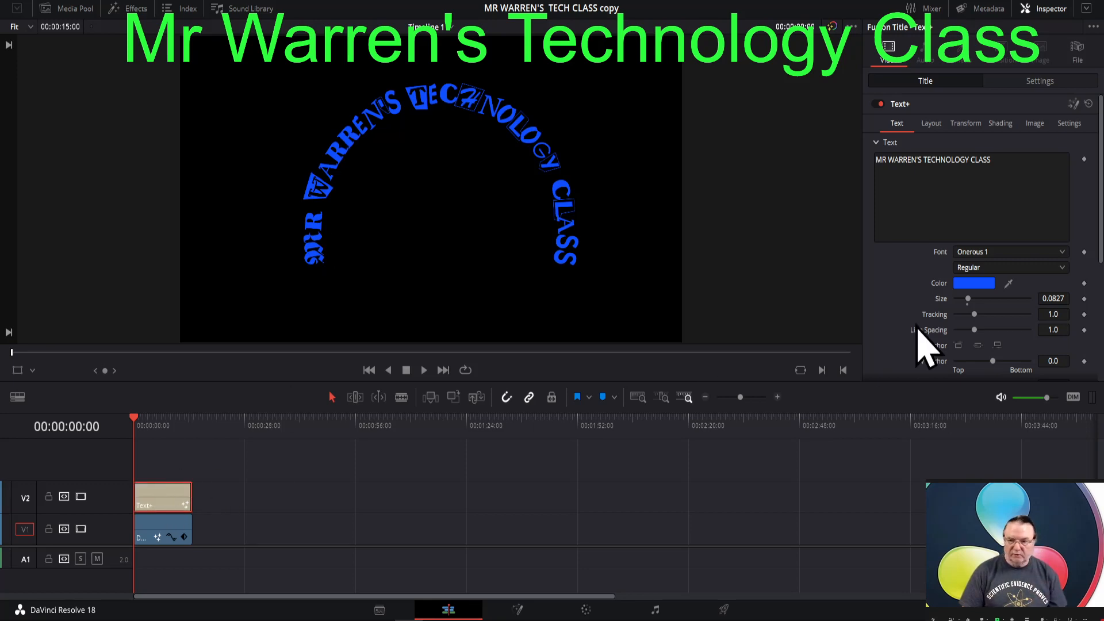
click(973, 284)
mouse_move(653, 227)
mouse_down()
mouse_move(636, 223)
mouse_move(646, 220)
mouse_up()
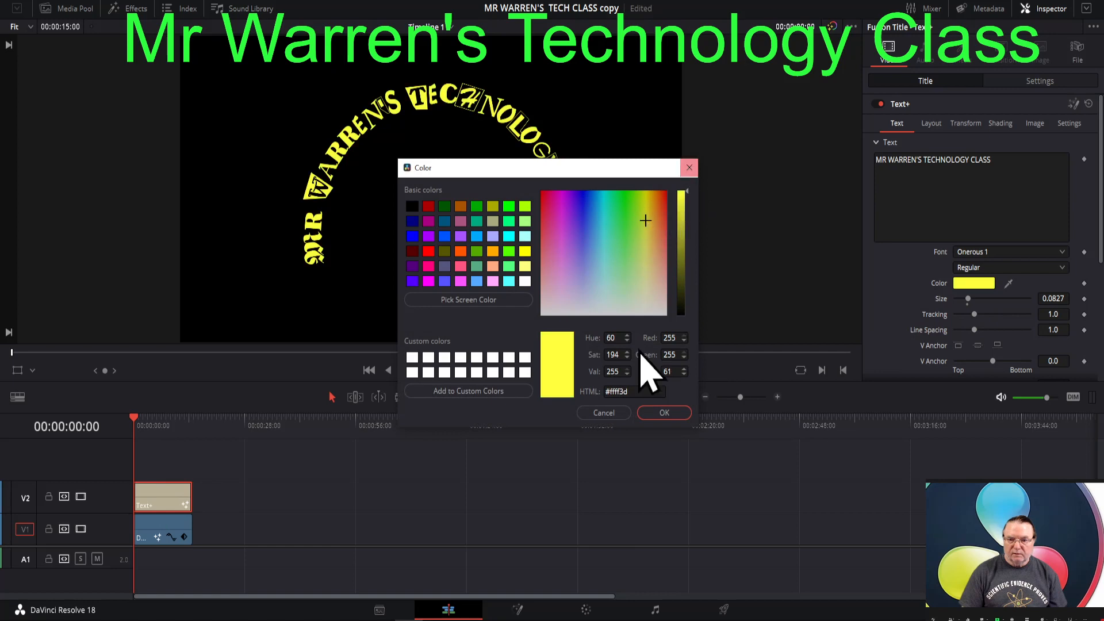
click(665, 413)
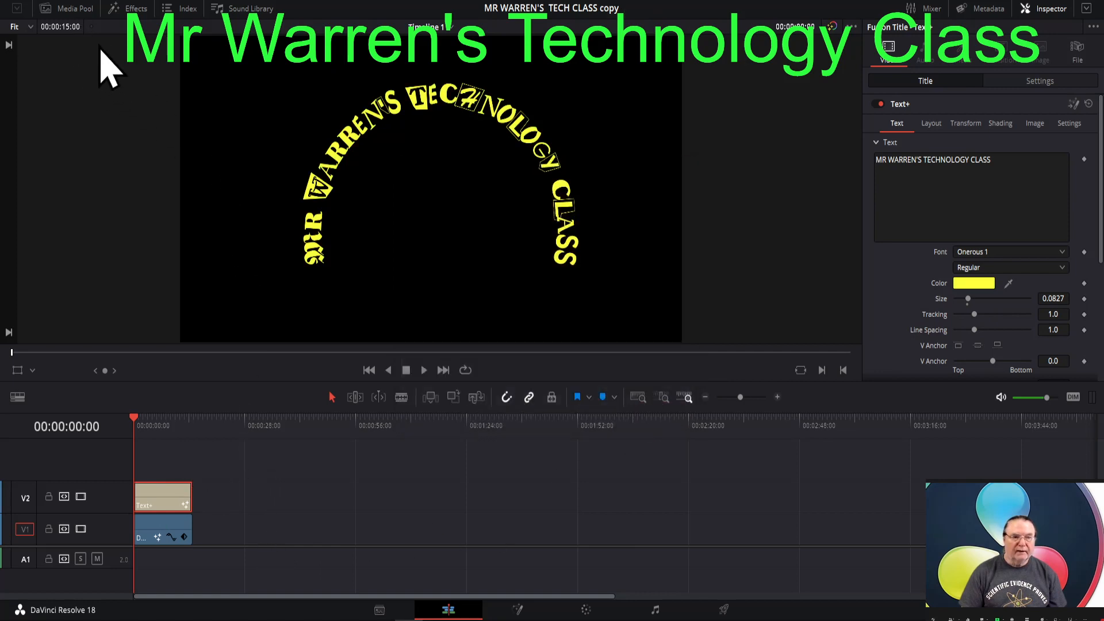
- Open the original TECH CLASS project from the Project Manager to compare its title color, and reopen the copy
click(73, 1)
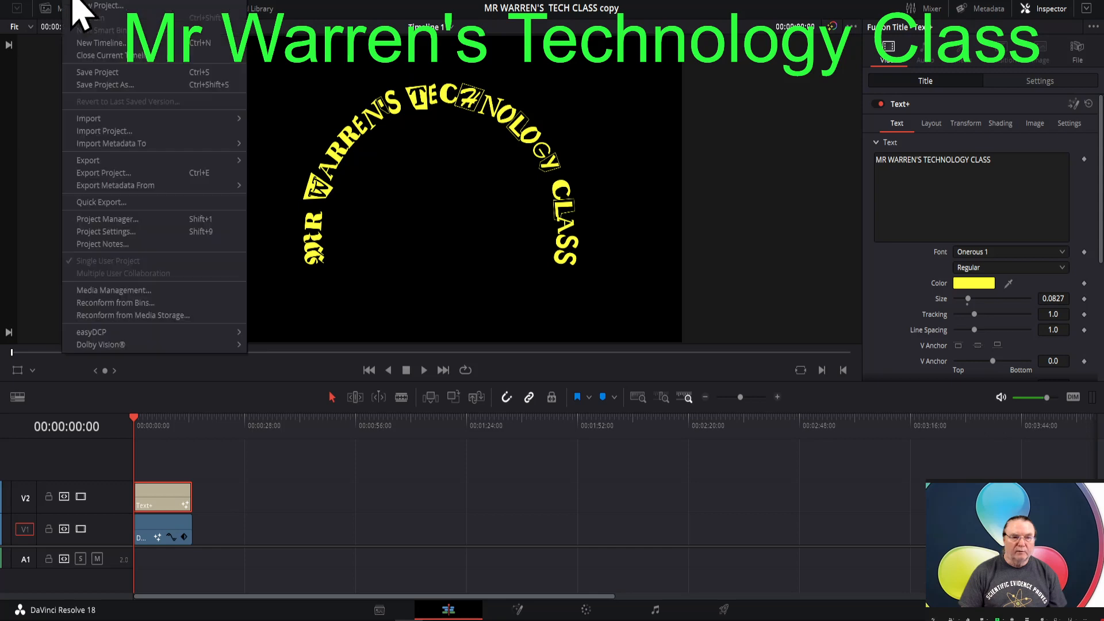
click(115, 222)
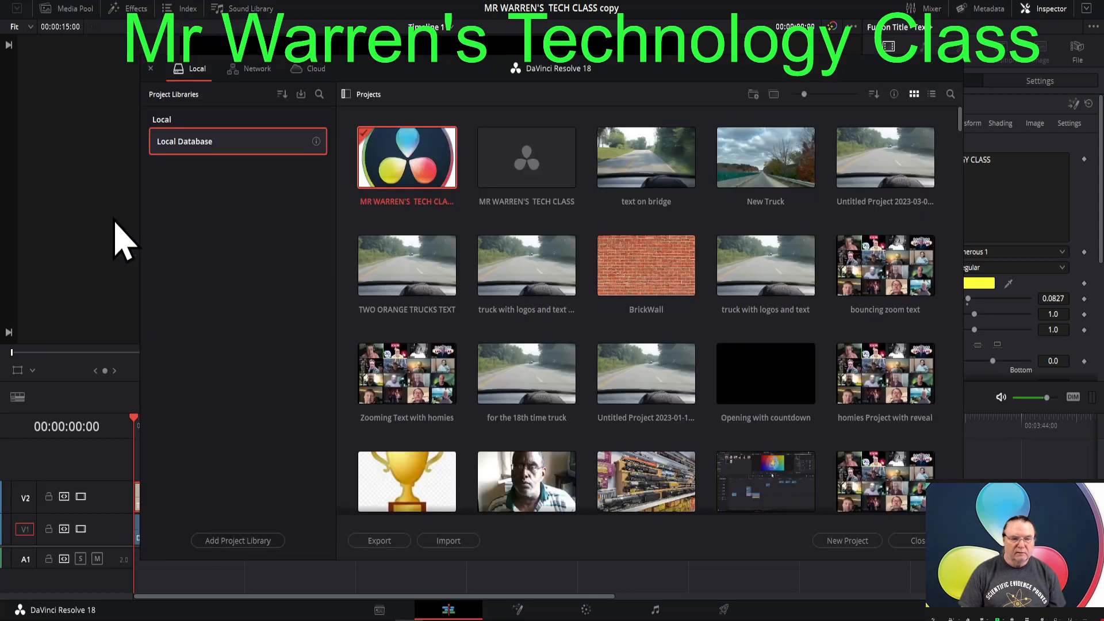
double_click(528, 169)
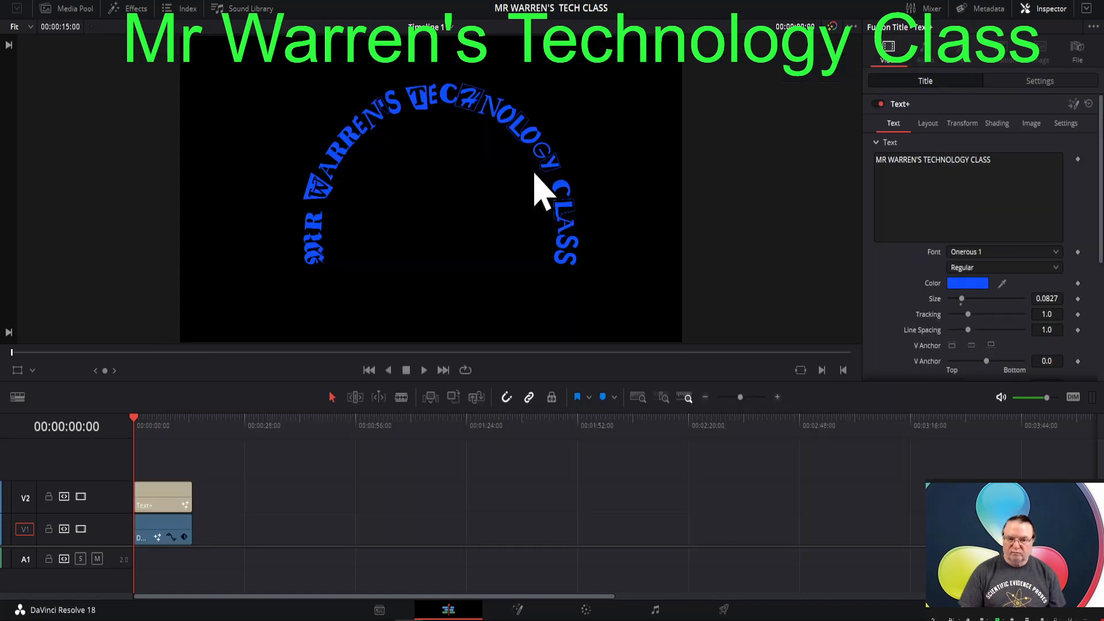
click(81, 7)
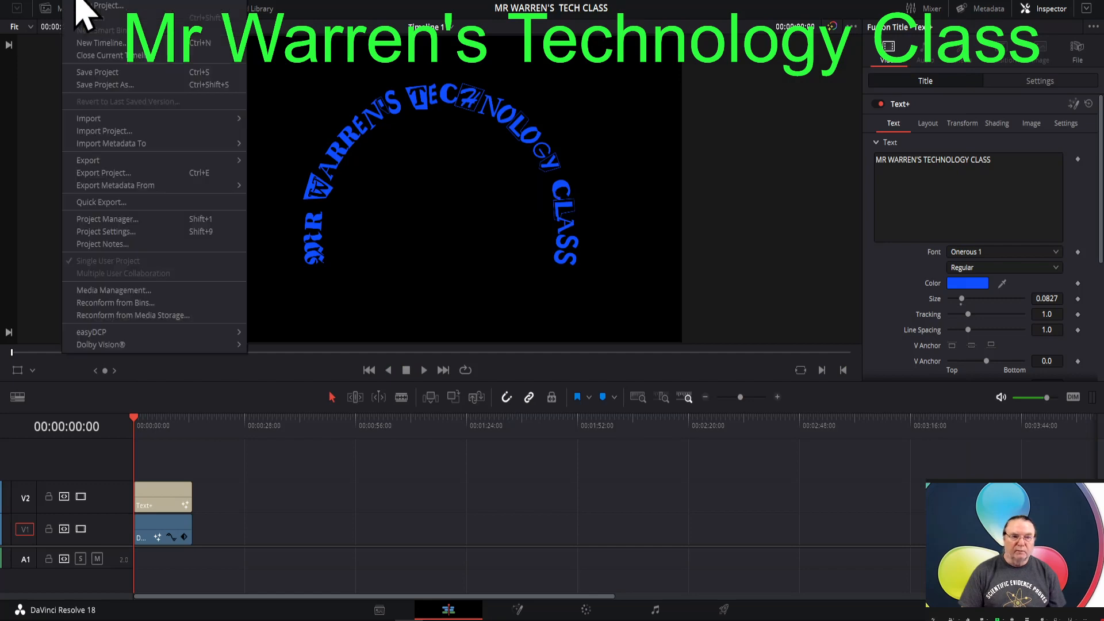
click(122, 220)
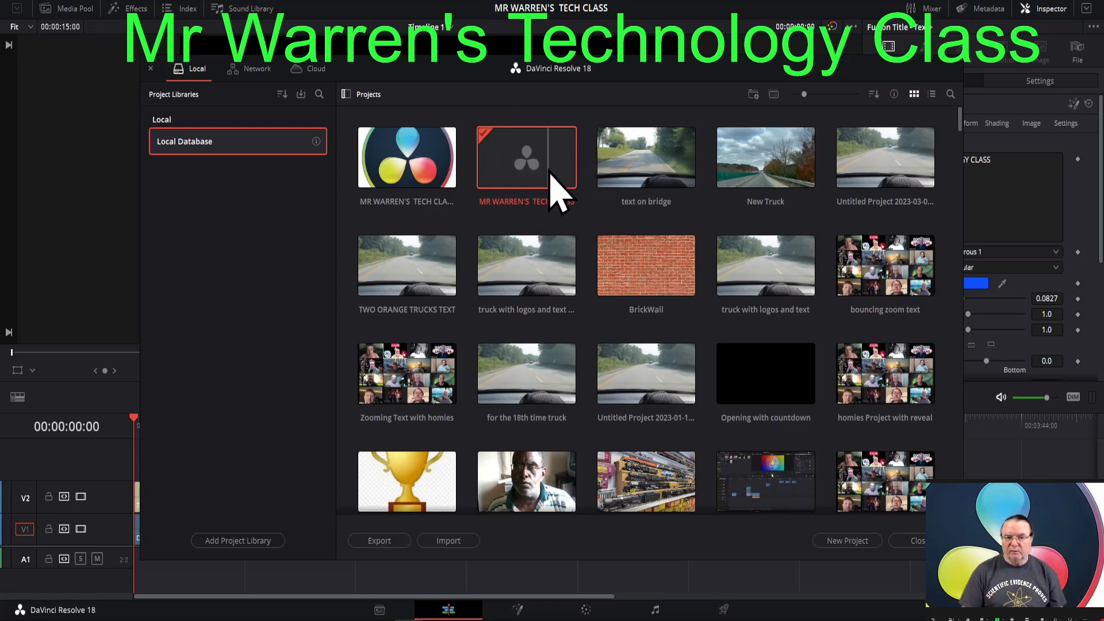
double_click(392, 163)
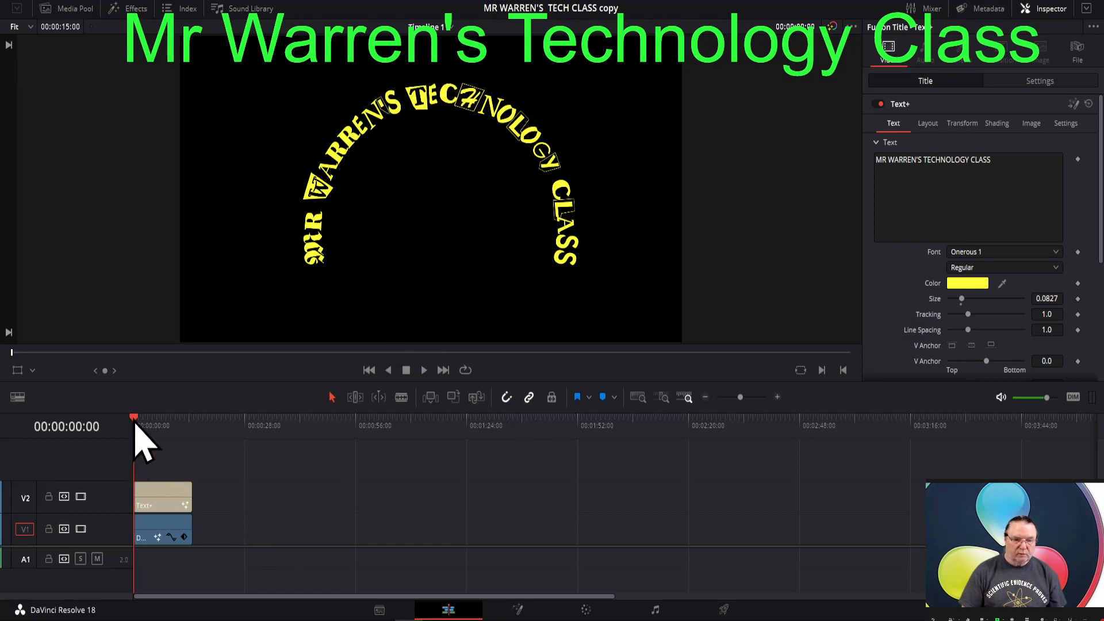
- Try Position X 16 and Y -302 on the logo clip at 00:00:06:05, reset them, and keyframe Position at 0
drag(134, 426, 161, 436)
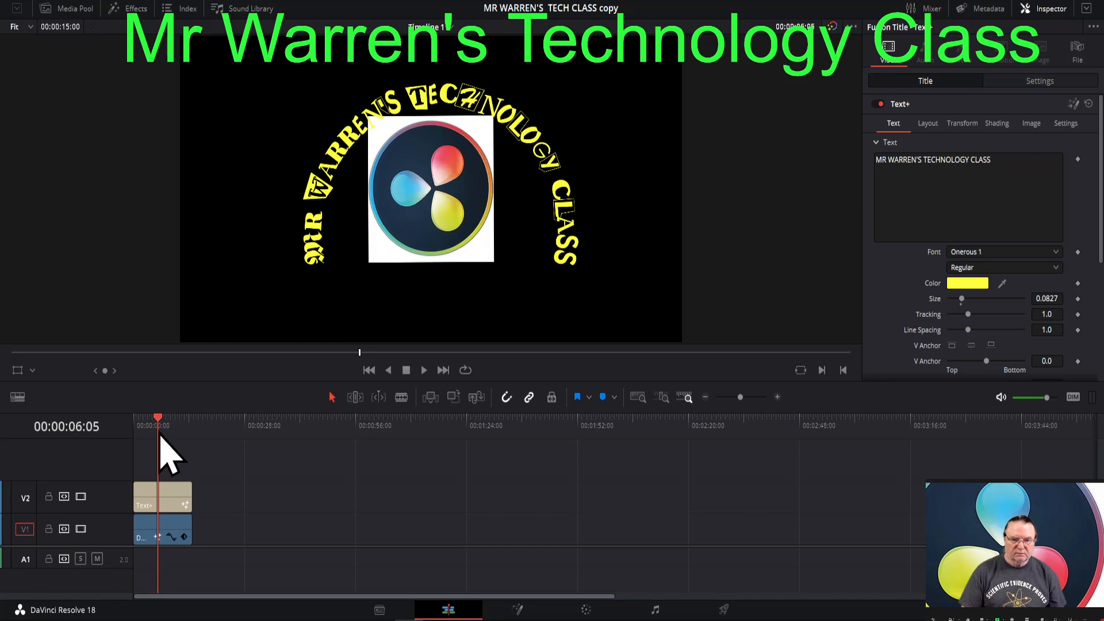
click(163, 536)
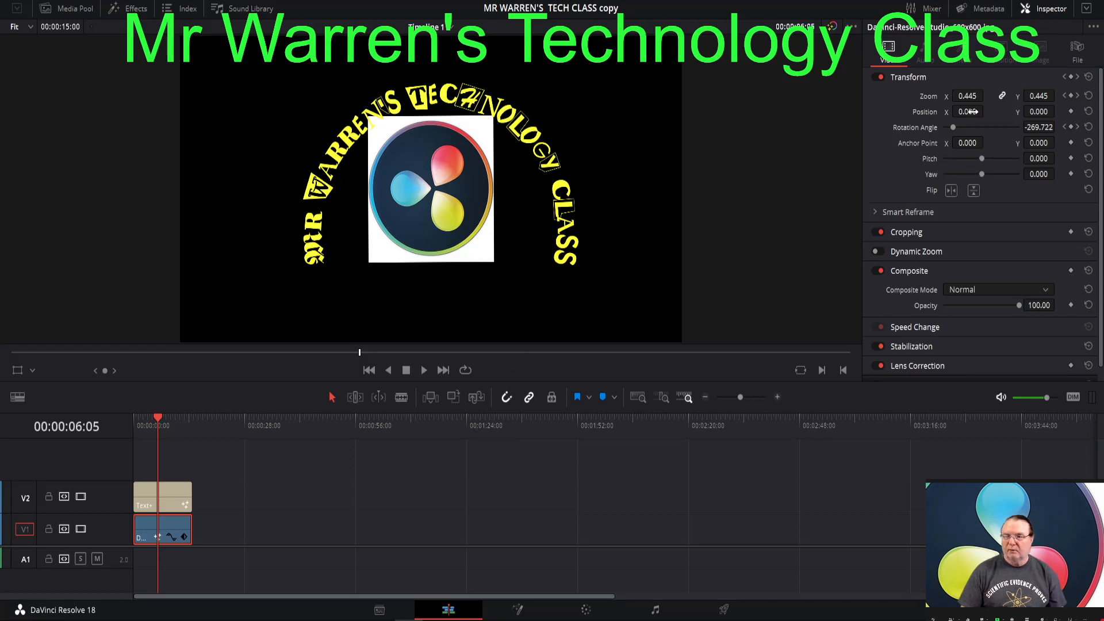
mouse_move(972, 111)
mouse_down()
mouse_move(916, 112)
mouse_move(987, 111)
mouse_up()
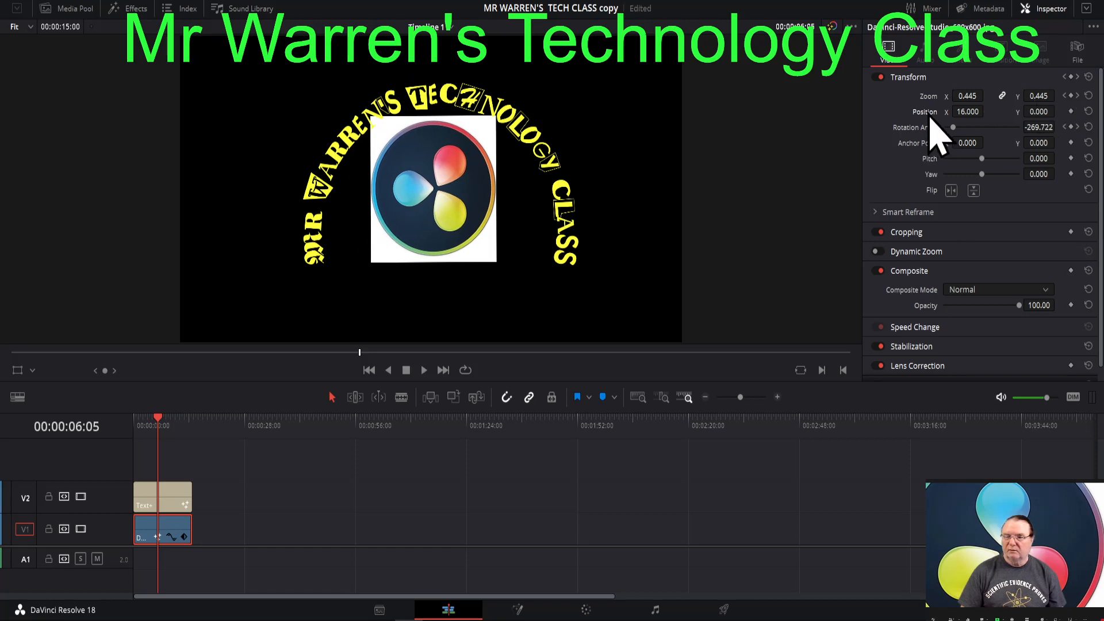
double_click(929, 115)
drag(1038, 112, 1028, 112)
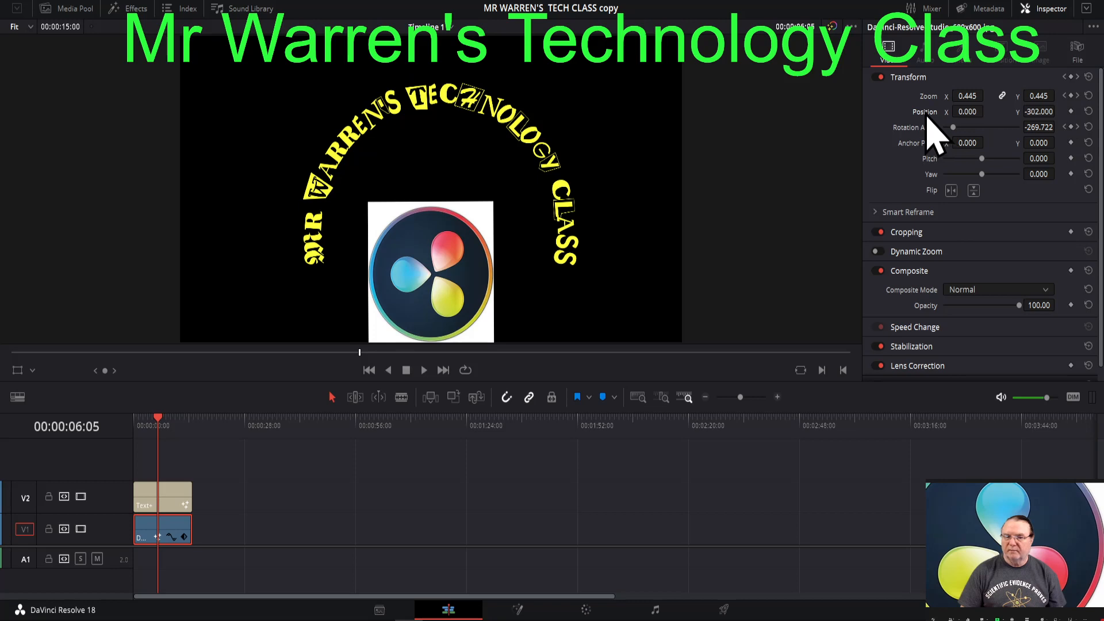
double_click(926, 113)
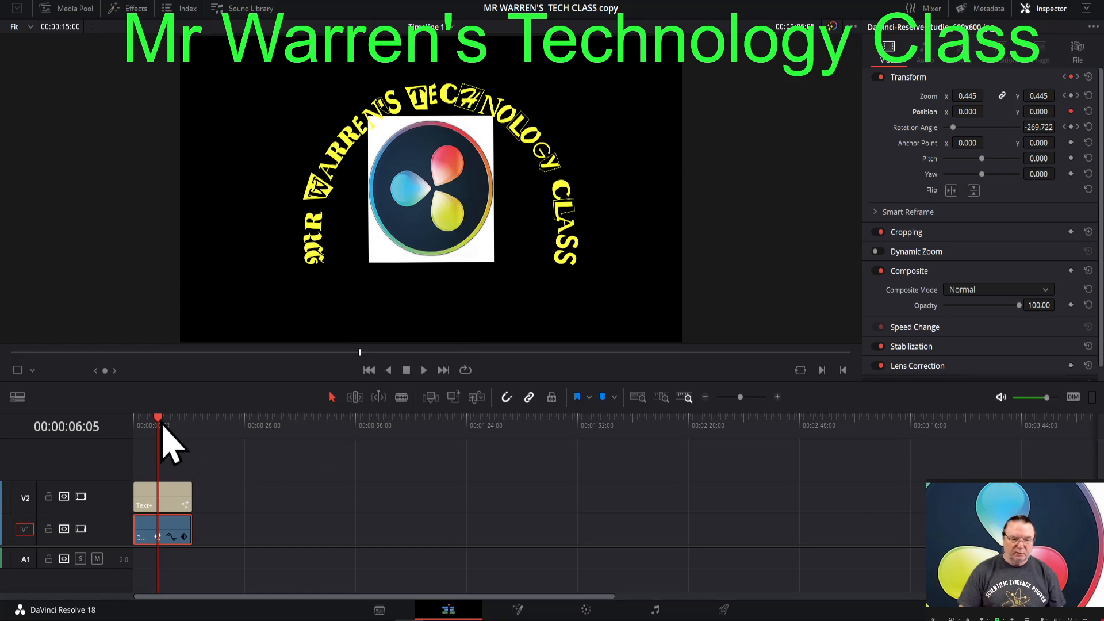
- Keyframe the logo clip's Position Y at -300 at 00:00:09:17, and reset Position to 0 at 00:00:14:02
drag(160, 420, 174, 419)
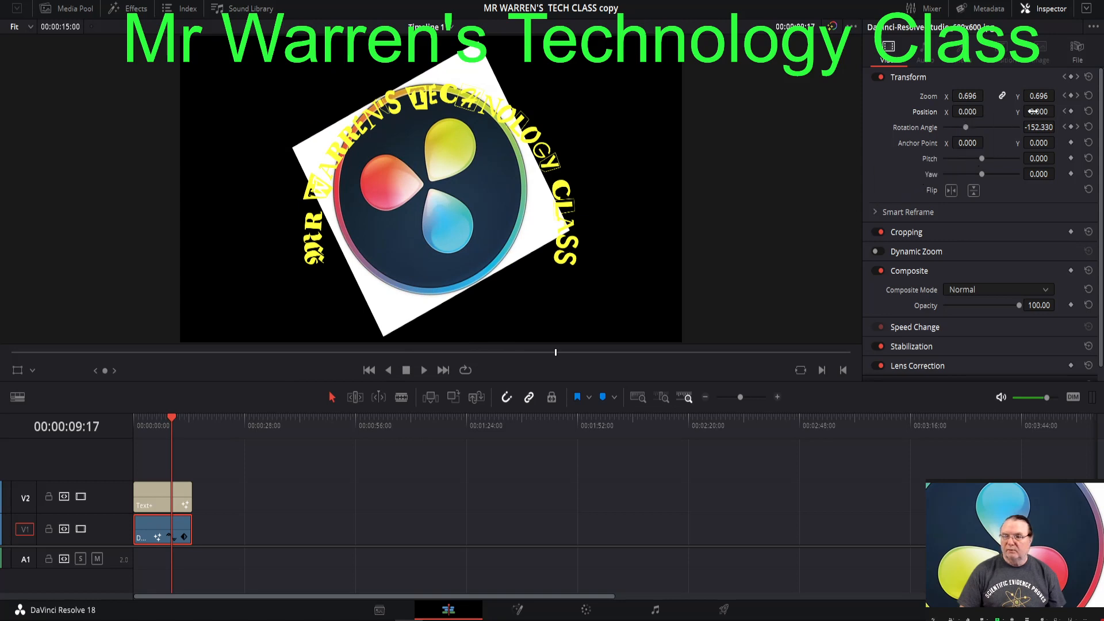
drag(1034, 112, 966, 111)
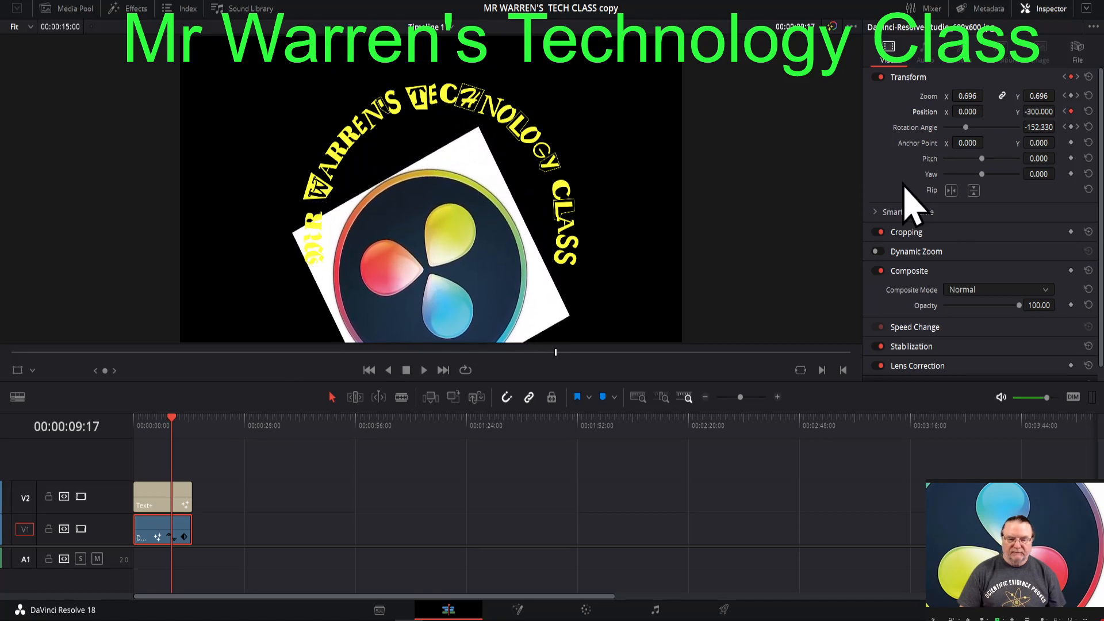
drag(172, 428, 184, 426)
key(Down)
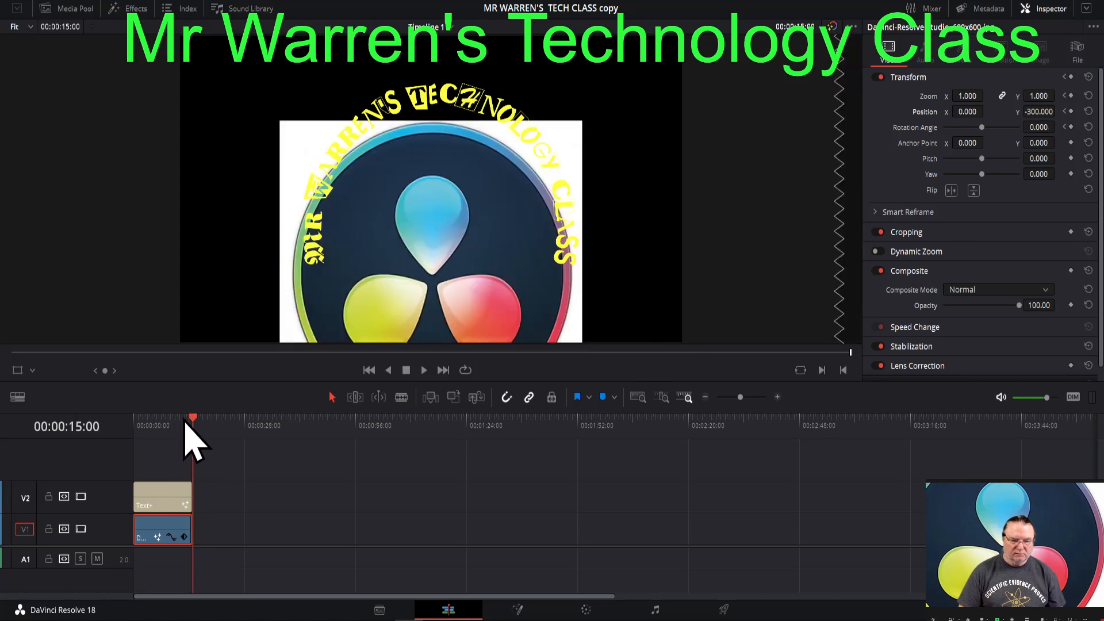
key(Left)
key(Left)
key(Left)
key(Left)
key(Left)
key(Left)
key(Left)
key(Left)
key(Left)
key(Left)
key(Left)
key(Left)
key(Left)
key(Left)
key(Left)
key(Left)
key(Left)
key(Left)
key(Left)
key(Left)
key(Left)
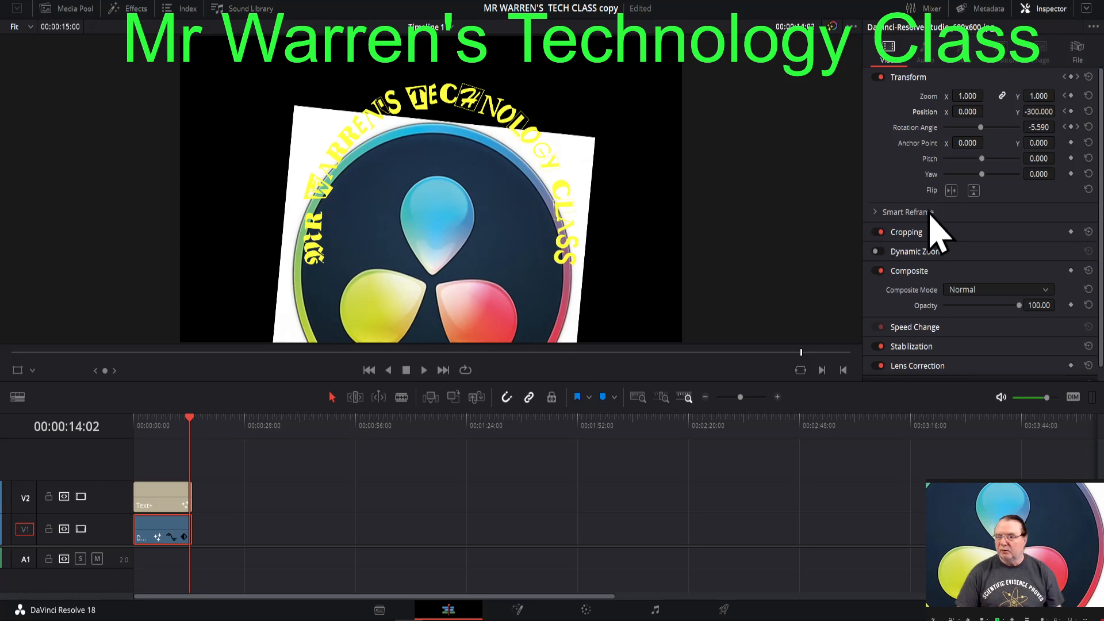
double_click(925, 113)
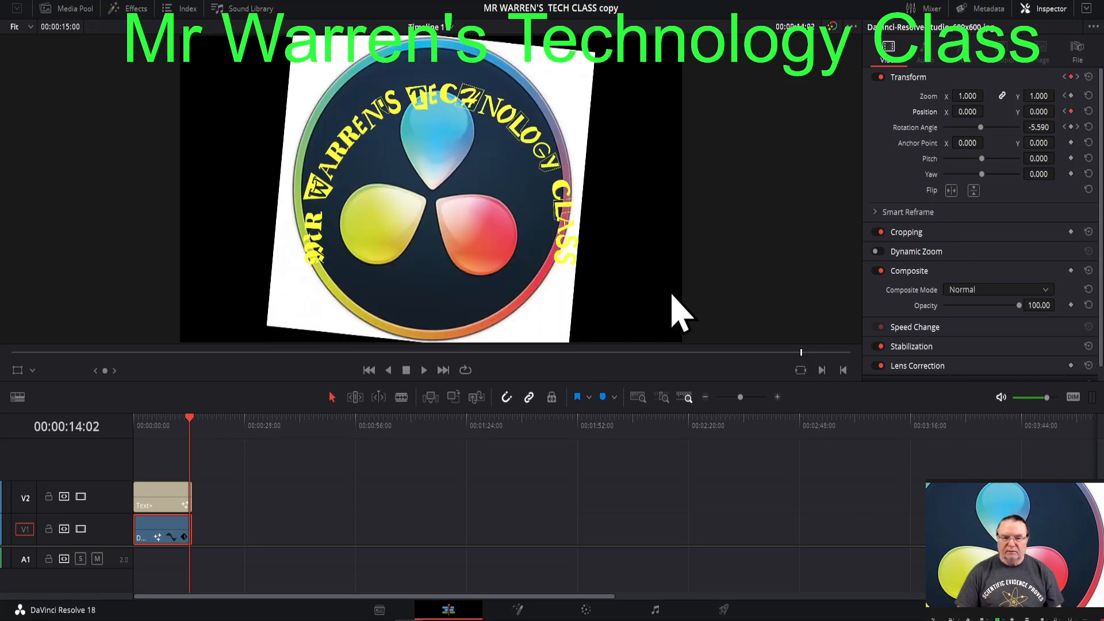
- Play the timeline from the start to review the logo animation
click(368, 370)
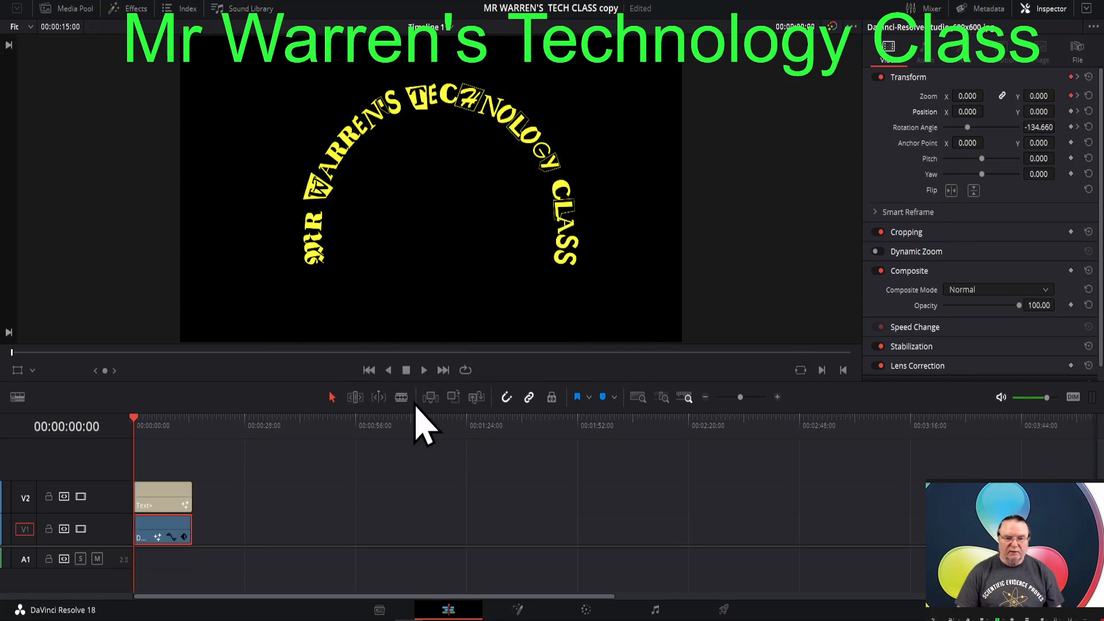
click(423, 370)
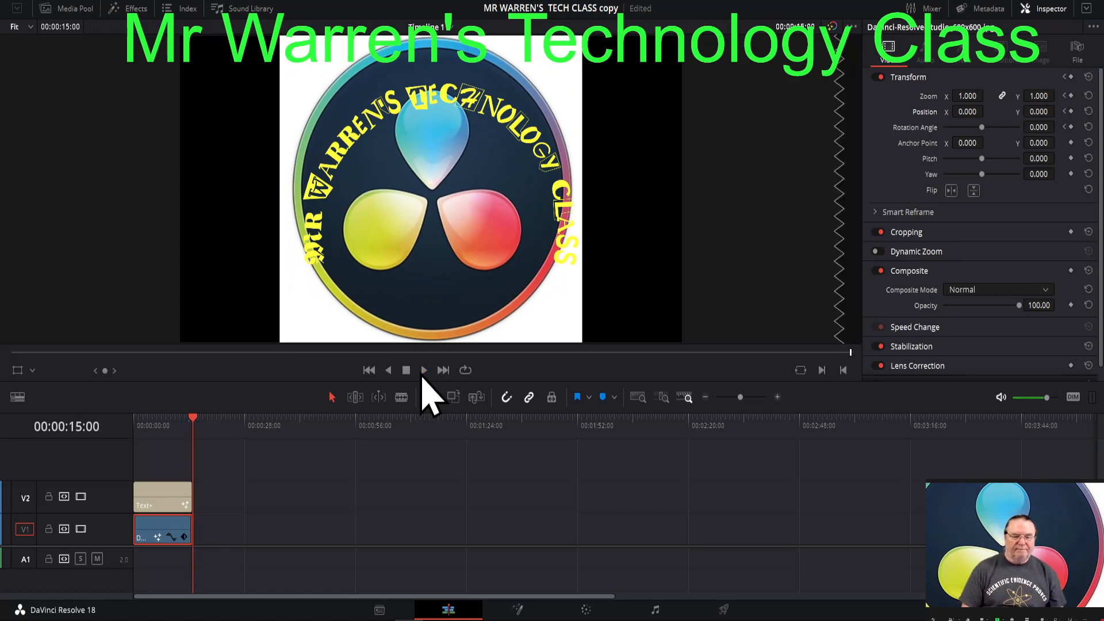
- Add the YouTube logo image from the media pool to V1 beyond the existing clips, and view it at 00:00:47:03
click(74, 9)
drag(160, 63, 296, 537)
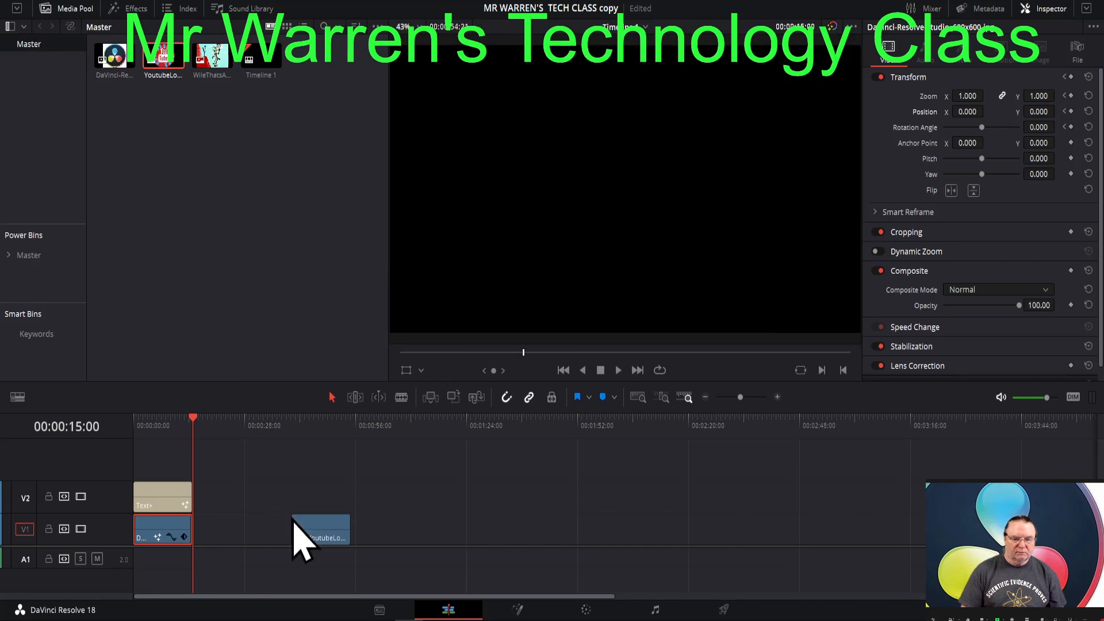
click(321, 436)
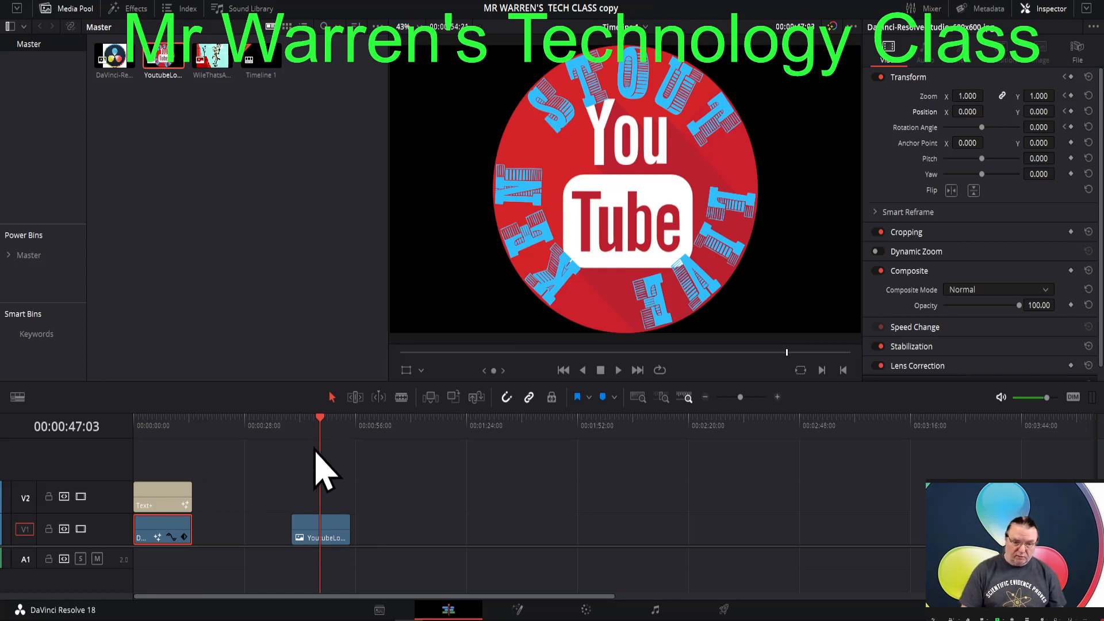
- Replace the Text+ title's wording with the person's name from the YouTube logo followed by LIVE
click(163, 500)
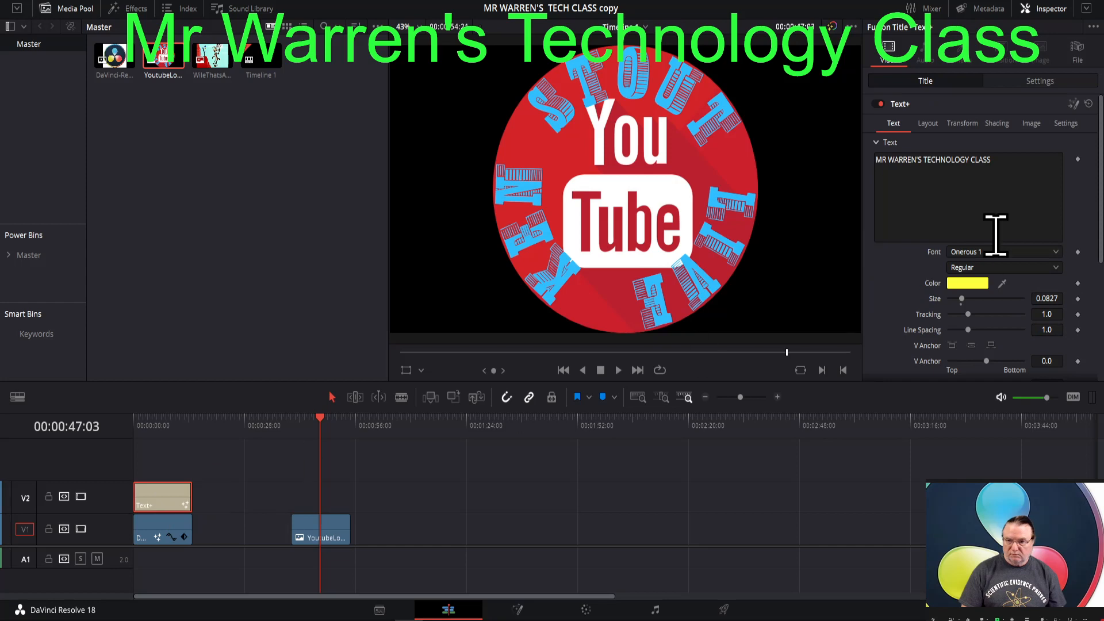
click(1012, 172)
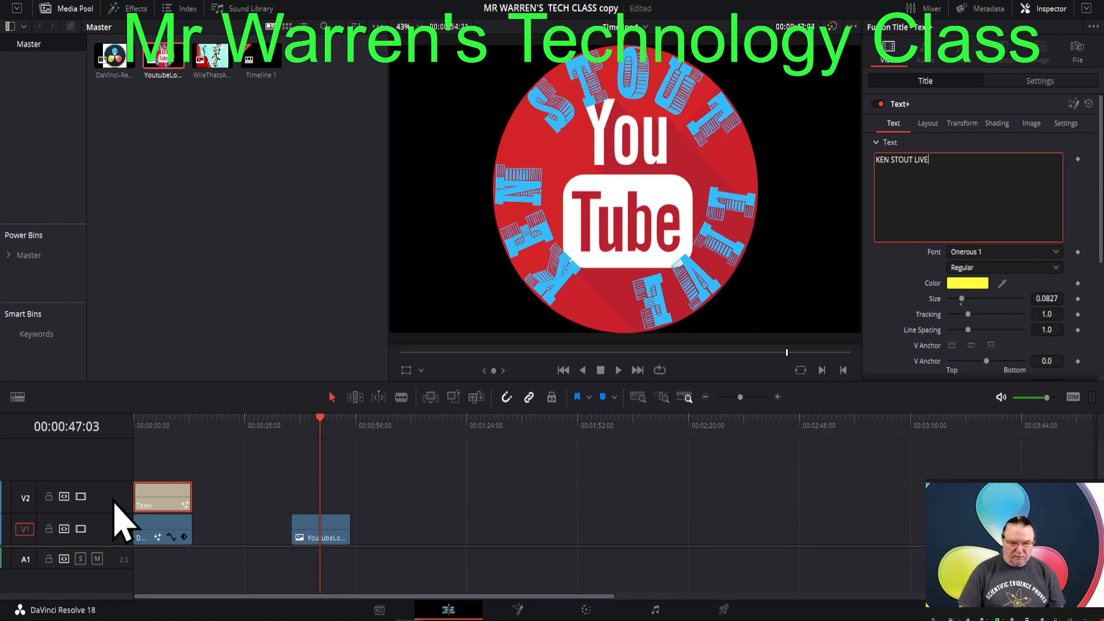
click(153, 510)
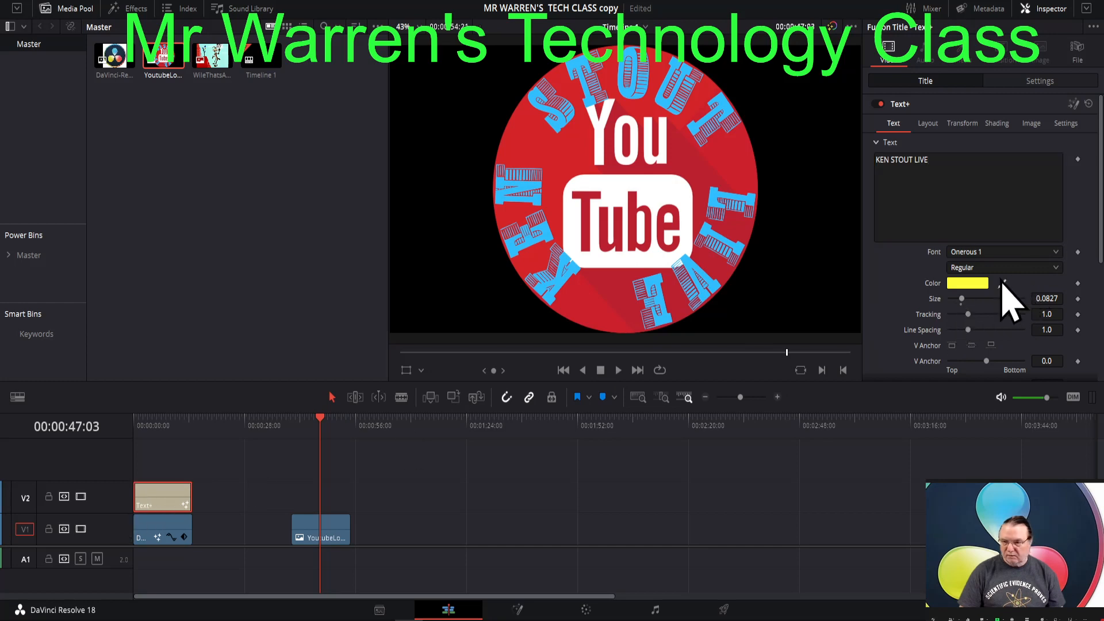
- Try to sample the YouTube logo's light blue lettering as the Text+ title color
drag(1002, 285, 753, 175)
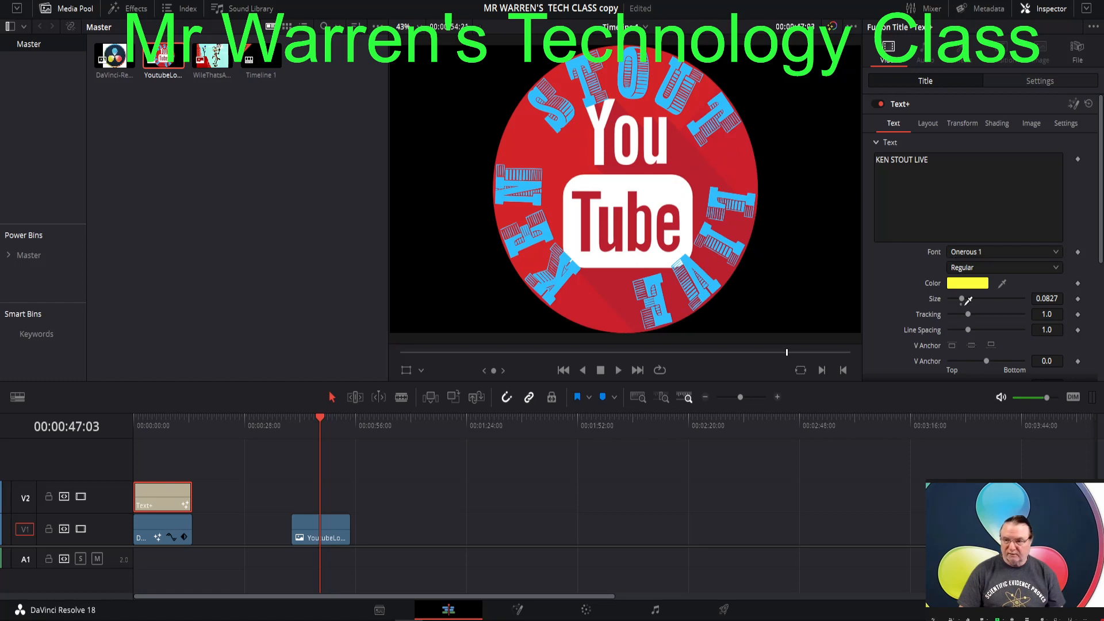
drag(963, 286, 896, 251)
drag(727, 209, 732, 239)
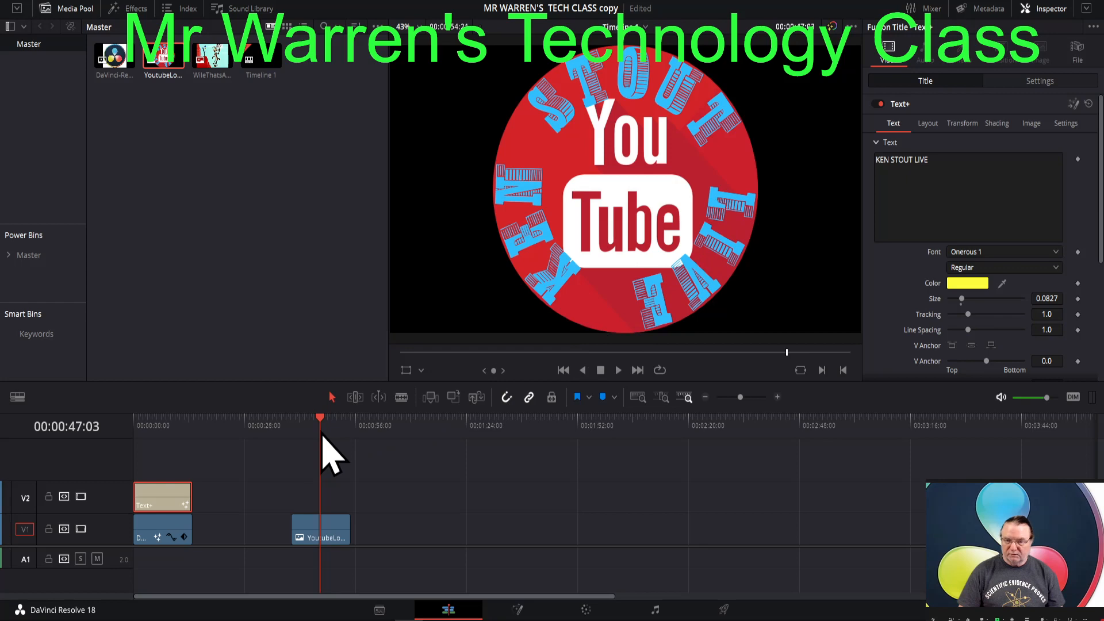
- Stack the Text+ title on V2 directly above the YouTube logo clip, and try picking its color at 00:00:32:01
drag(160, 505, 259, 526)
click(262, 499)
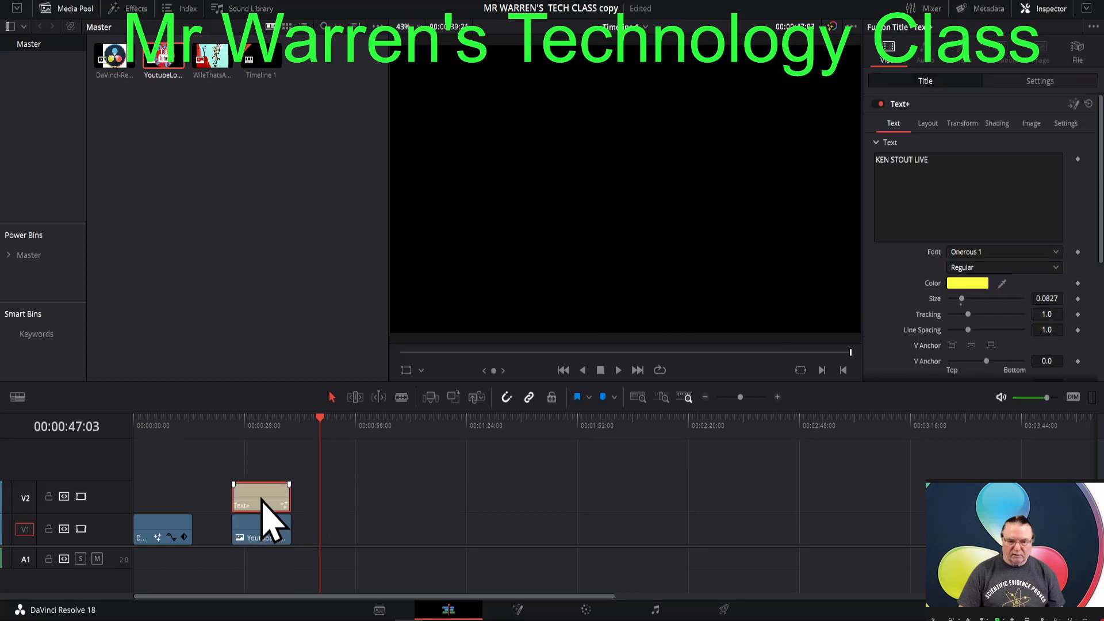
click(260, 427)
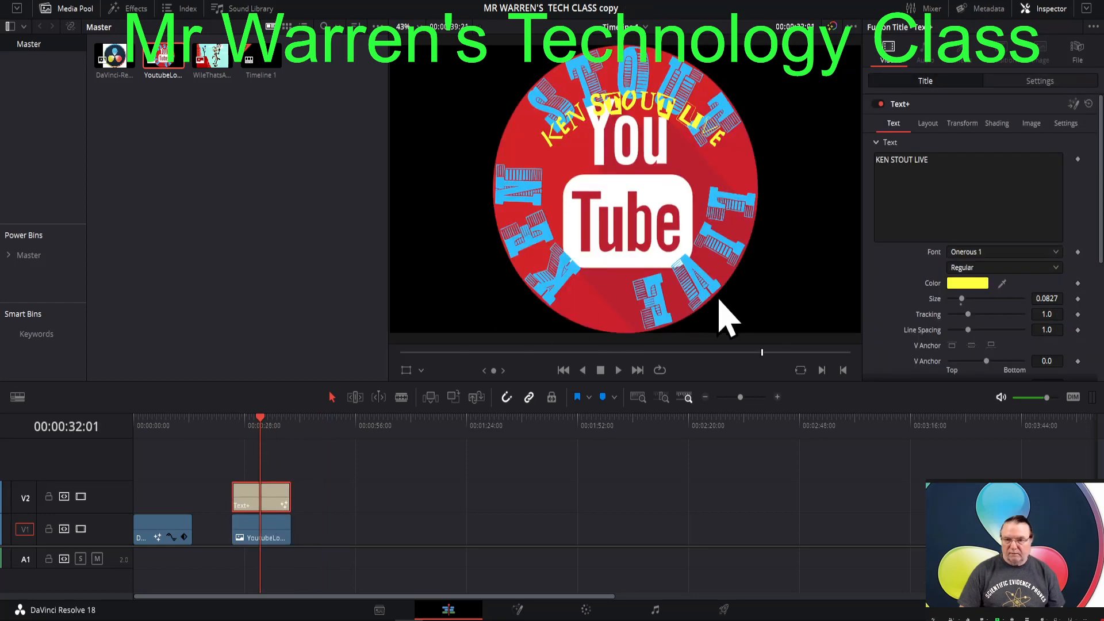
click(1002, 283)
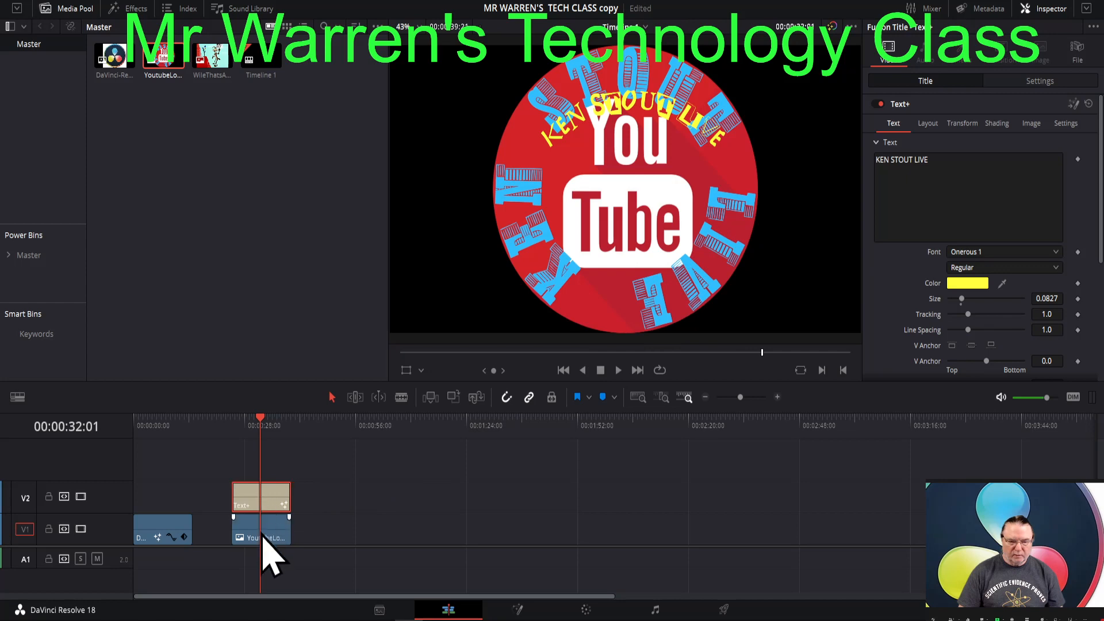
- Move the YouTube logo clip later on V1, clear of the title, and place the playhead over it at 00:01:10:15
drag(263, 533, 421, 533)
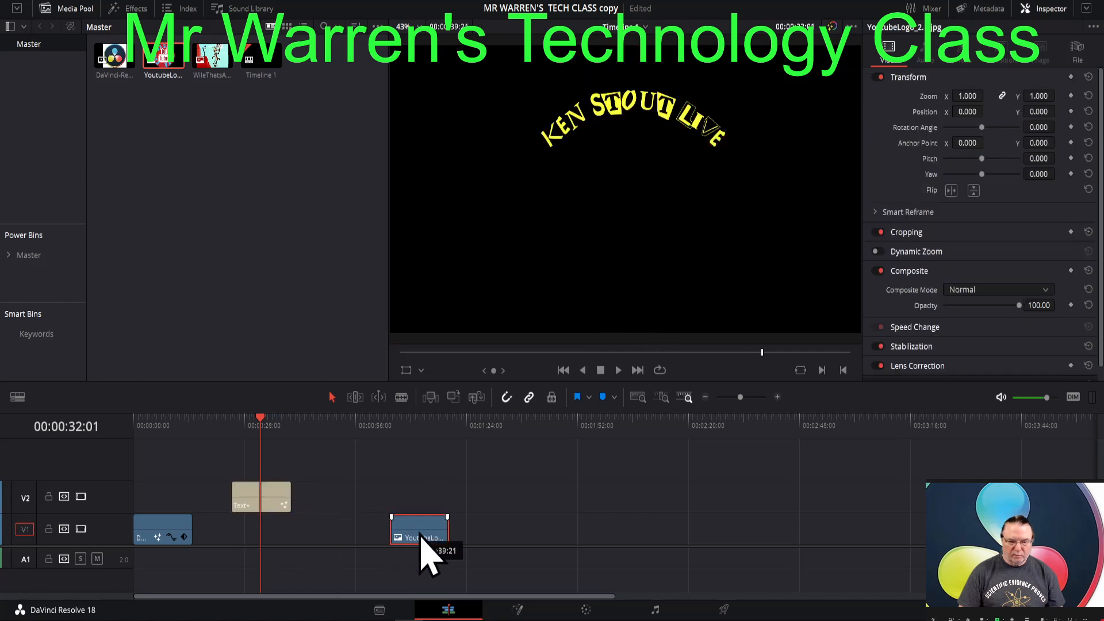
click(267, 502)
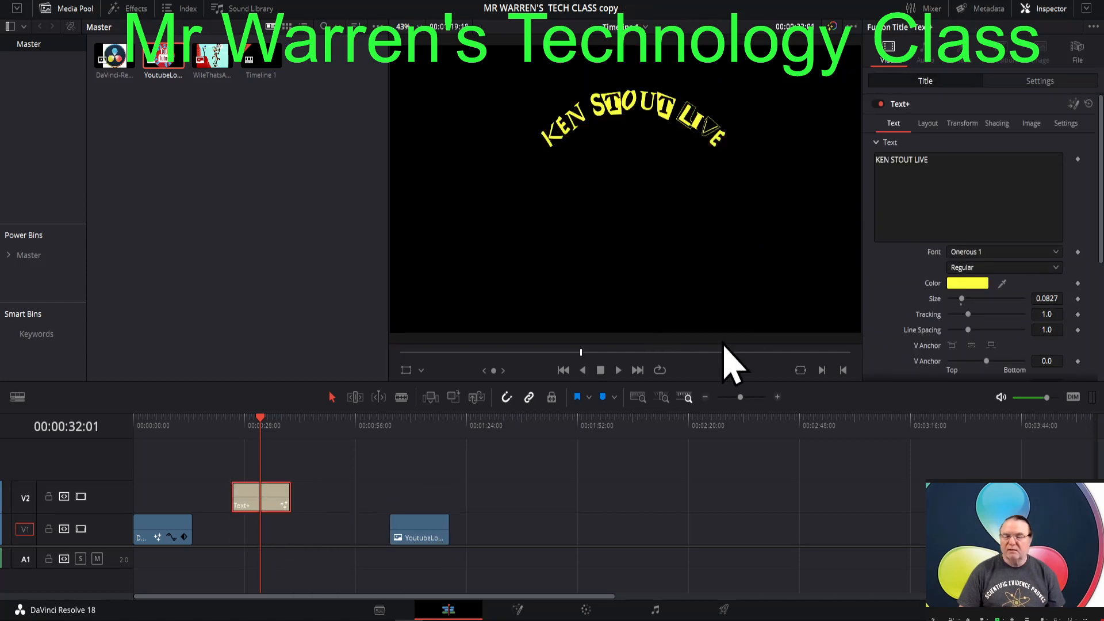
click(424, 534)
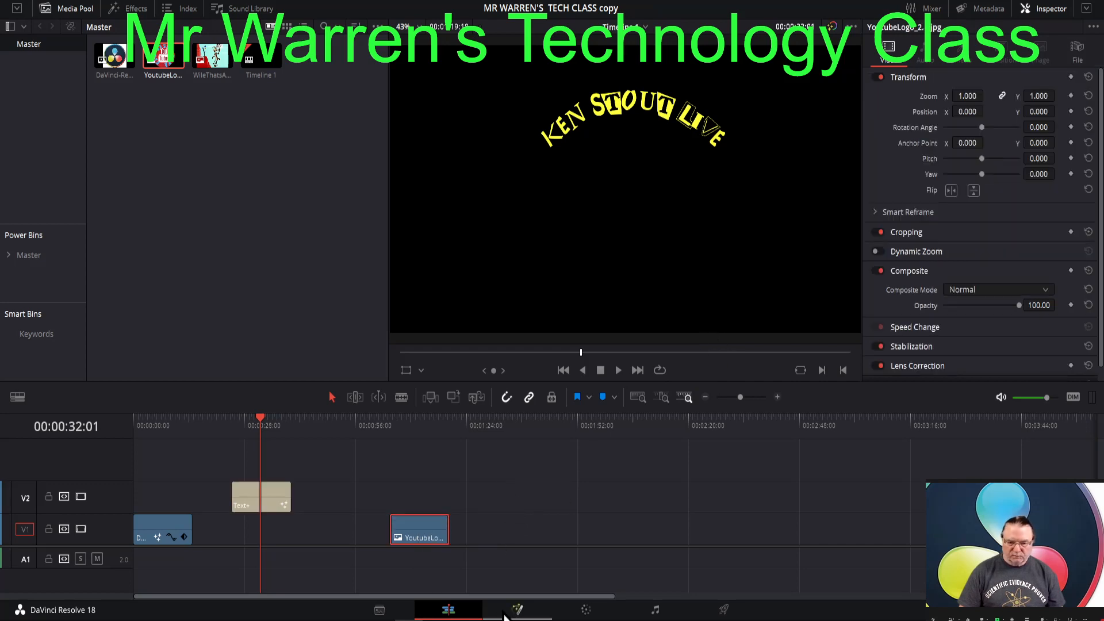
click(413, 426)
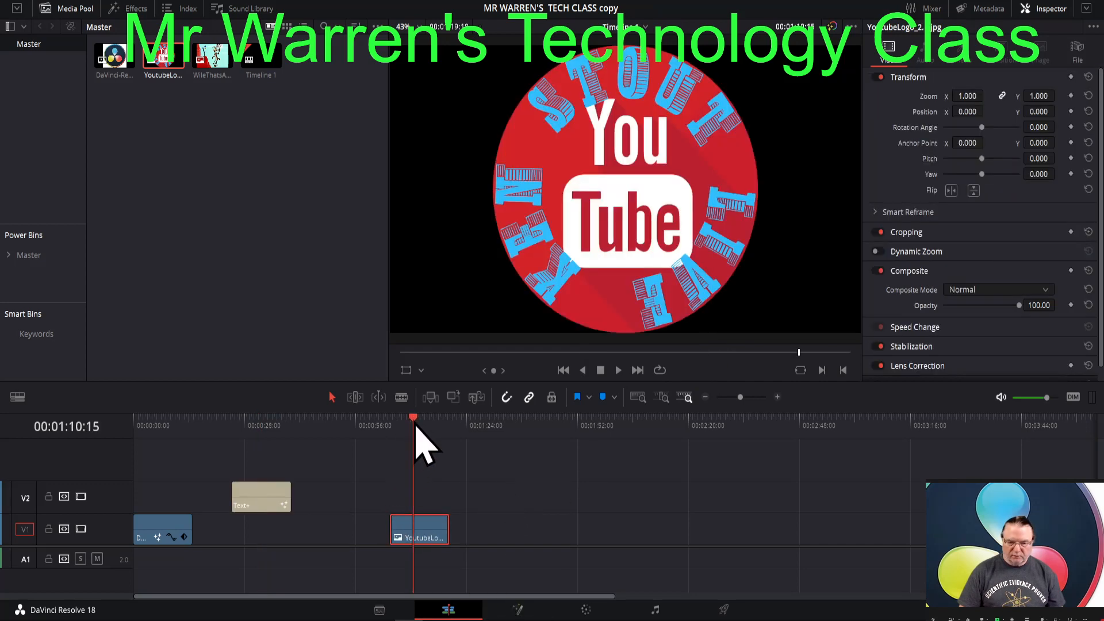
click(518, 611)
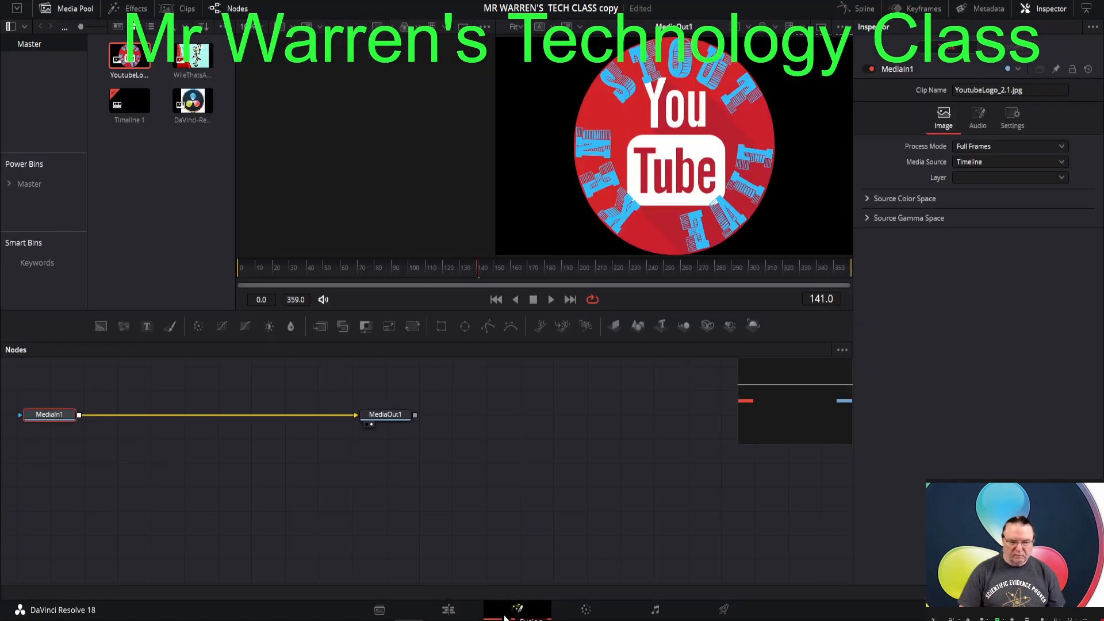
click(449, 610)
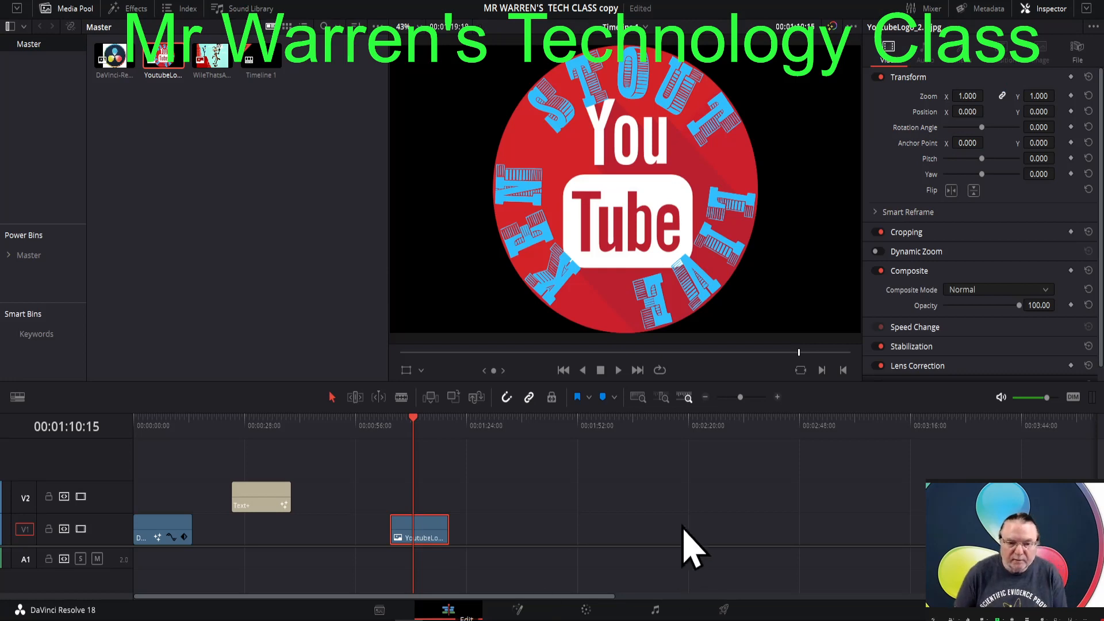
- Place the playhead over the Text+ title at 00:00:33:19 and preview alternative fonts on it, going alphabetically from Nyala through the Rhino fonts
click(276, 506)
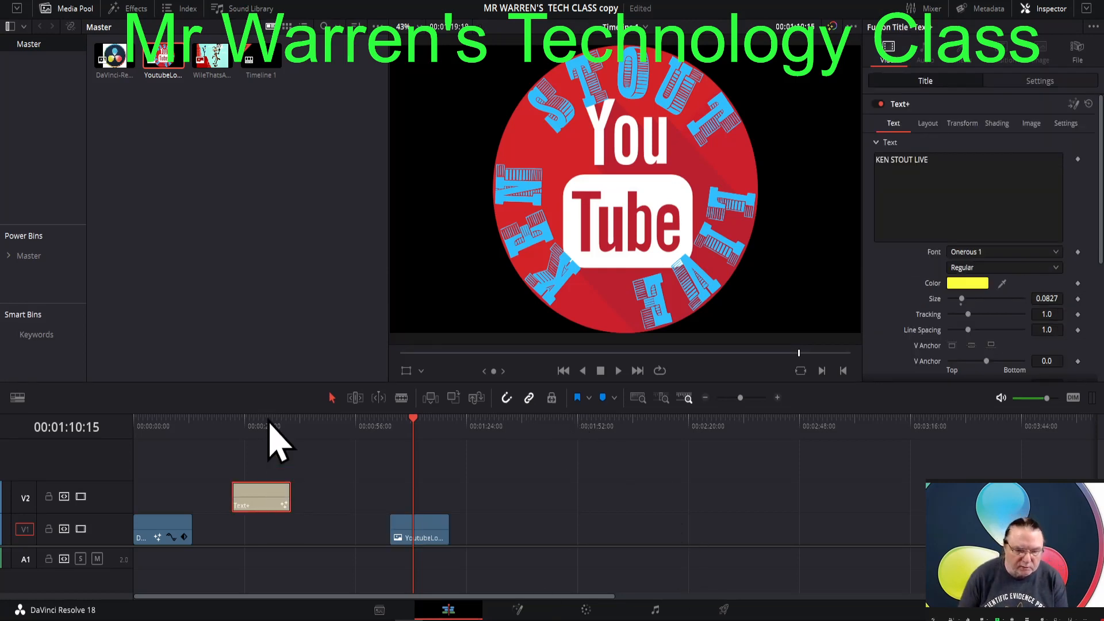
click(268, 426)
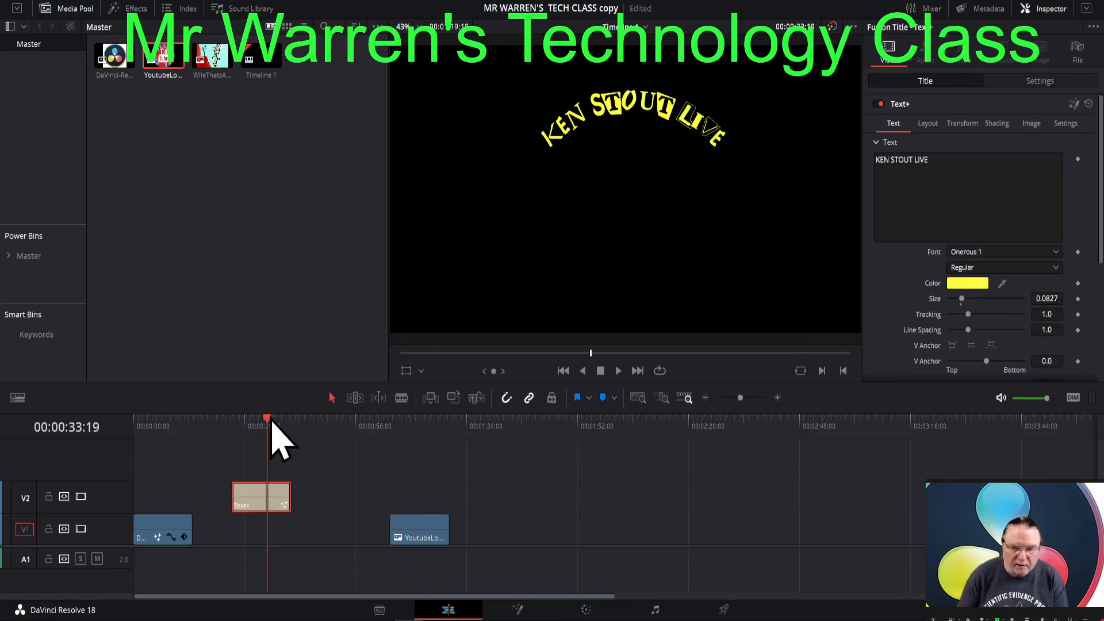
click(1056, 253)
scroll(1023, 328, down, 5)
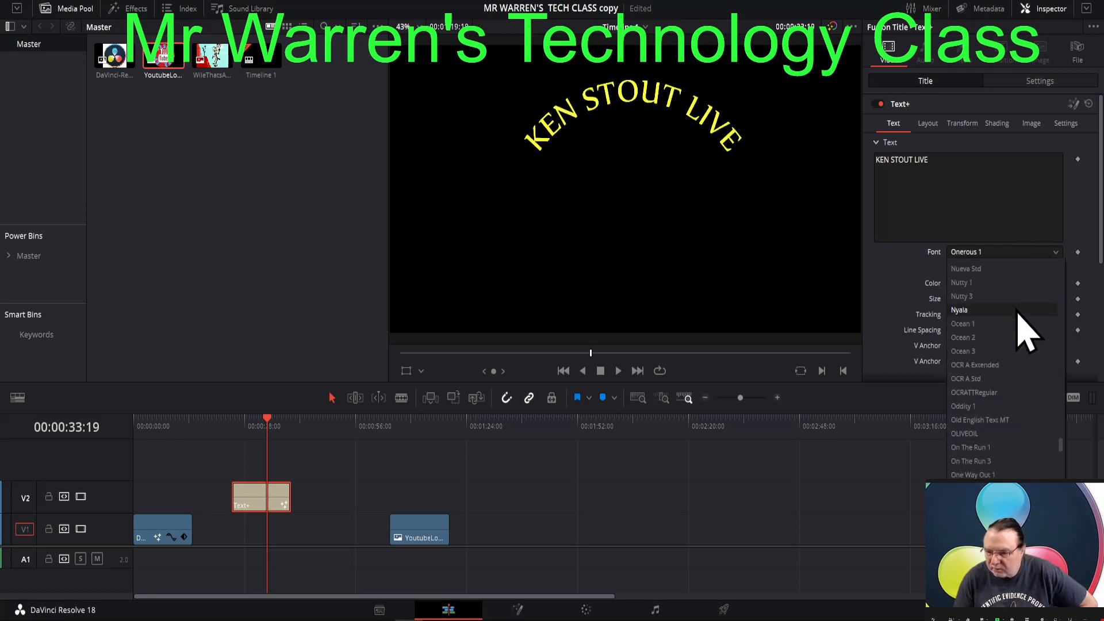
scroll(1014, 323, down, 8)
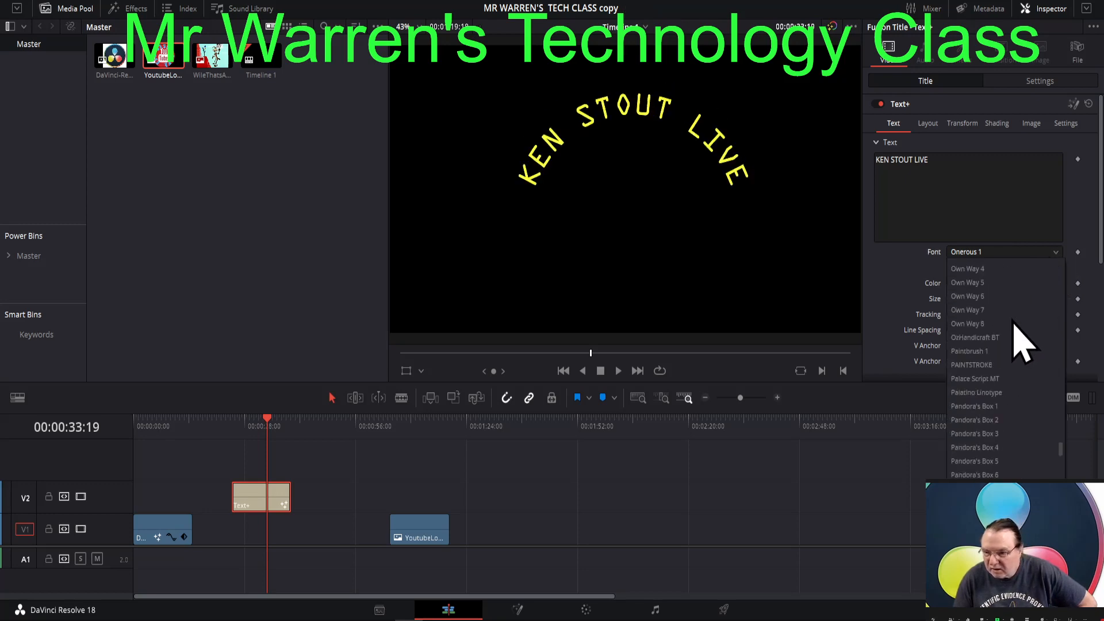
scroll(1015, 323, down, 8)
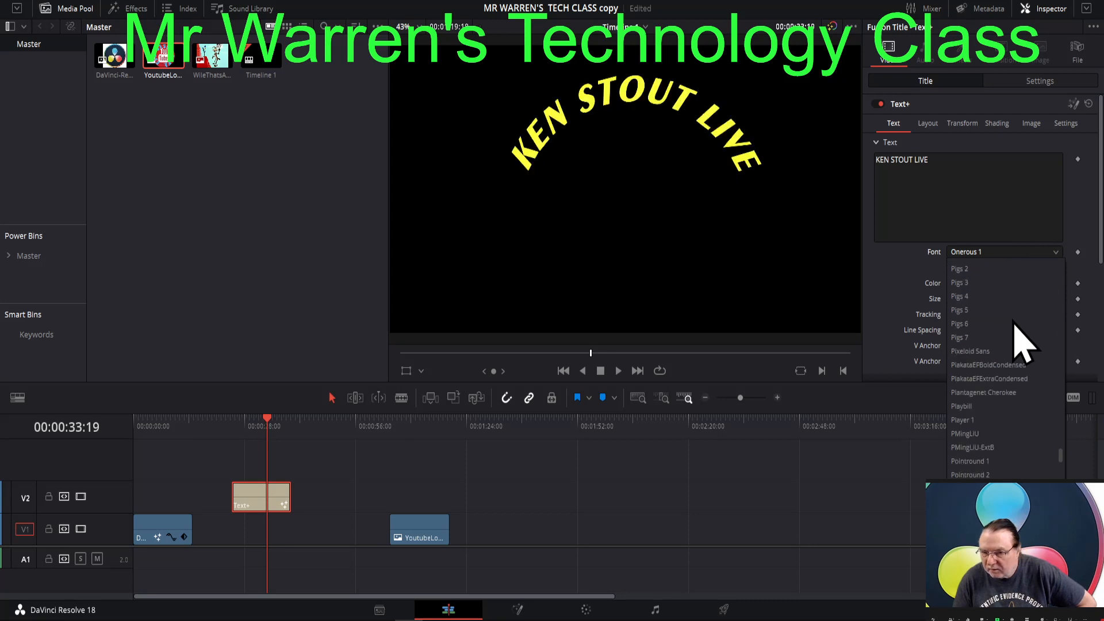
scroll(1015, 323, down, 8)
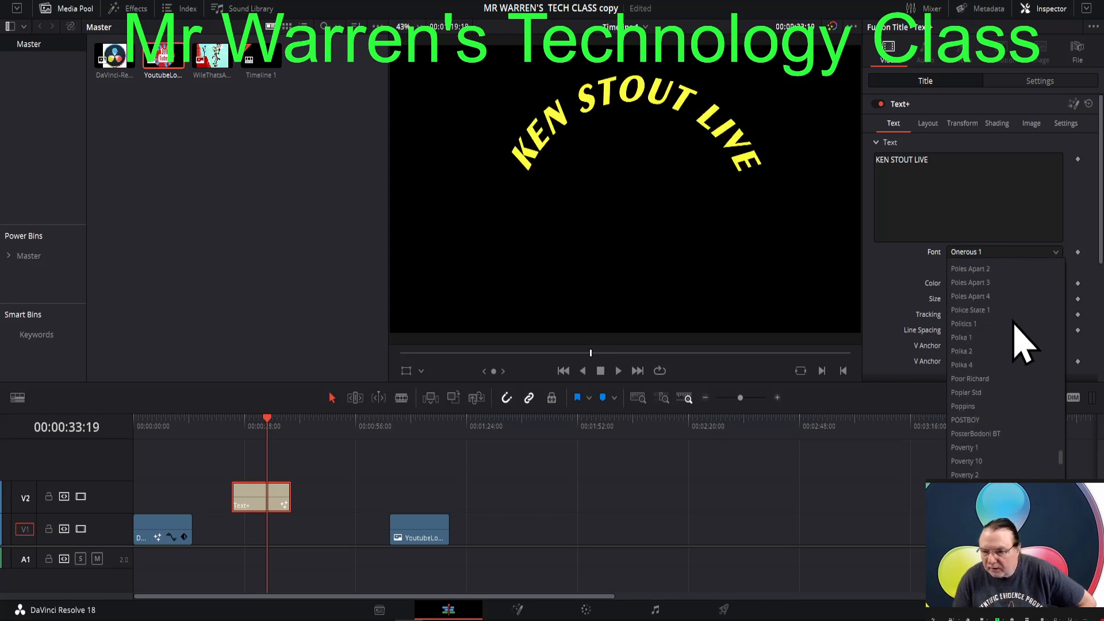
scroll(1014, 323, down, 8)
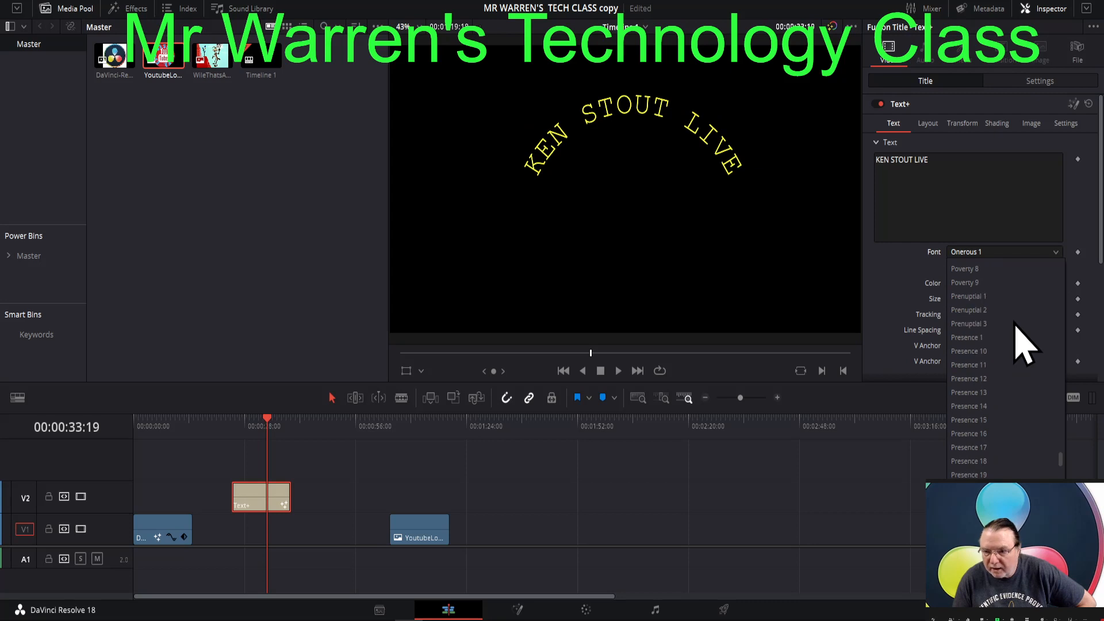
scroll(1025, 345, down, 1)
scroll(1025, 345, down, 2)
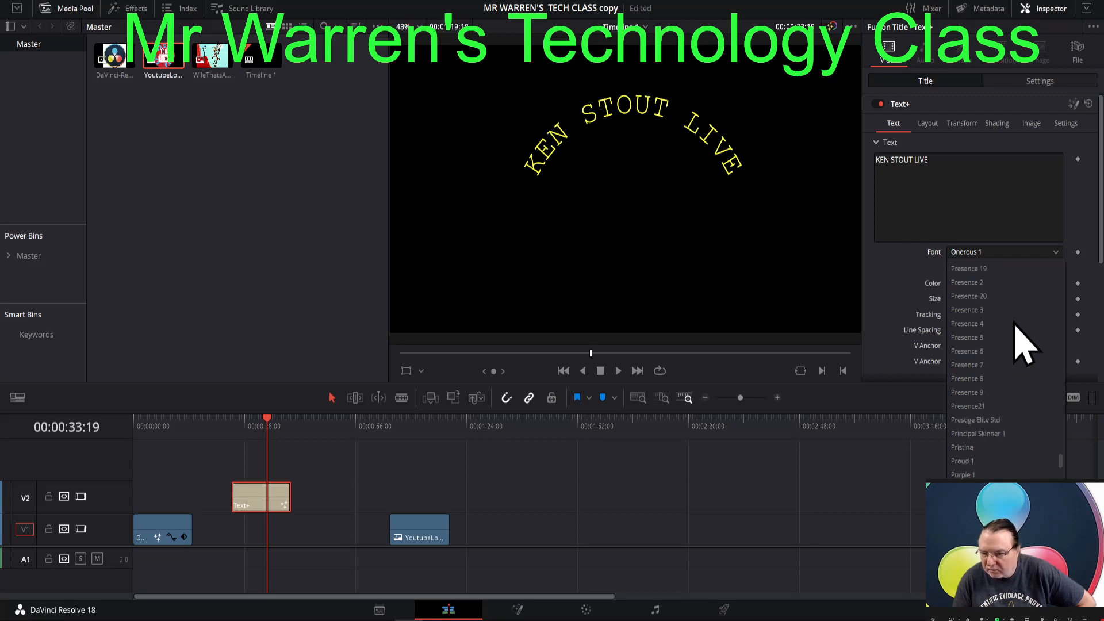
scroll(1025, 345, down, 1)
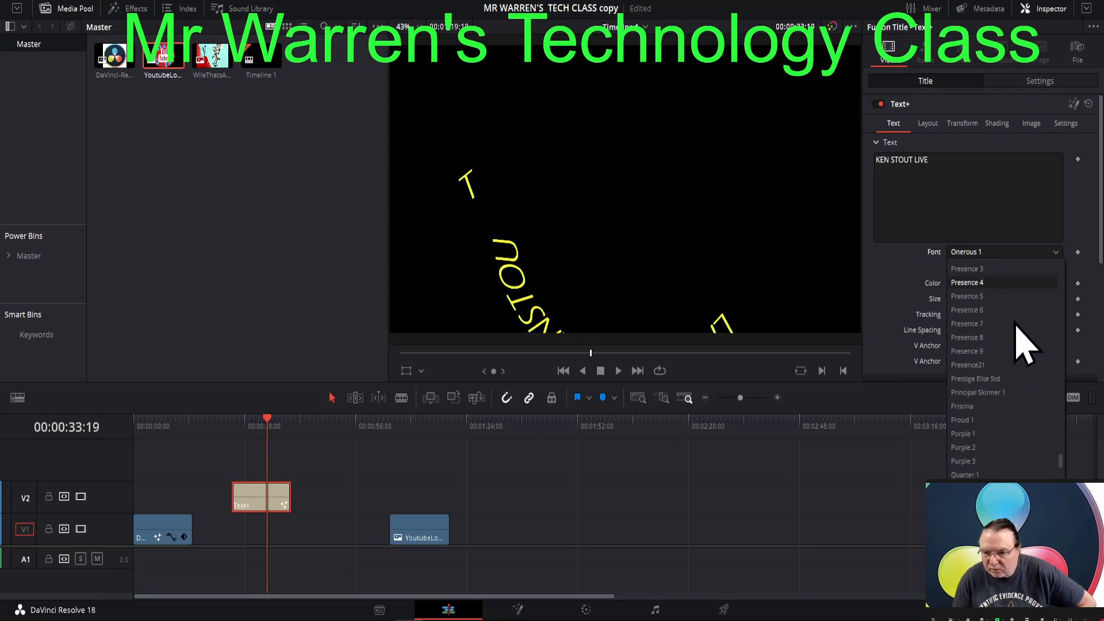
scroll(1025, 345, down, 4)
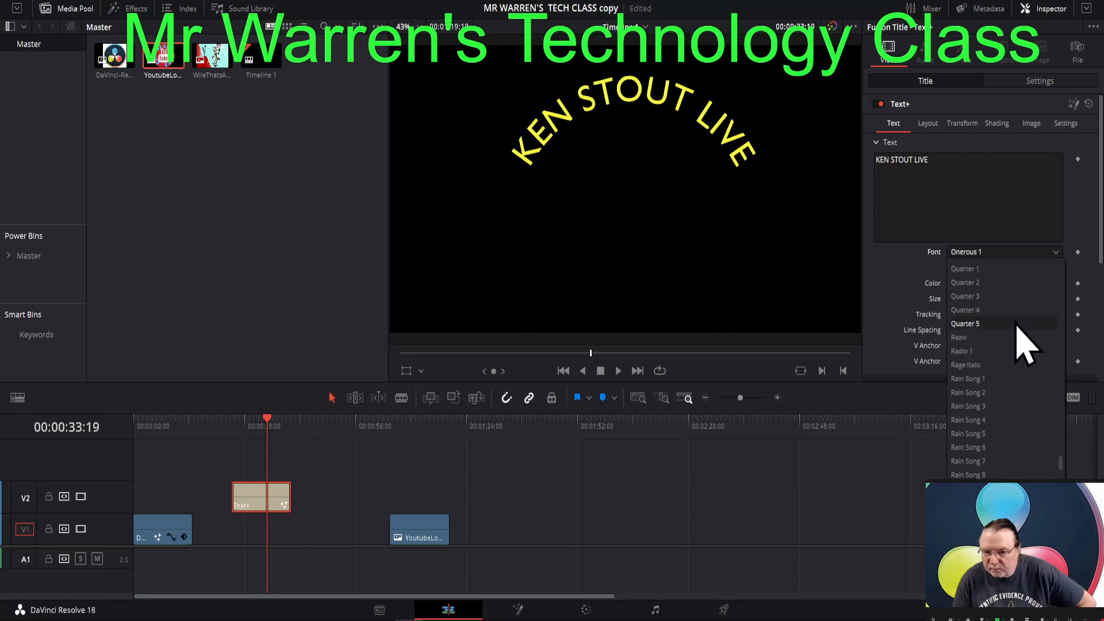
scroll(1025, 345, down, 5)
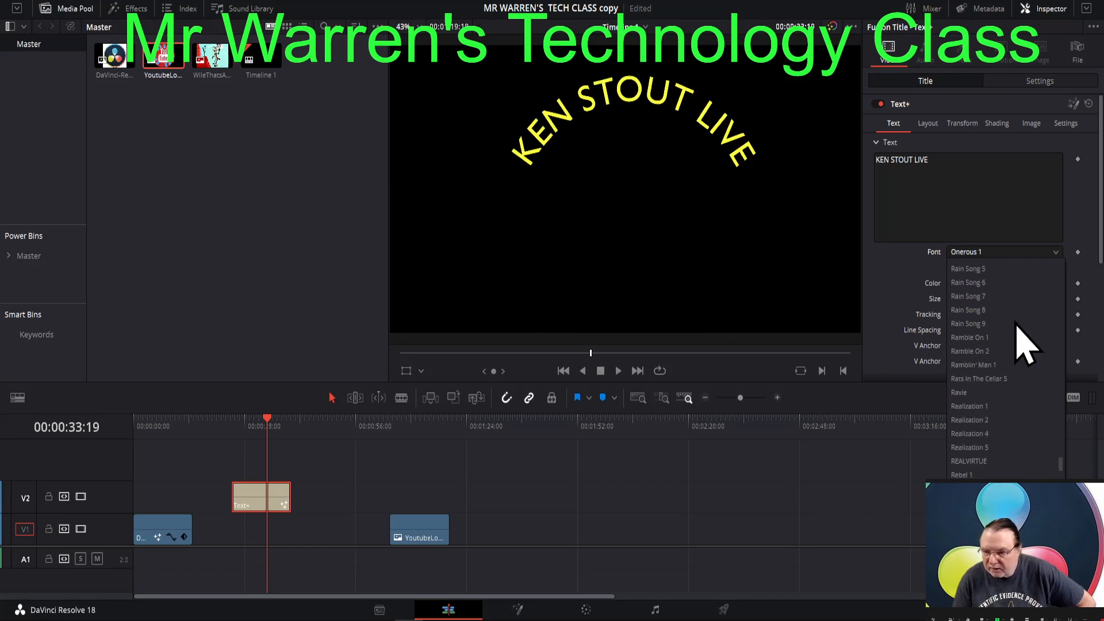
scroll(1025, 345, down, 2)
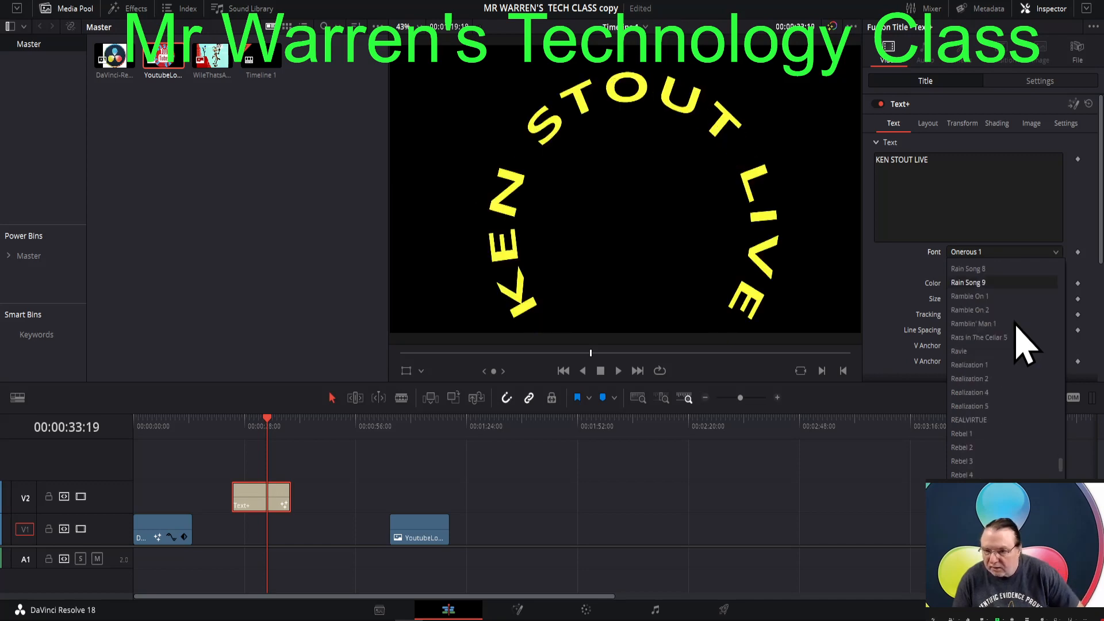
scroll(1025, 345, down, 4)
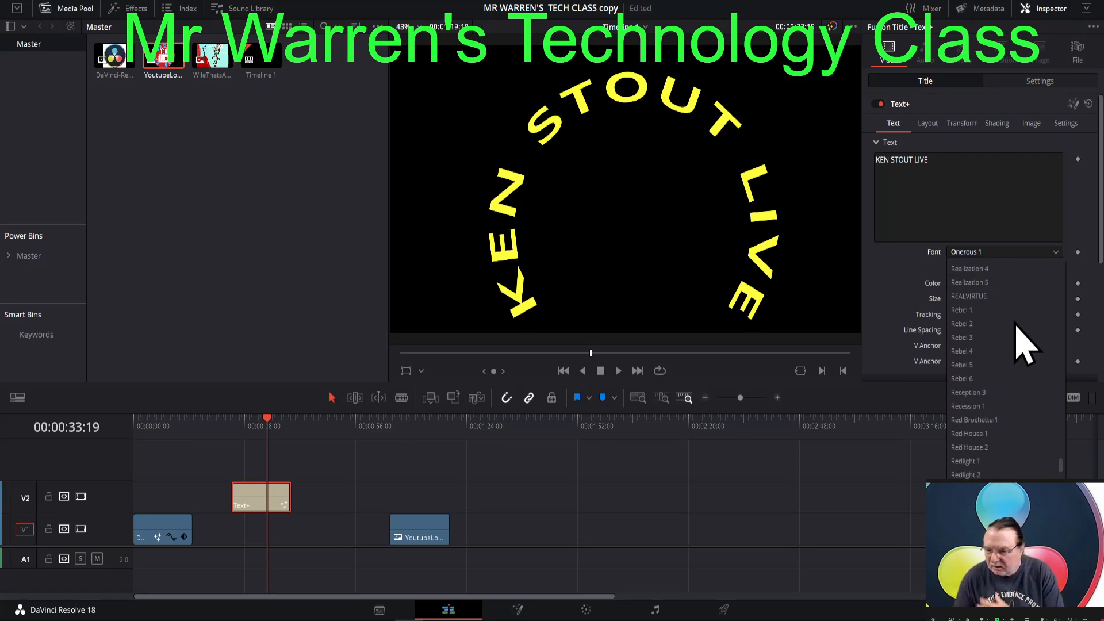
scroll(1016, 323, down, 1)
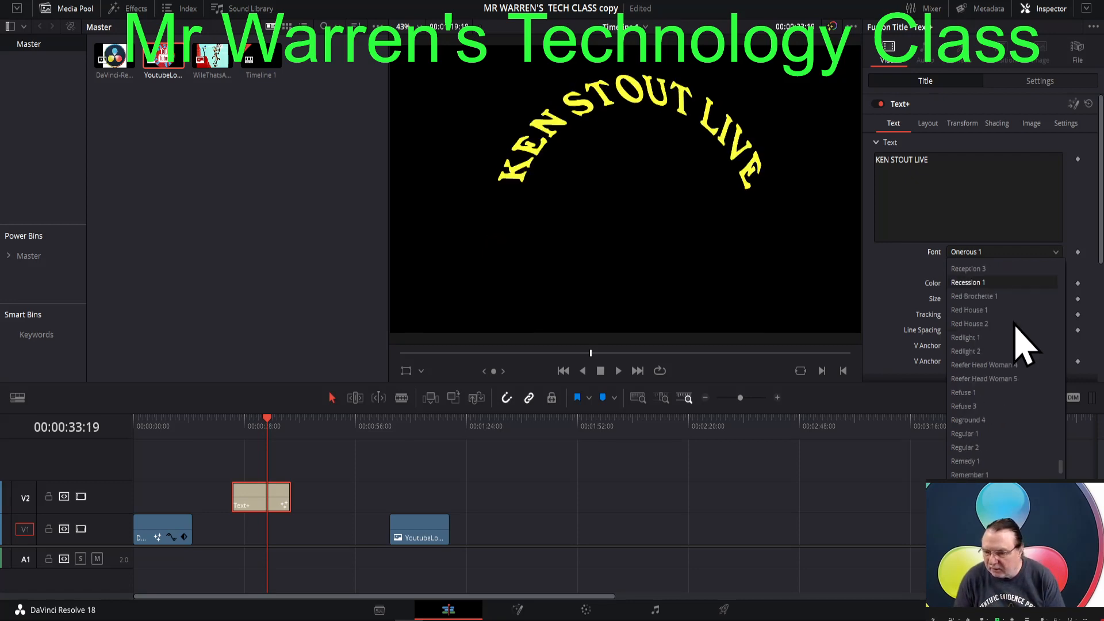
scroll(1025, 345, down, 5)
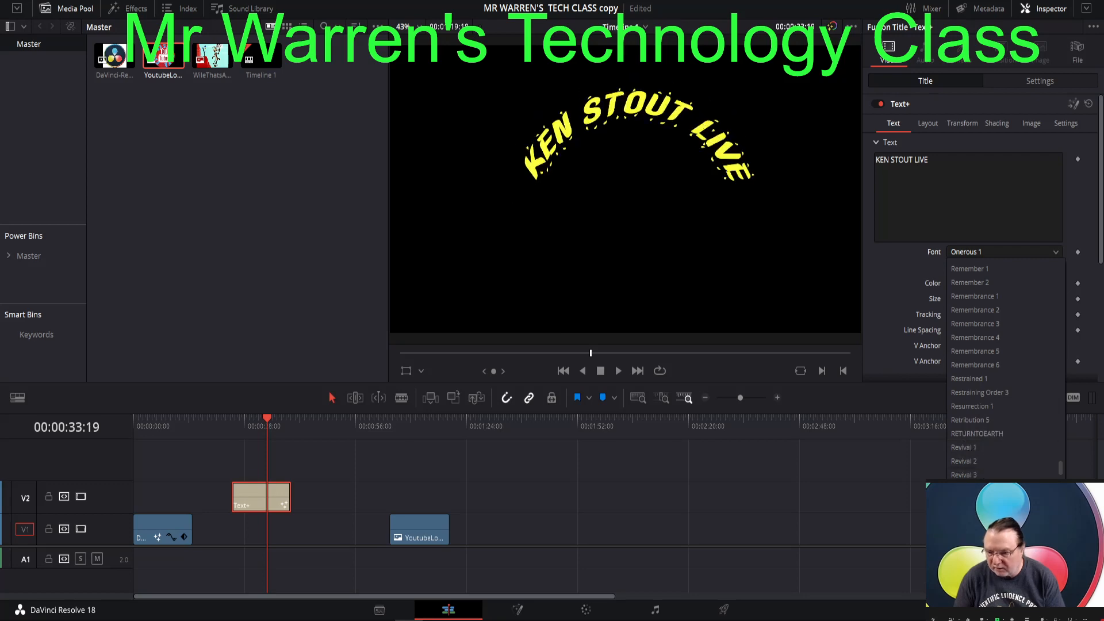
scroll(977, 471, down, 1)
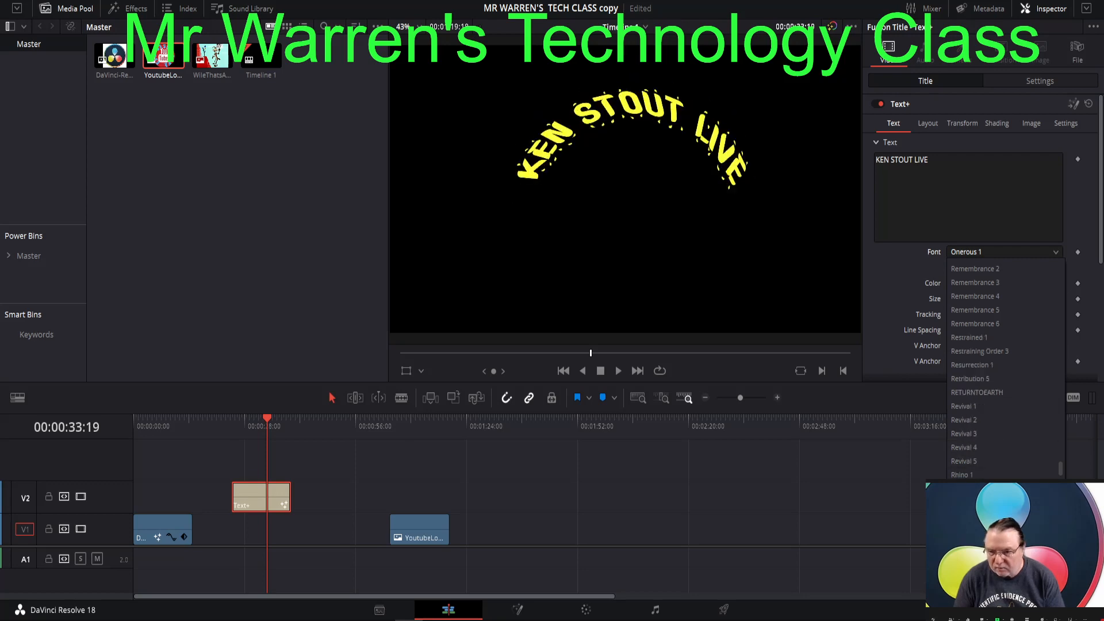
scroll(969, 436, down, 2)
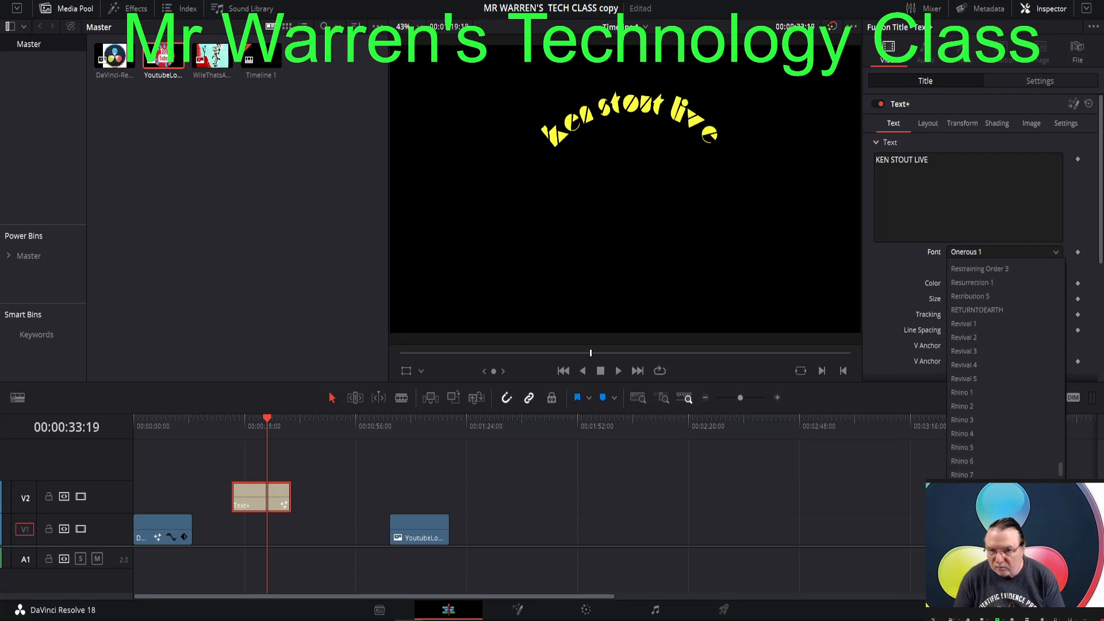
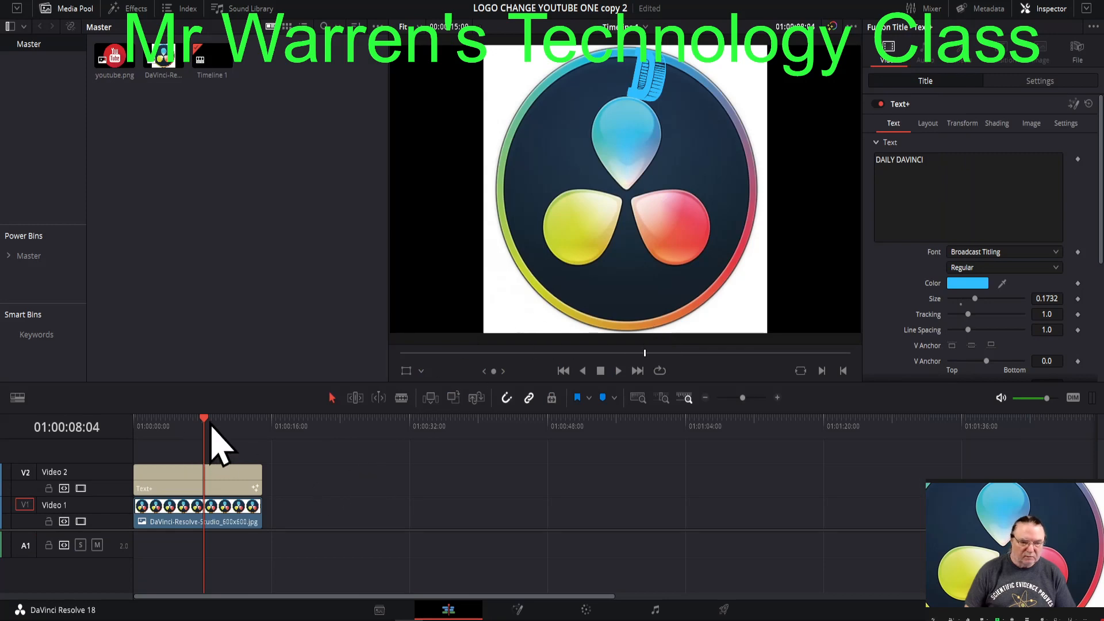
- Play the curved title's animation from the start and examine its font and Write On settings at several frames
drag(207, 424, 151, 434)
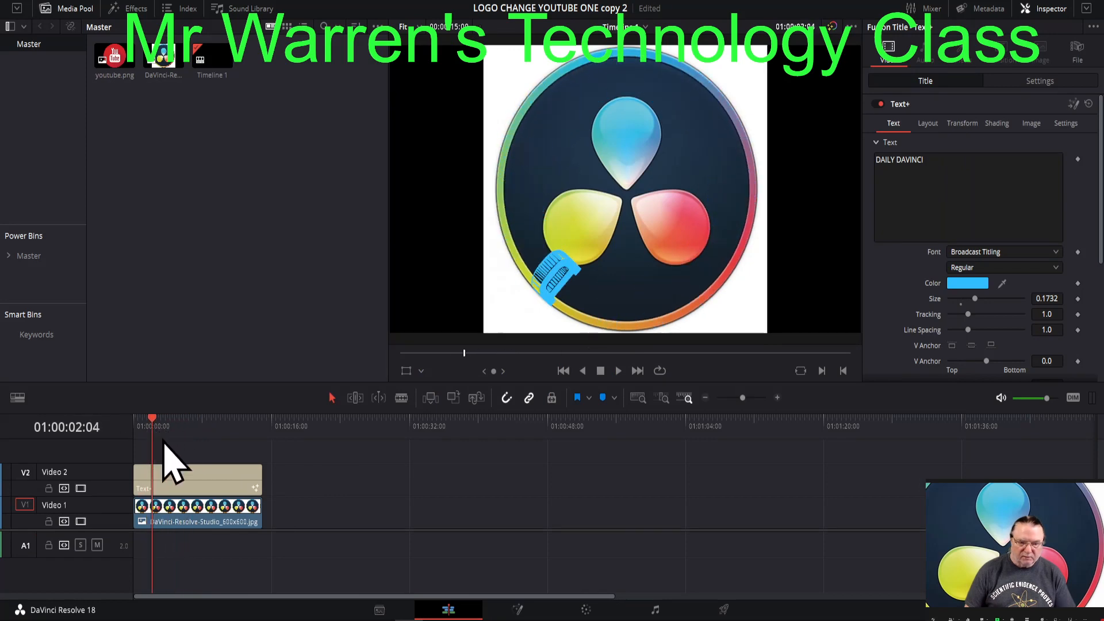
click(184, 484)
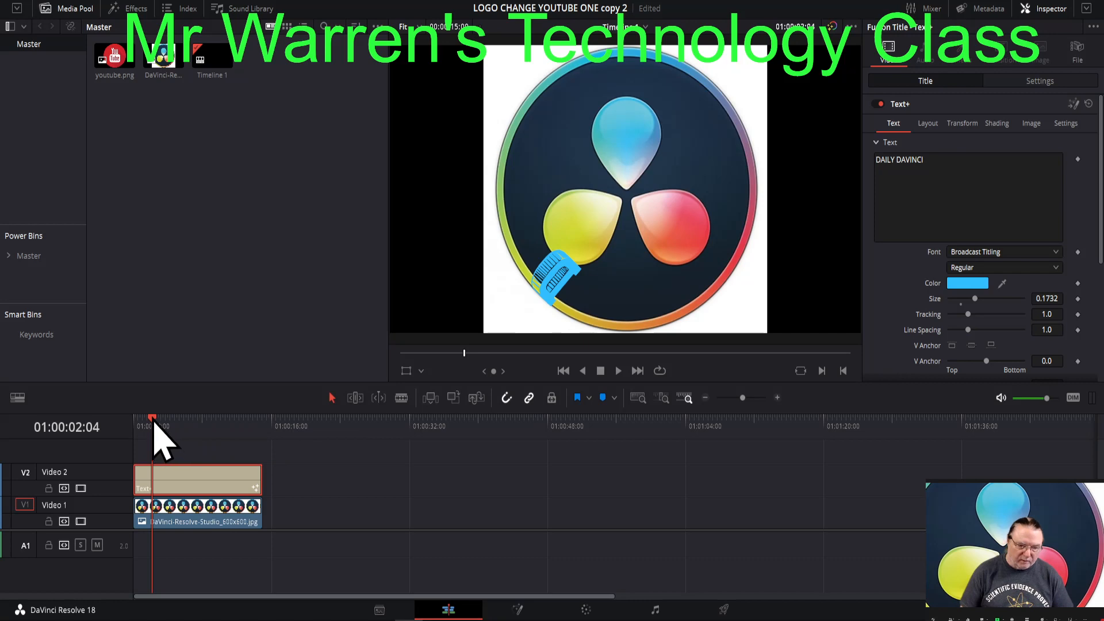
key(Home)
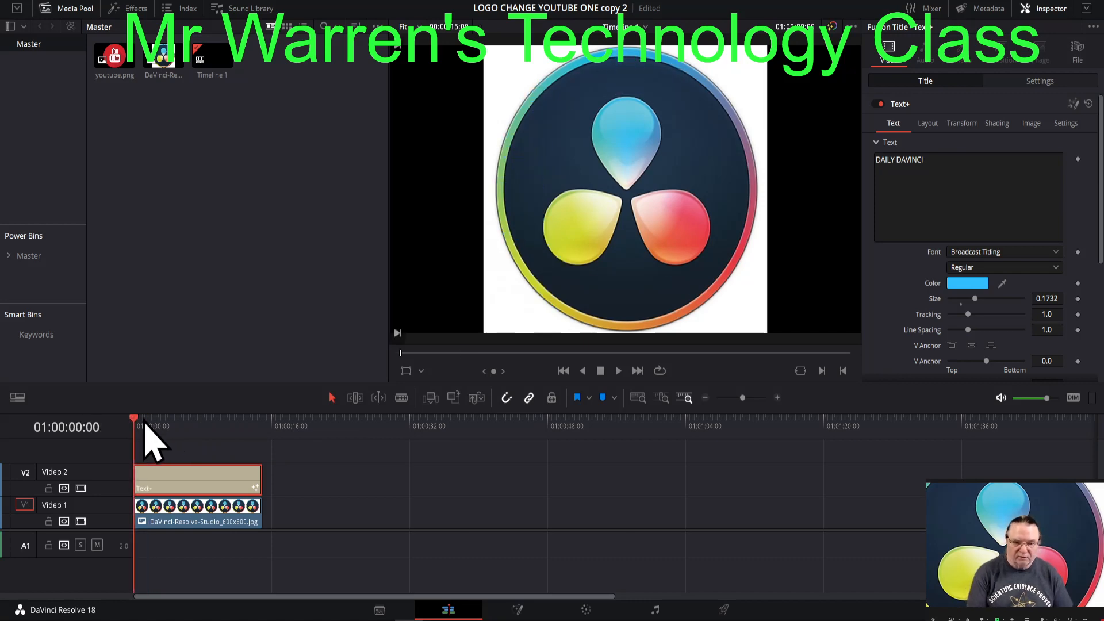
key(space)
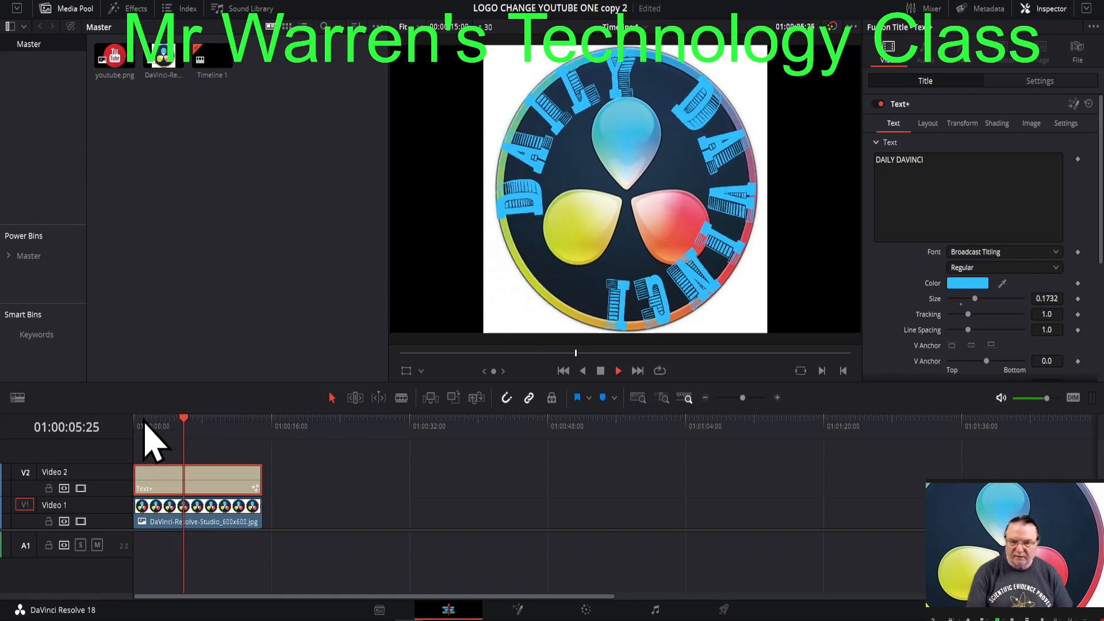
key(space)
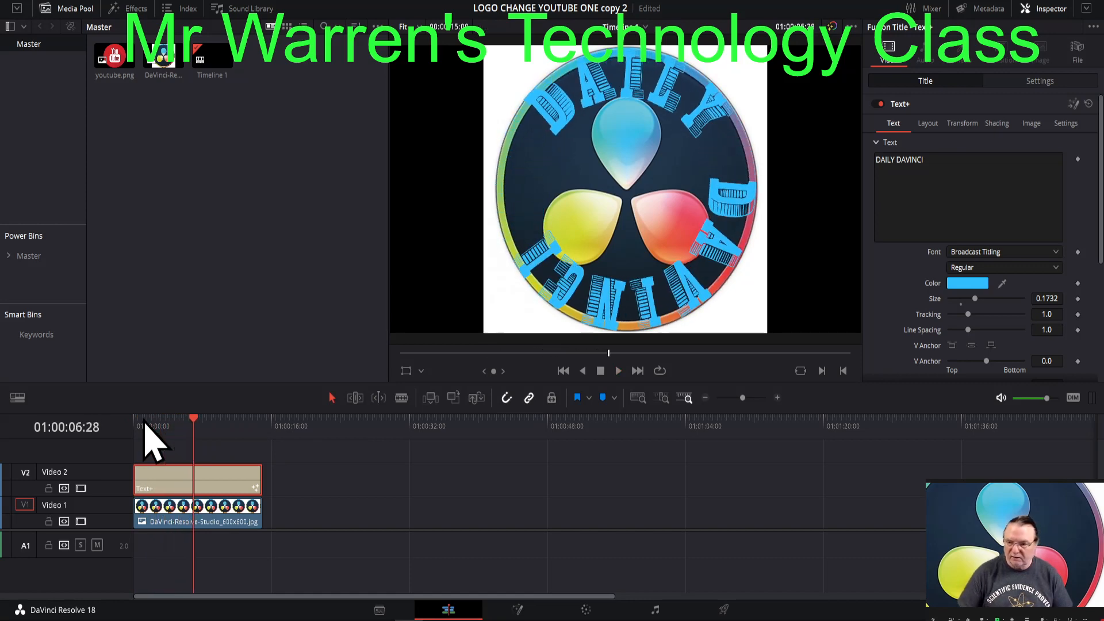
scroll(883, 282, down, 4)
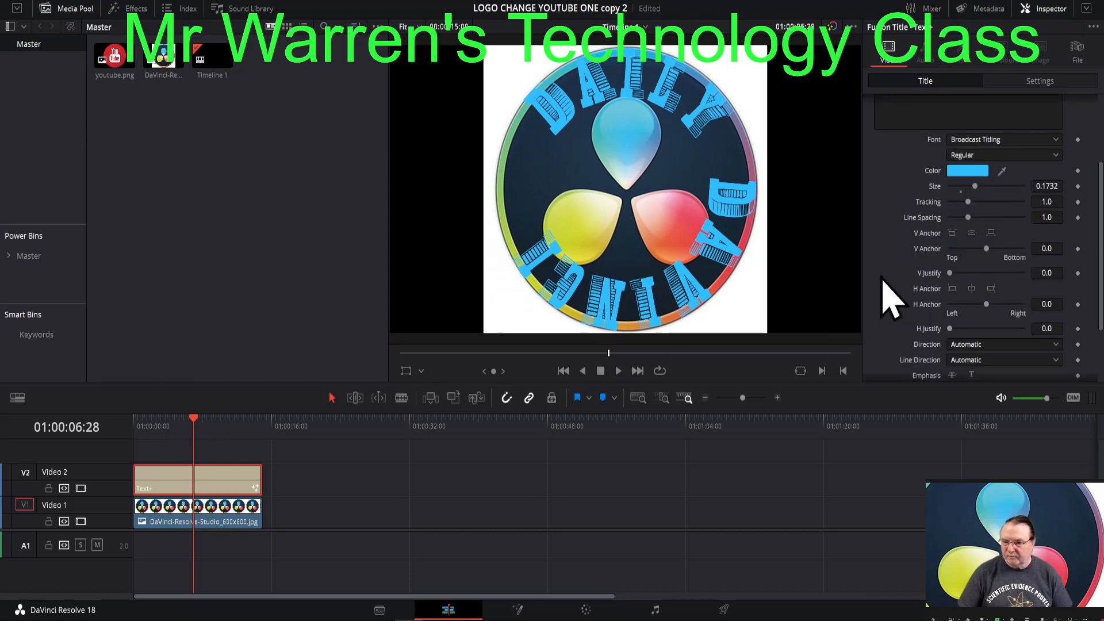
scroll(889, 299, down, 1)
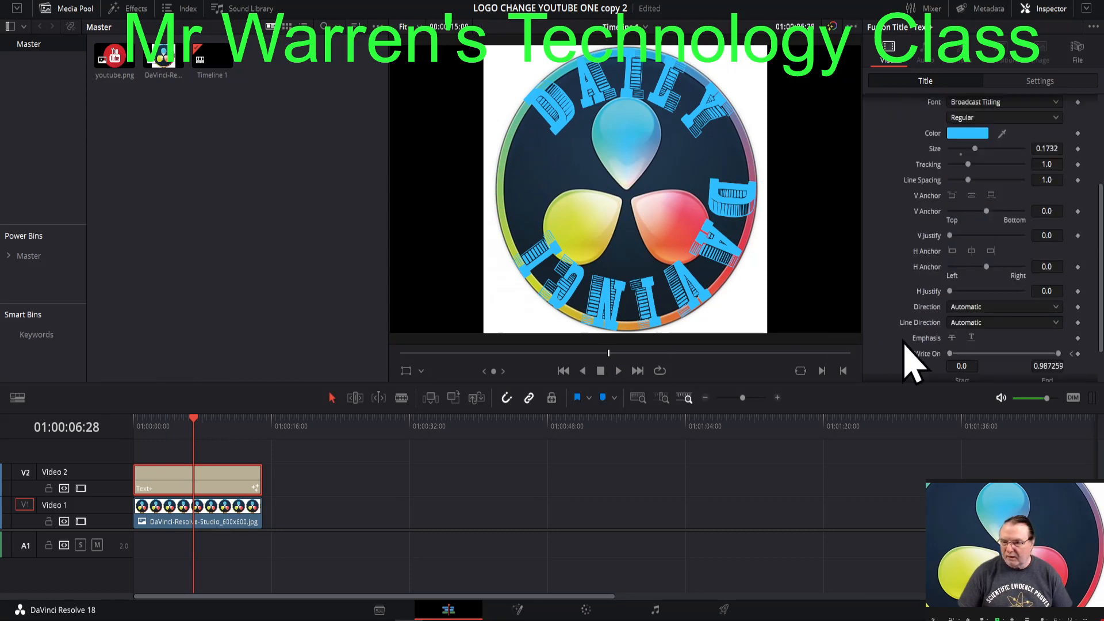
drag(193, 424, 170, 420)
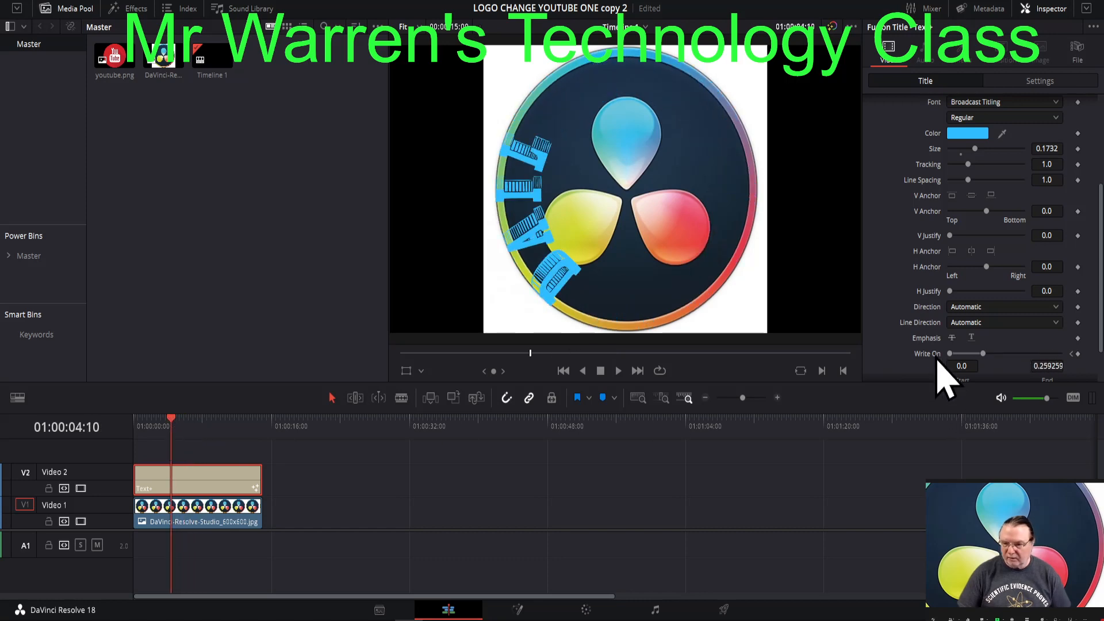
click(166, 418)
mouse_move(167, 420)
mouse_down()
mouse_move(140, 421)
mouse_move(168, 431)
mouse_move(136, 434)
mouse_move(169, 438)
mouse_up()
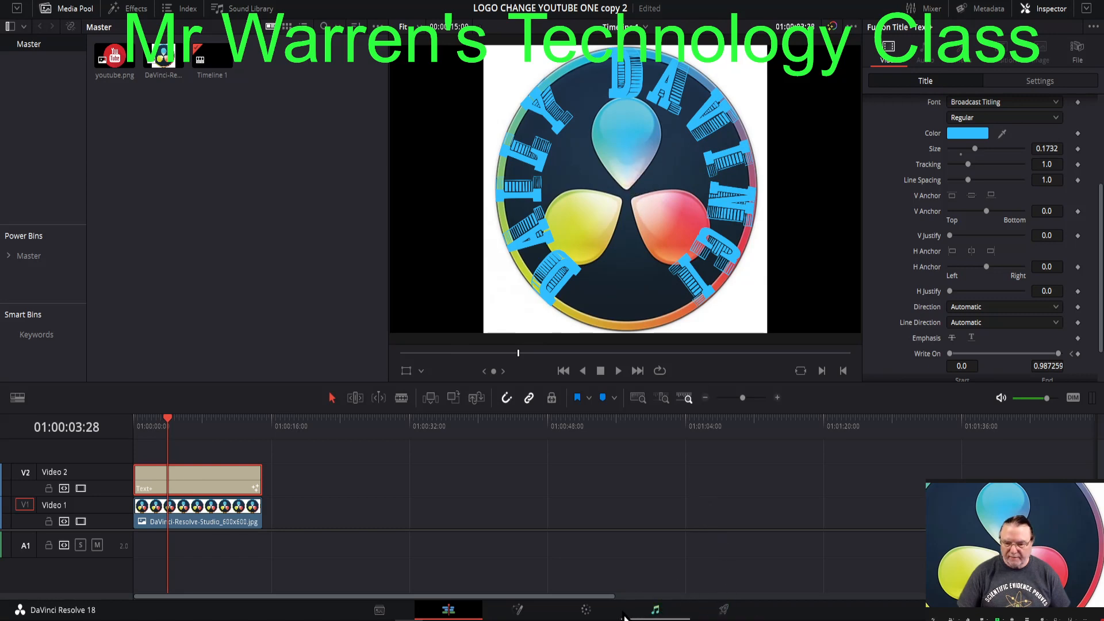
- Grab a still of the logo frame at 01:00:03:28, delete it from the gallery, and return to editing the timeline
click(592, 612)
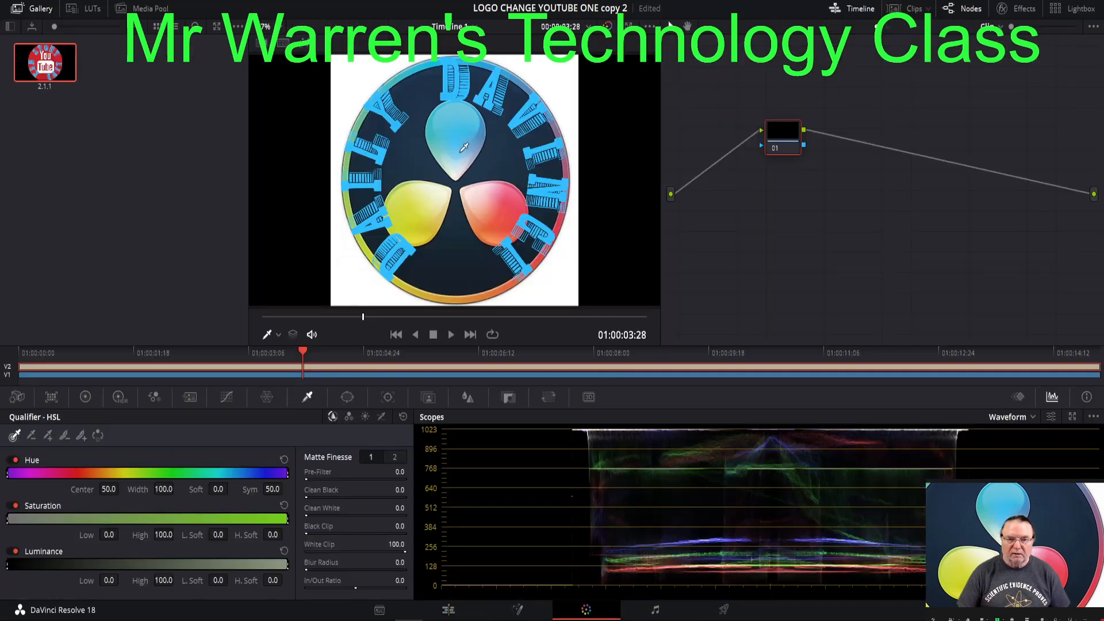
right_click(449, 140)
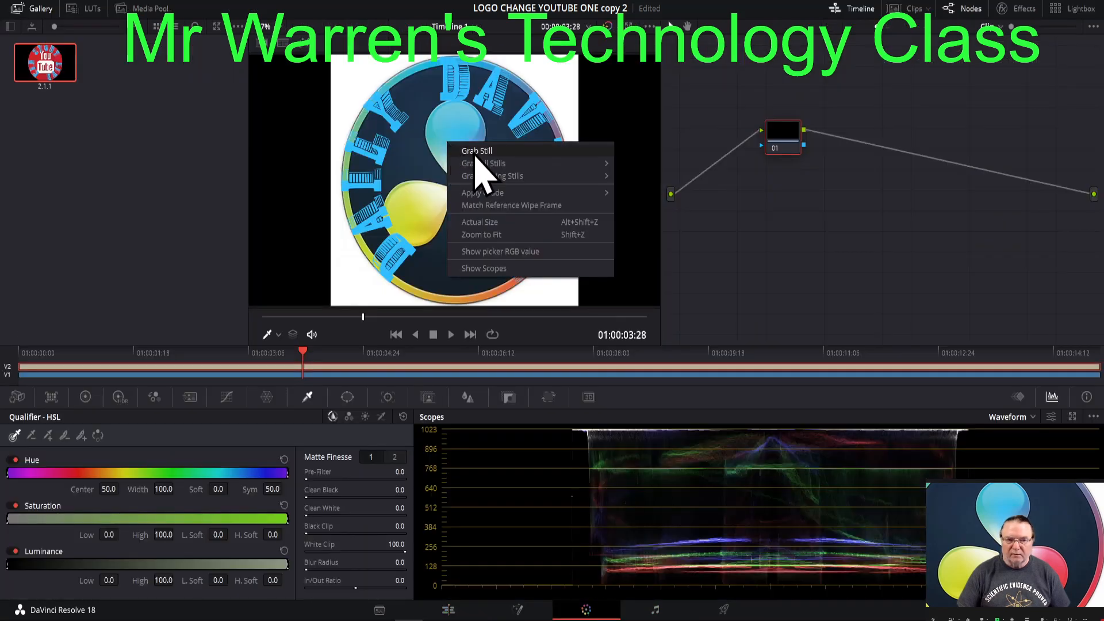
click(475, 152)
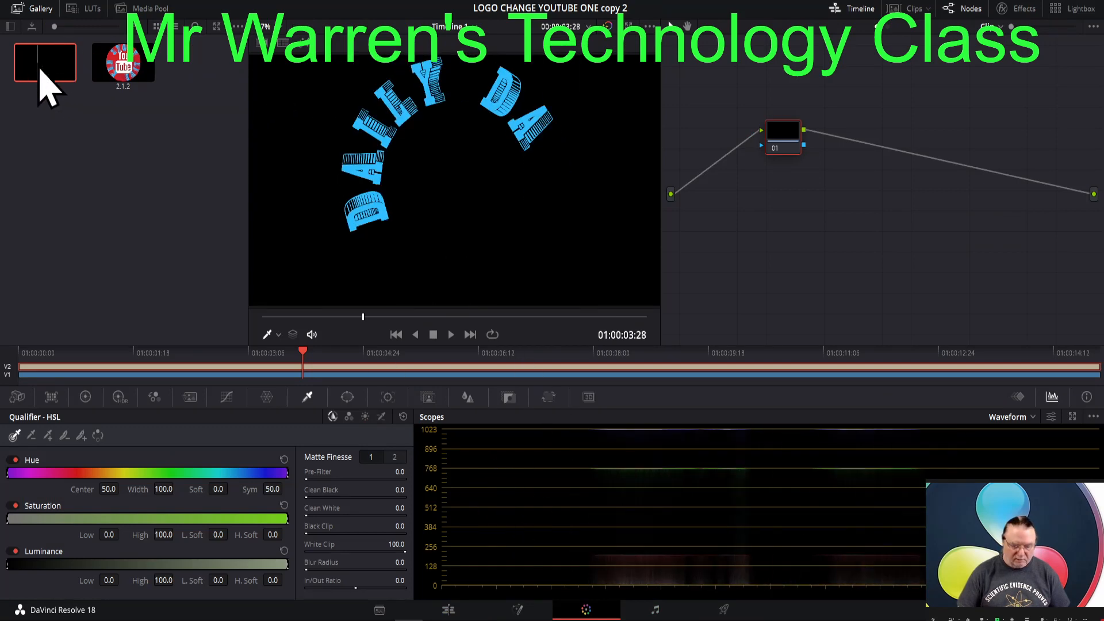
key(Delete)
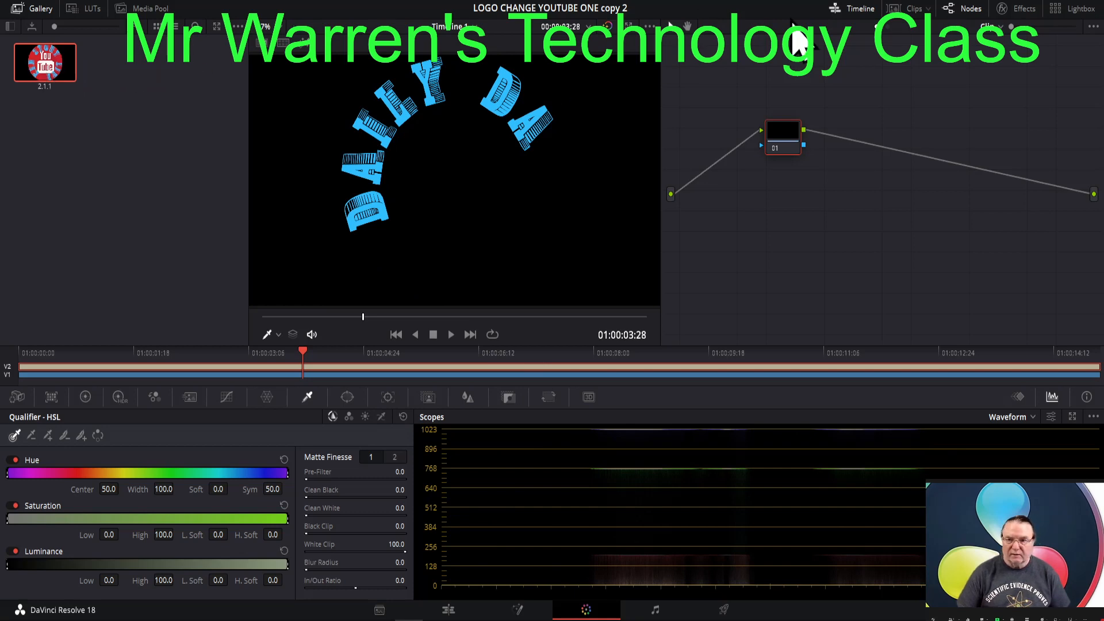
click(450, 613)
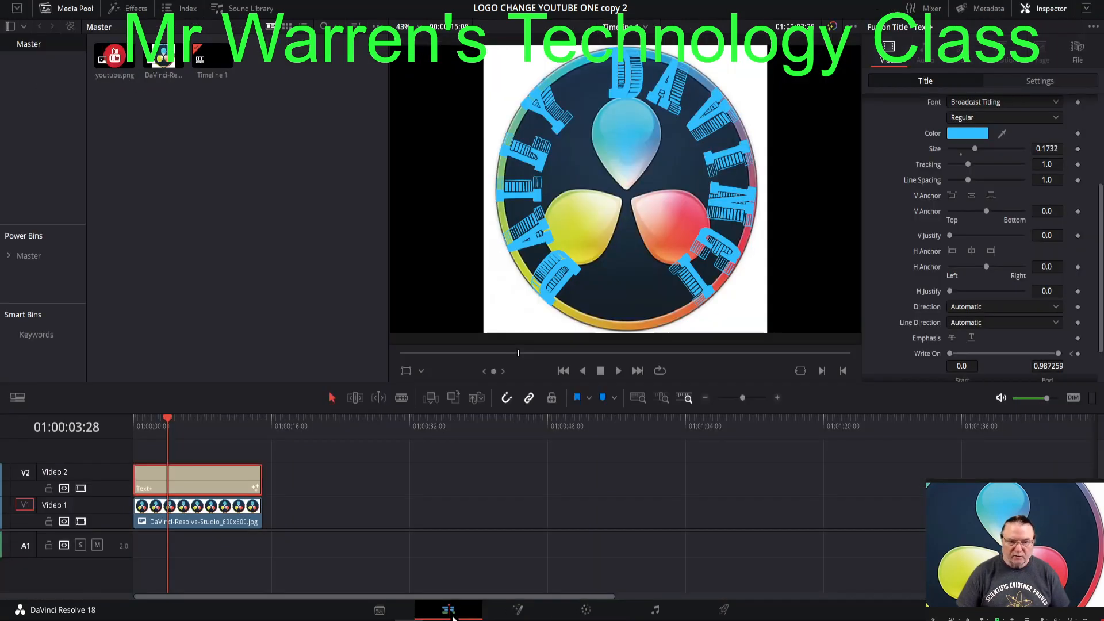
- Open the project MR WARREN'S TECH CLASS copy from the local project library
click(75, 2)
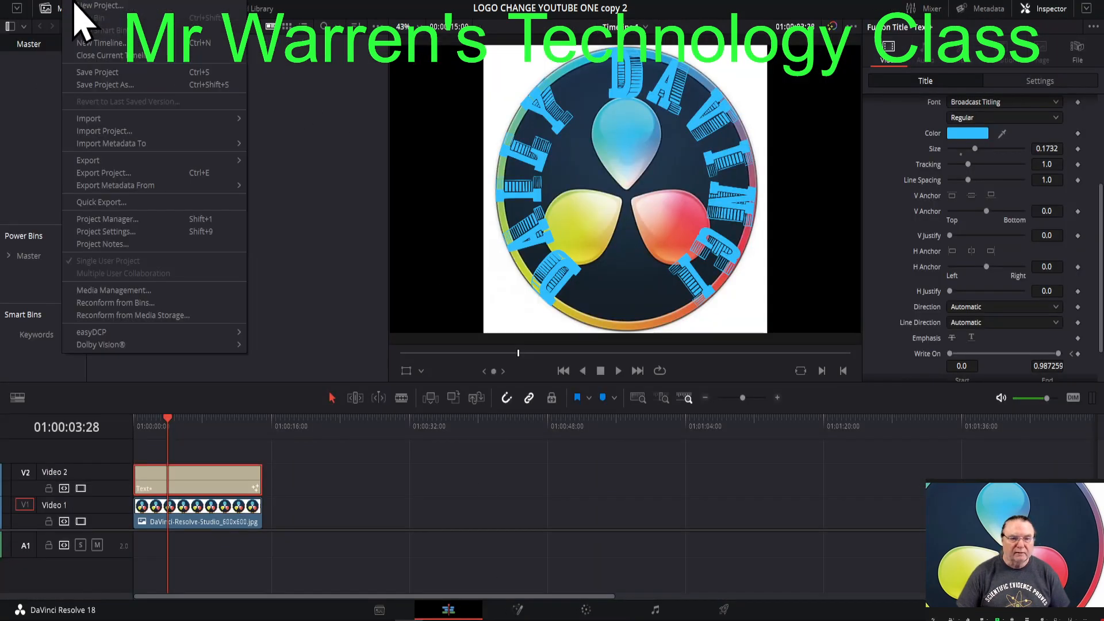
click(103, 219)
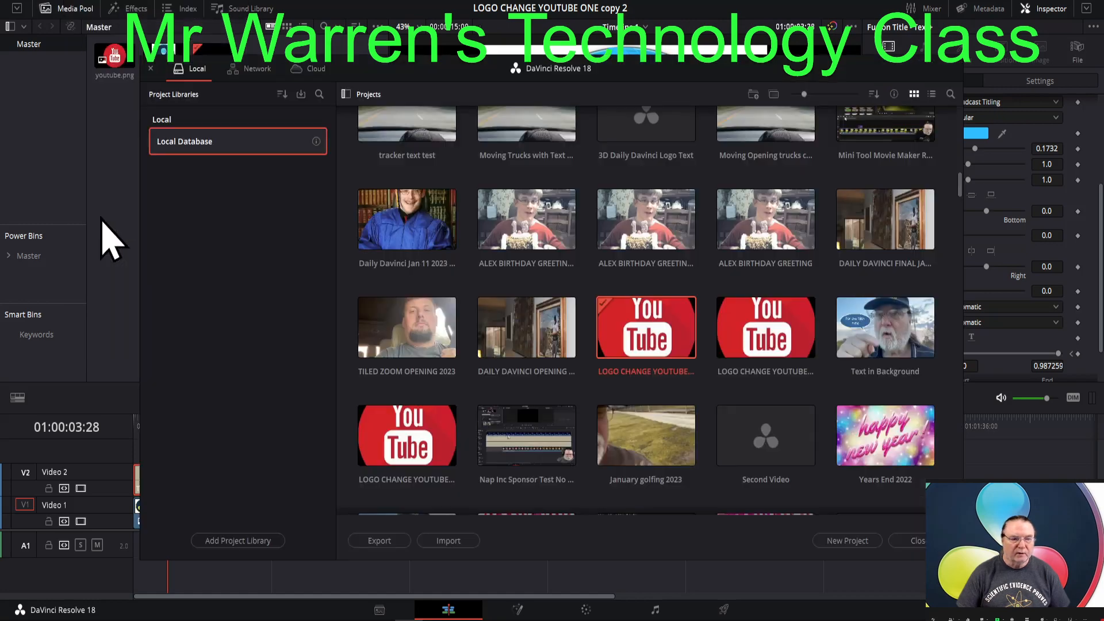
scroll(475, 258, down, 15)
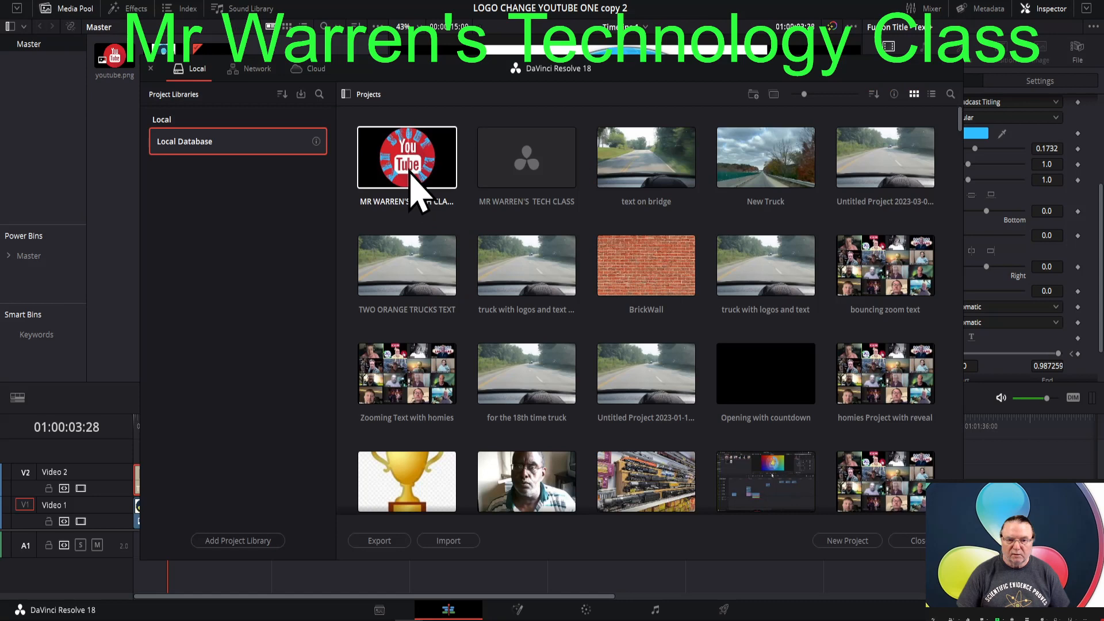
double_click(406, 164)
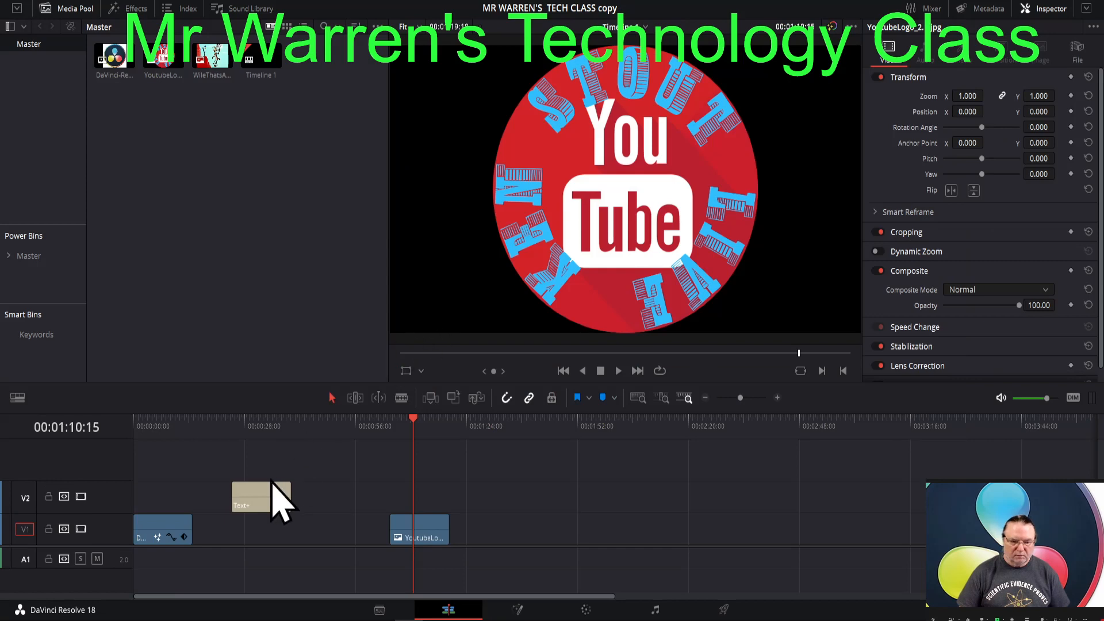
- Set the Text+ title's font to Broadcast Titling and, with the playhead over it at 00:00:33:22, enlarge its size to 0.1496
click(261, 495)
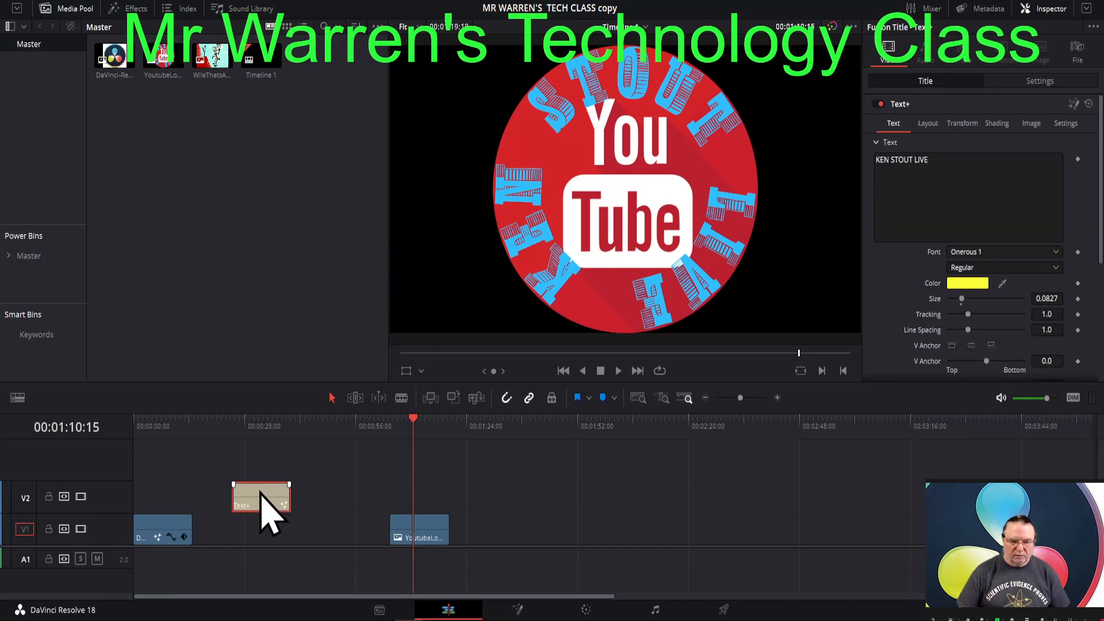
click(1060, 256)
key(b)
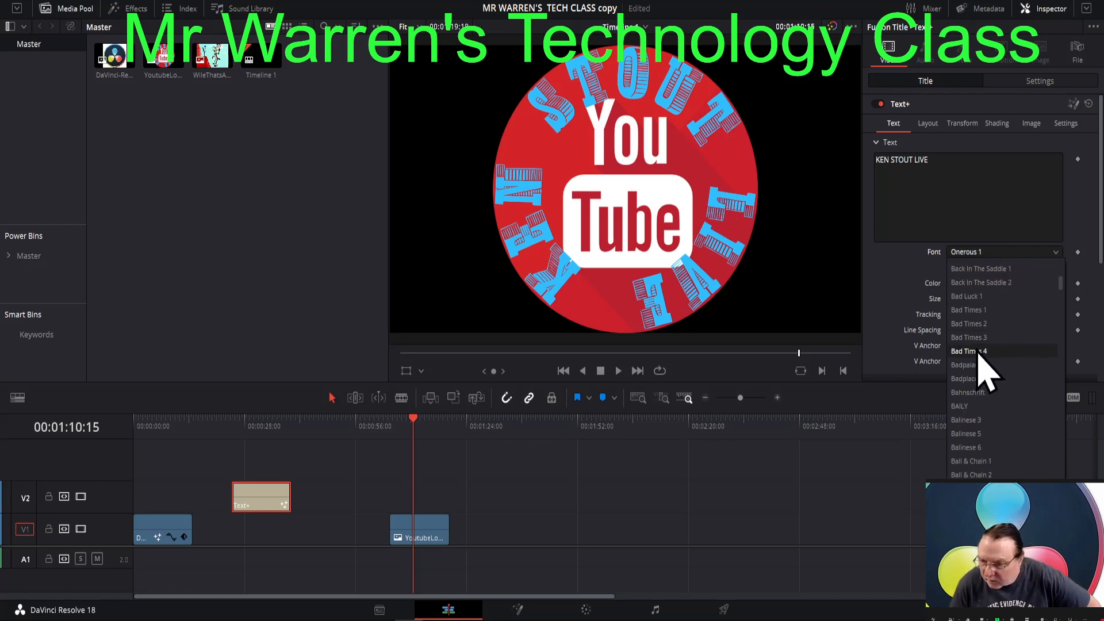
scroll(985, 371, down, 5)
scroll(986, 359, down, 6)
scroll(988, 359, down, 6)
scroll(987, 359, down, 6)
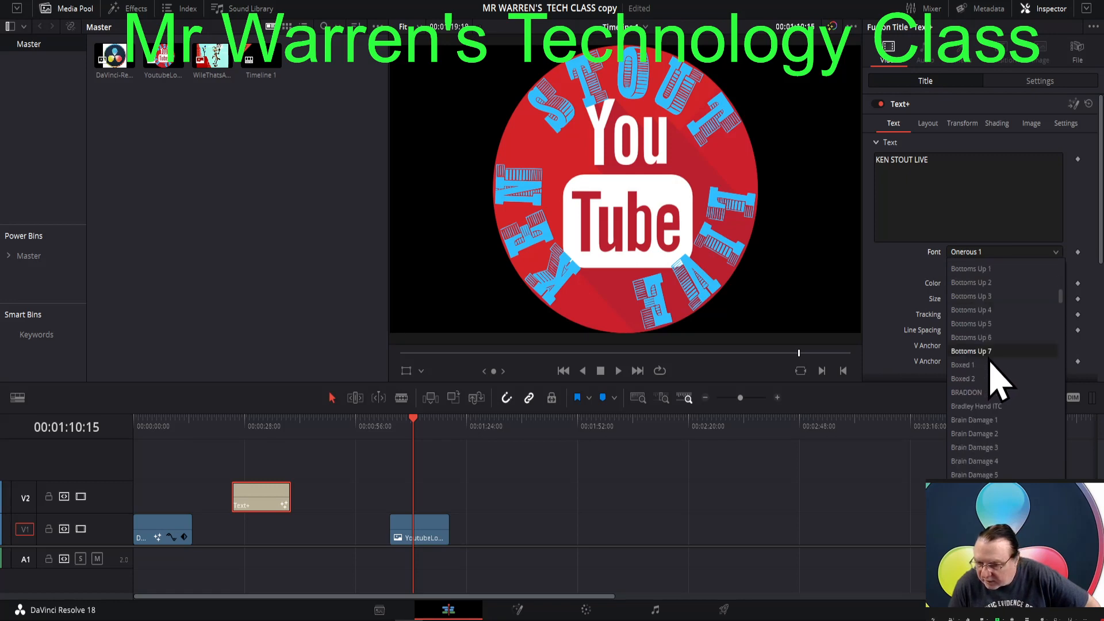
scroll(992, 380, down, 3)
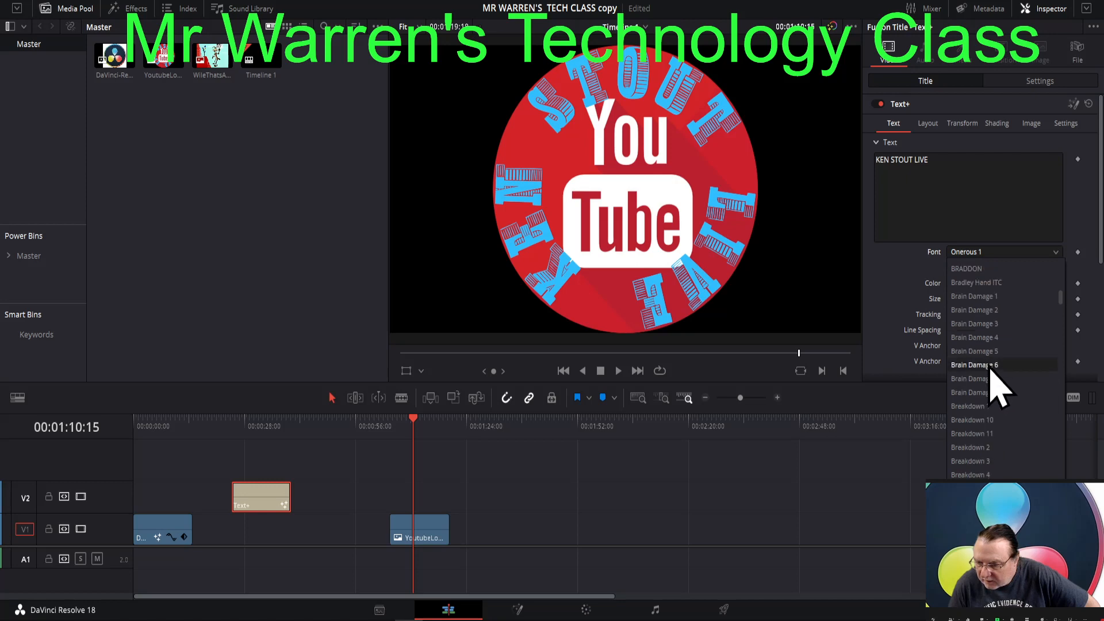
scroll(990, 371, down, 4)
scroll(994, 370, down, 3)
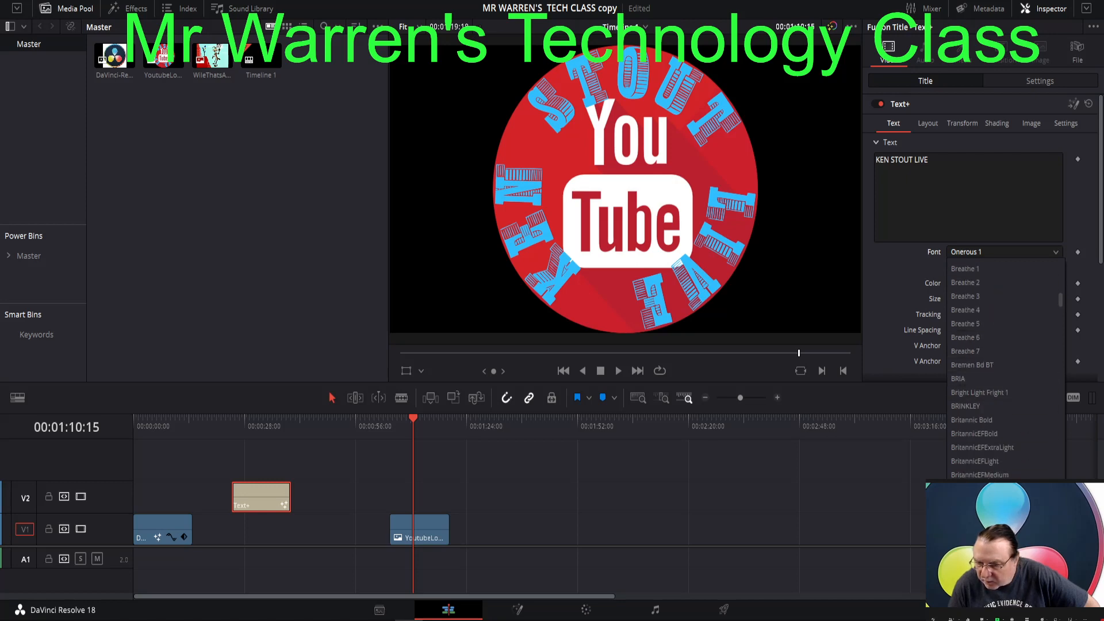
click(986, 517)
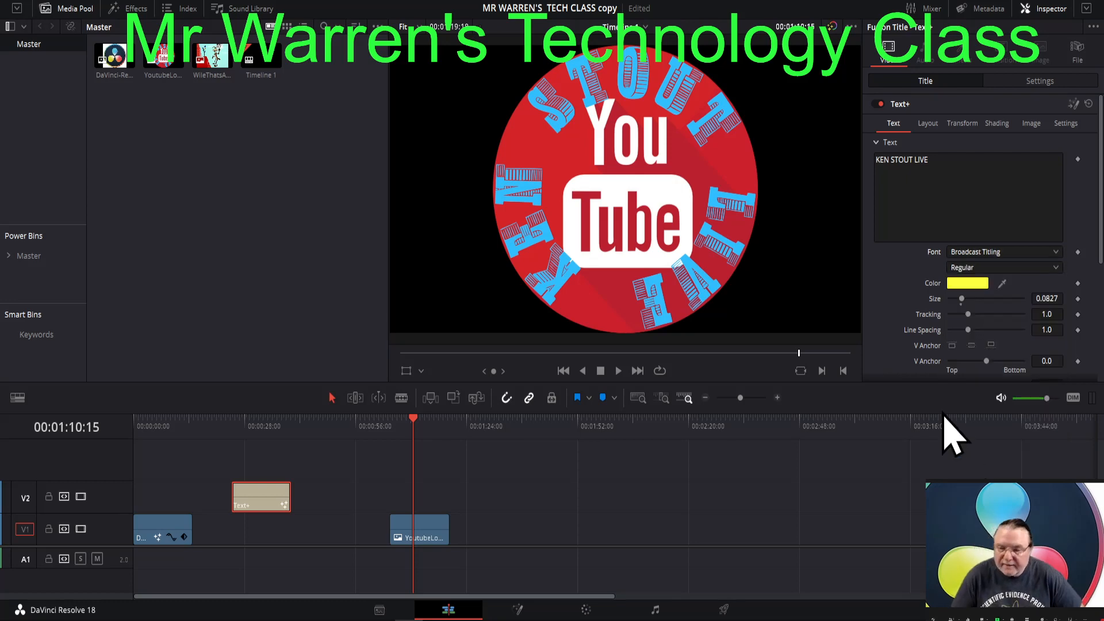
click(268, 423)
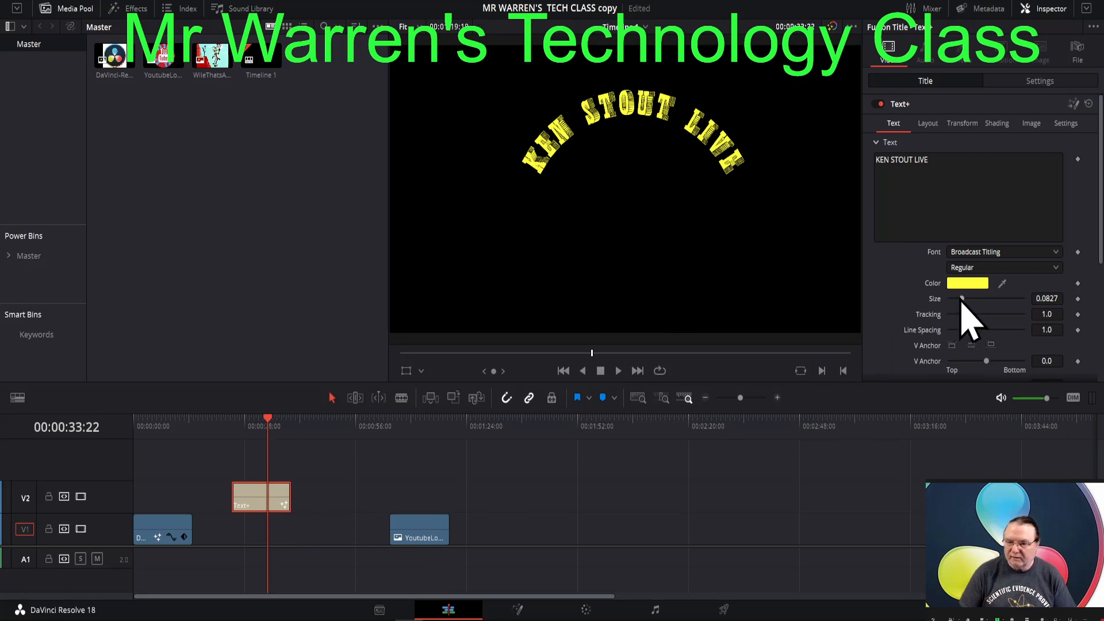
drag(962, 299, 971, 299)
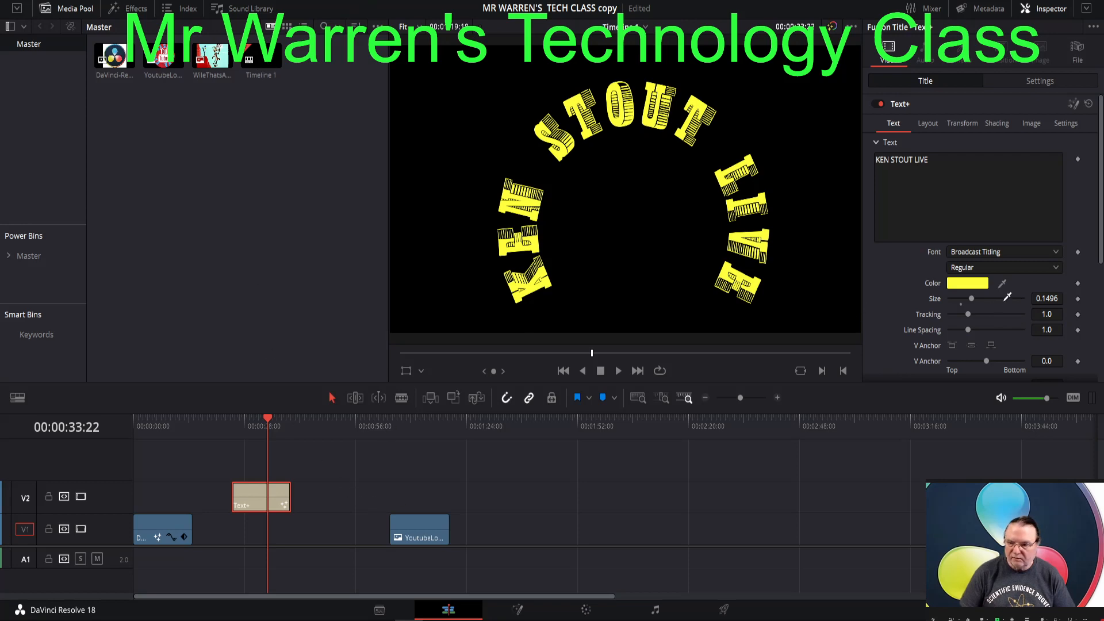
- Try to sample the YouTube logo's light blue lettering at 00:01:08:15 as the color of the Text+ title
click(426, 532)
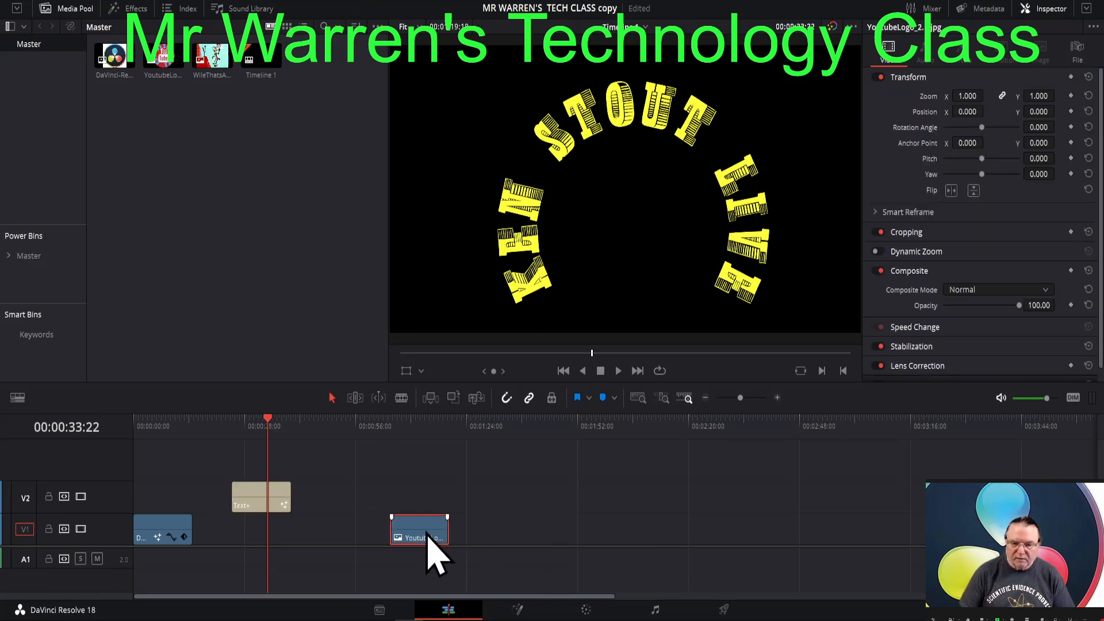
click(406, 430)
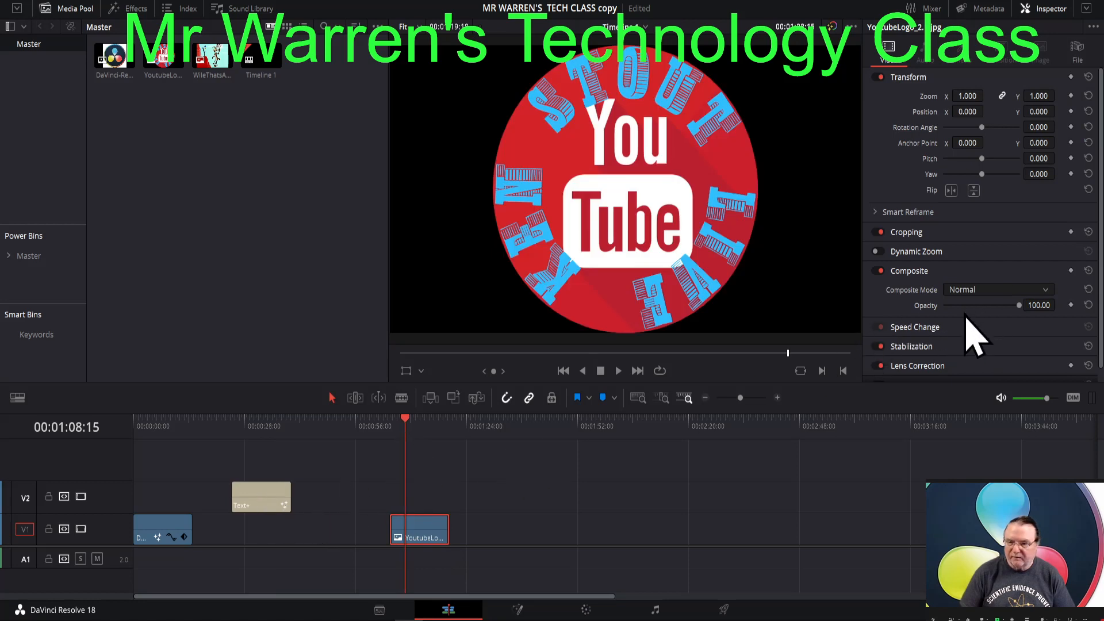
click(271, 504)
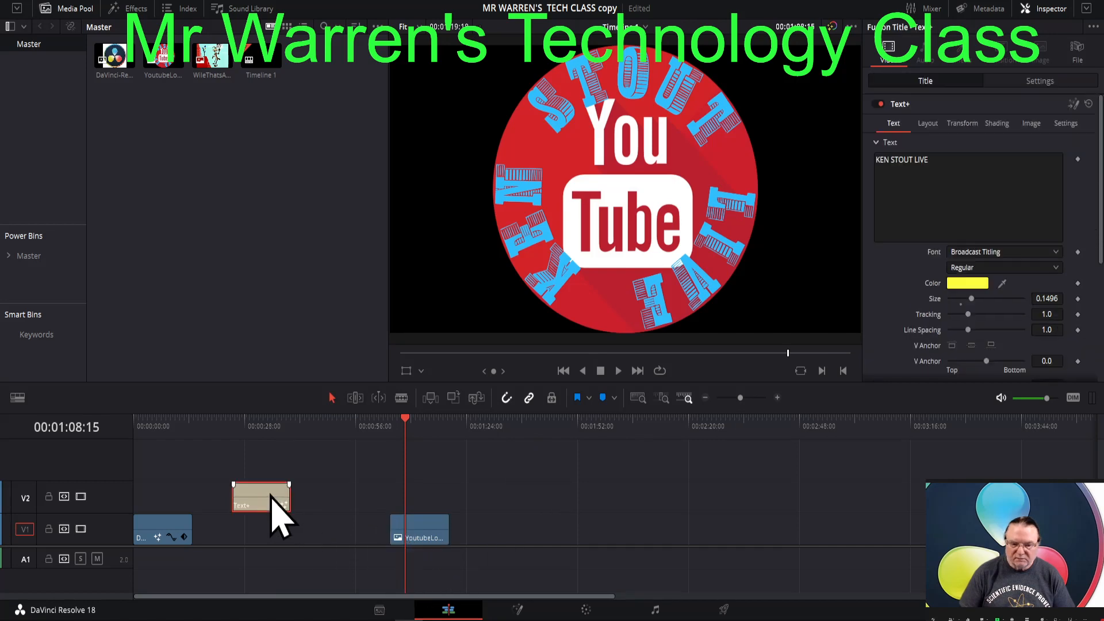
drag(1004, 285, 749, 200)
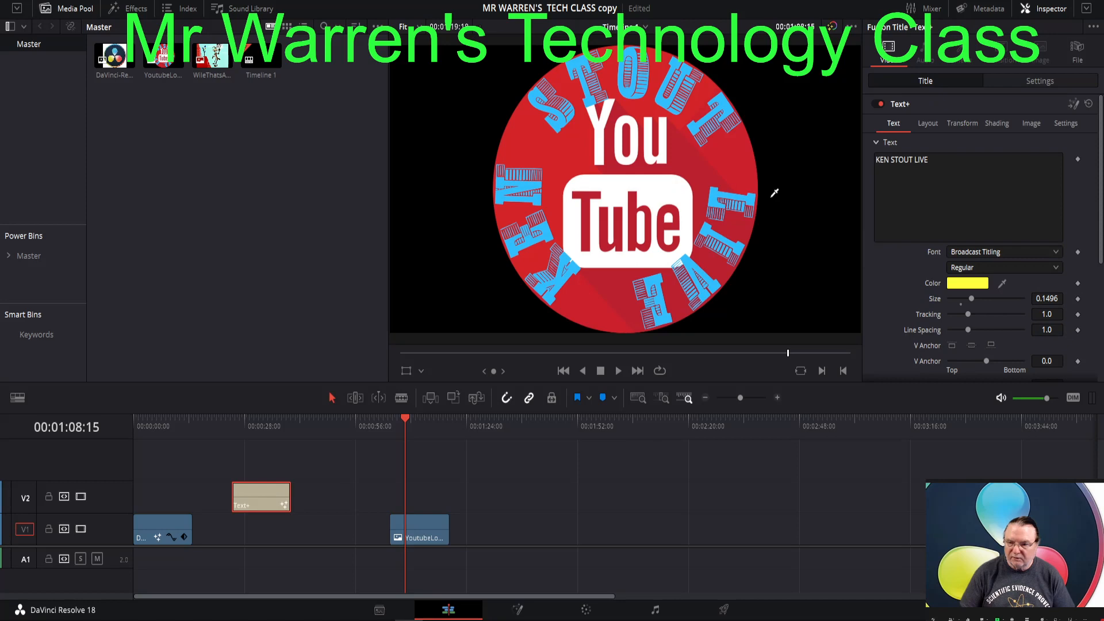
- Move the YouTube logo clip directly beneath the Text+ title on V1 and place the playhead over both at 00:00:30:07
drag(419, 535, 264, 530)
click(254, 425)
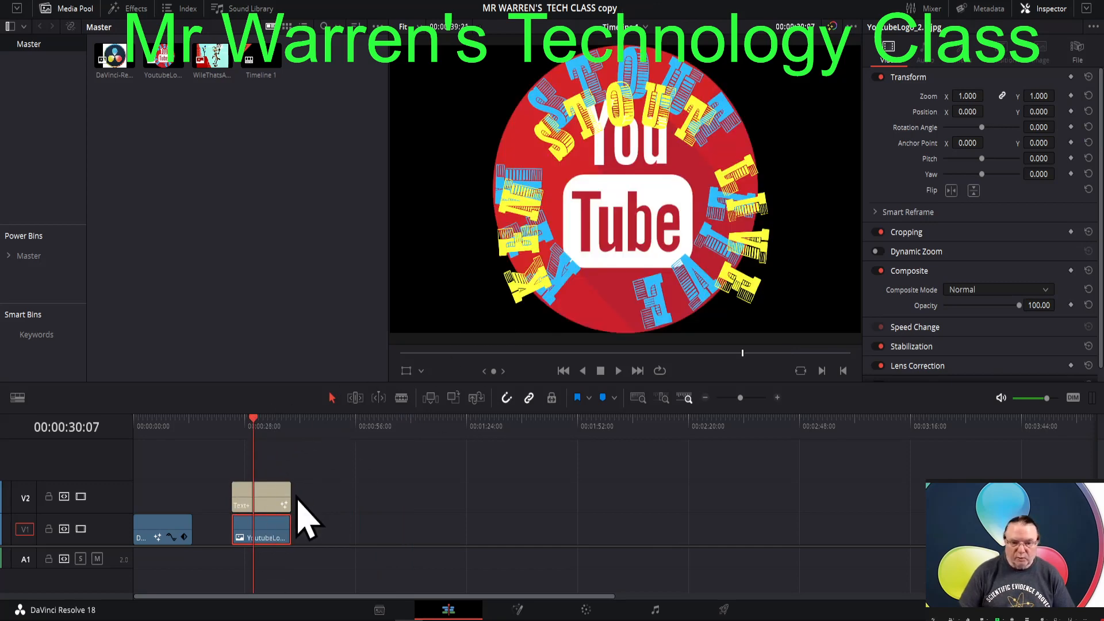
- Set the Text+ title's layout center to X 0.515 and Y 0.484 over the logo, and return to its text settings
click(262, 499)
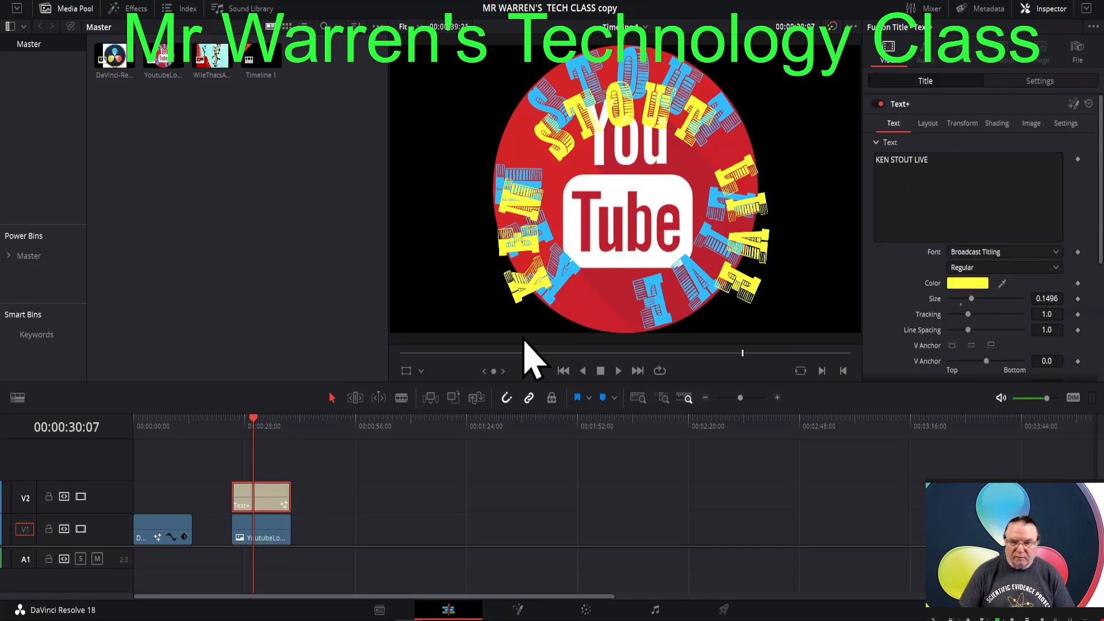
click(928, 124)
drag(978, 174, 981, 174)
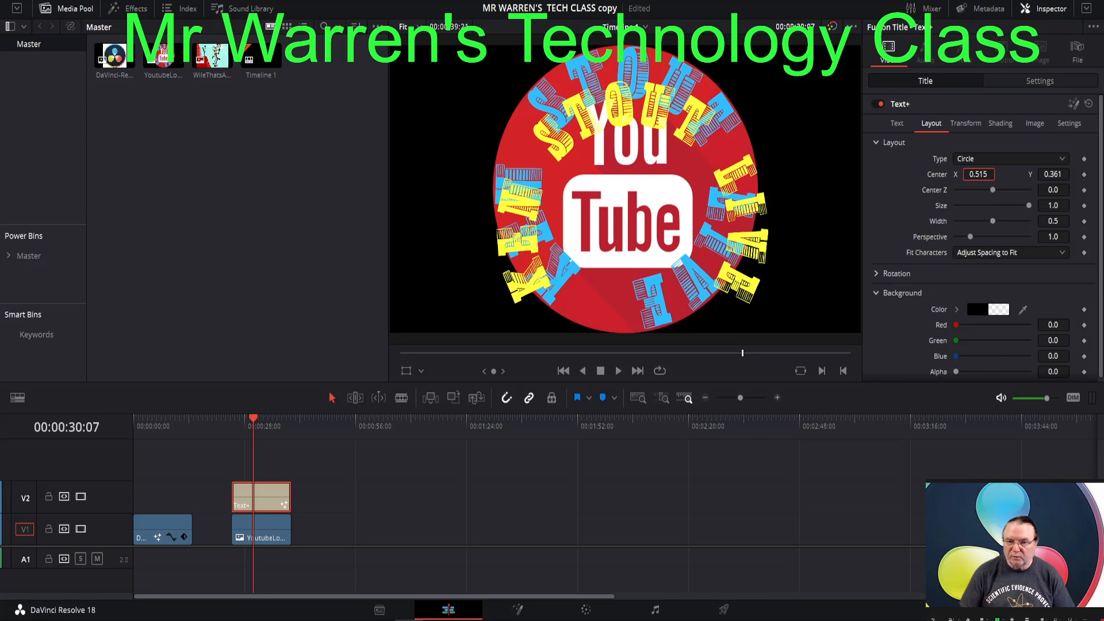
drag(1052, 174, 1088, 174)
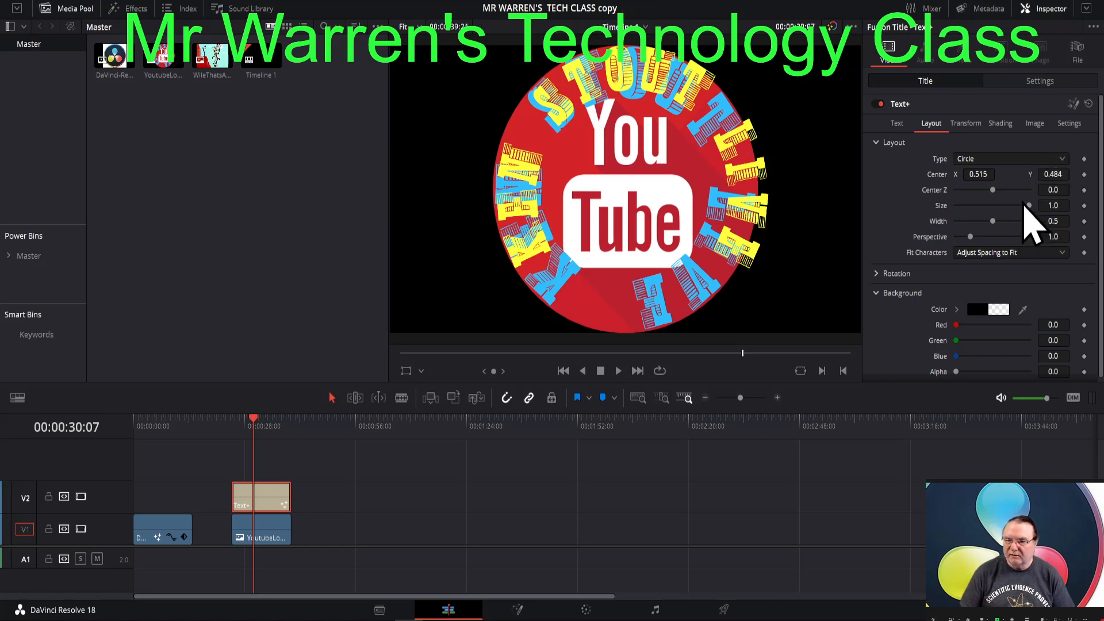
click(896, 124)
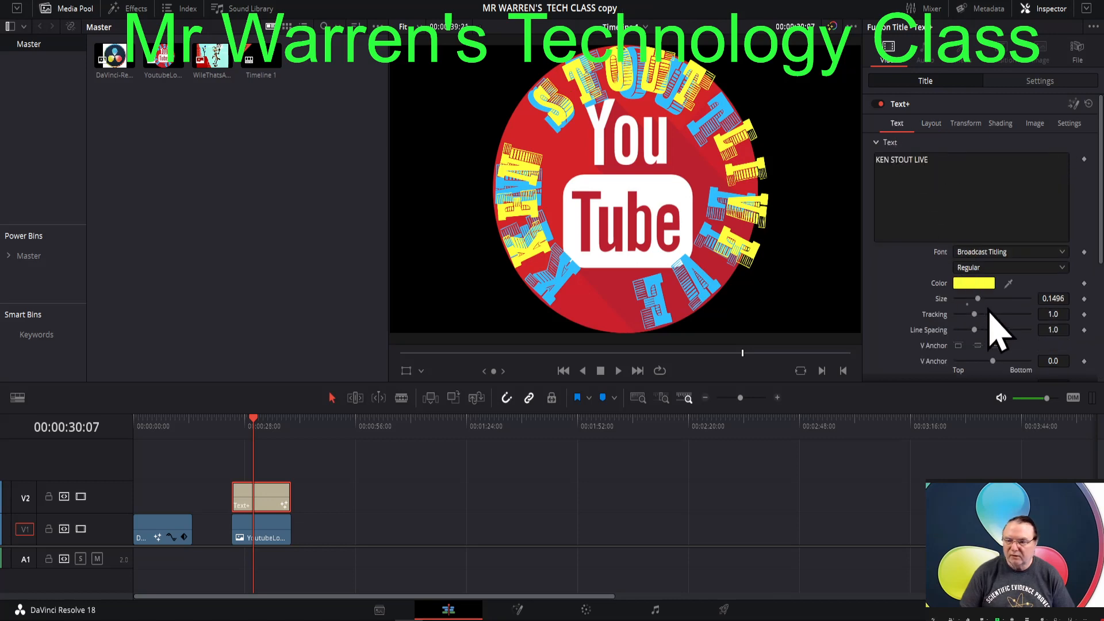
- Set the Text+ title's text size to 0.189, with its layout center at X 0.5, Y 0.493 and layout size at 0.921
drag(982, 304, 987, 307)
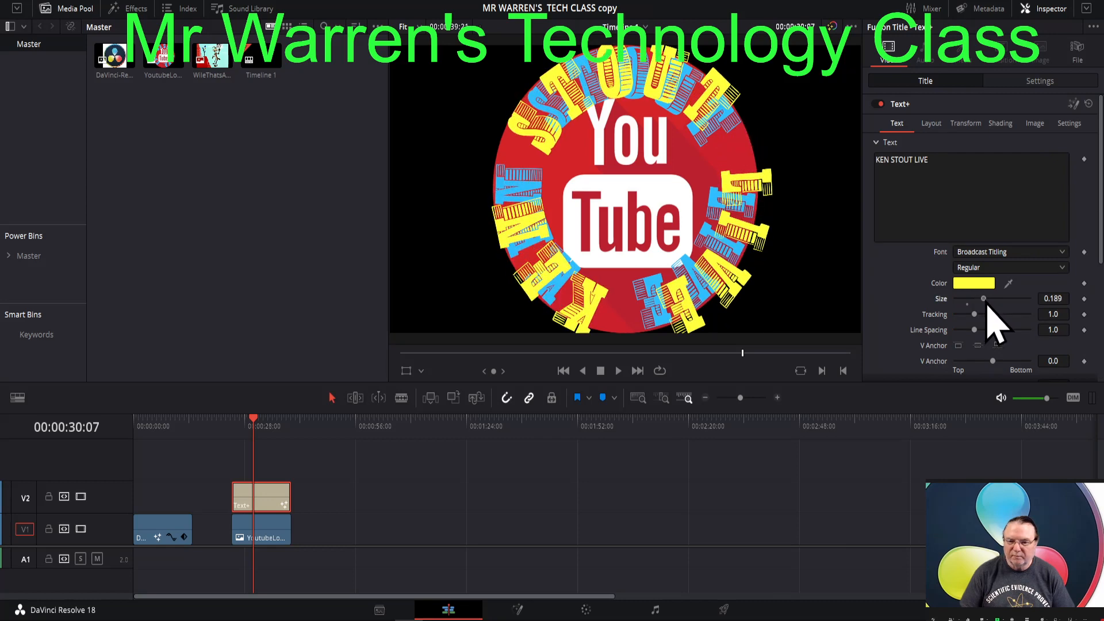
click(936, 131)
drag(1046, 174, 1052, 173)
drag(985, 173, 978, 174)
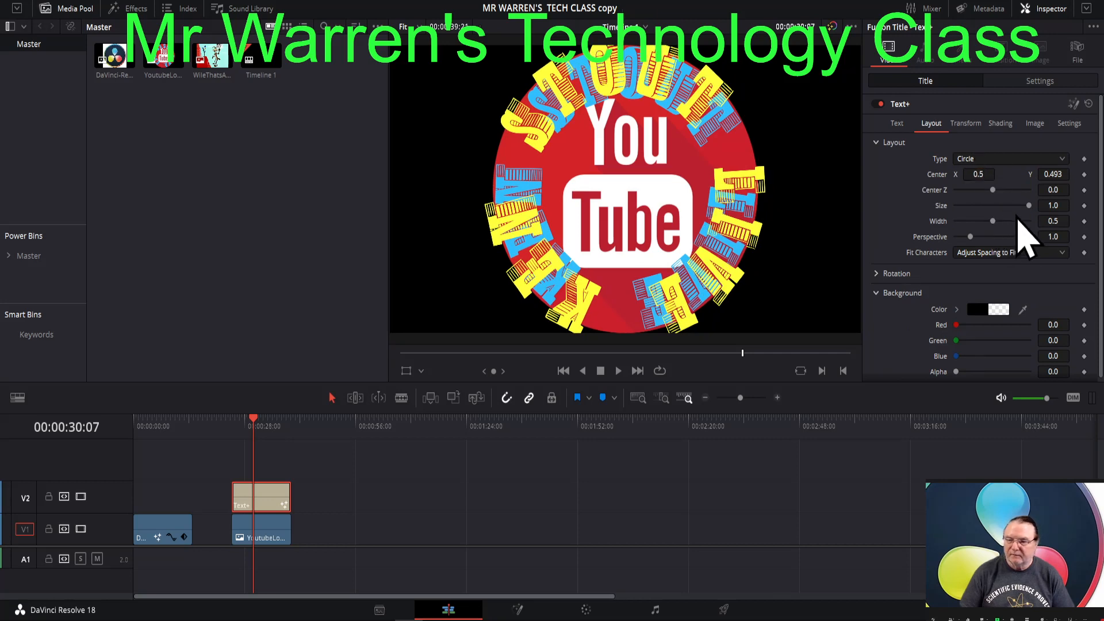
drag(1033, 209, 1028, 208)
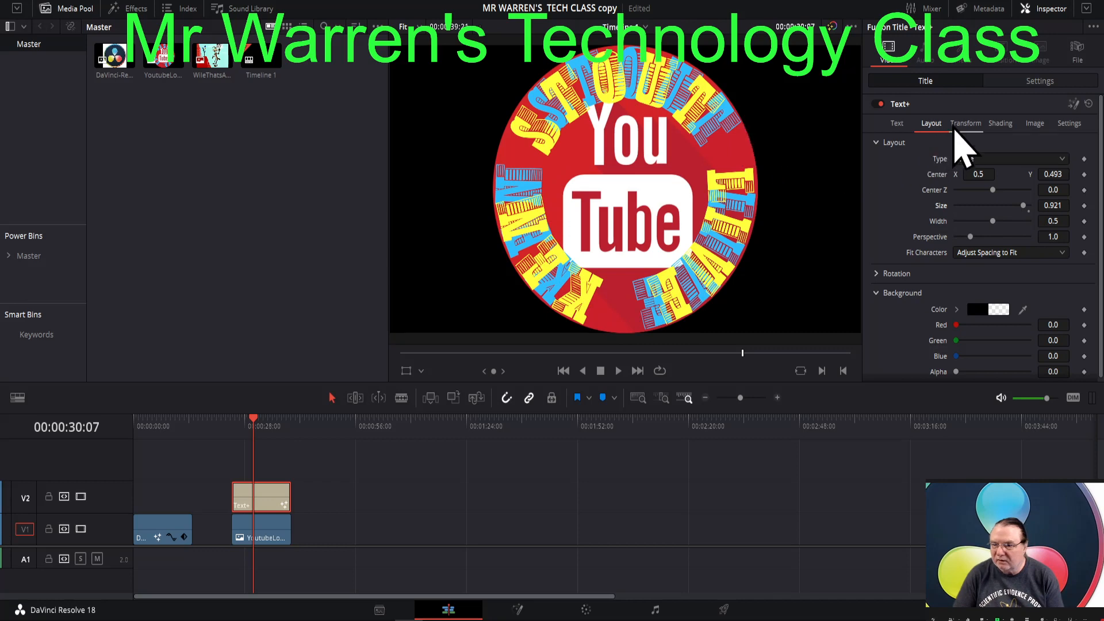
- Rotate the title's characters to X 10.4 and Y 28.7, and widen the character spacing to 1.071
click(963, 126)
click(879, 228)
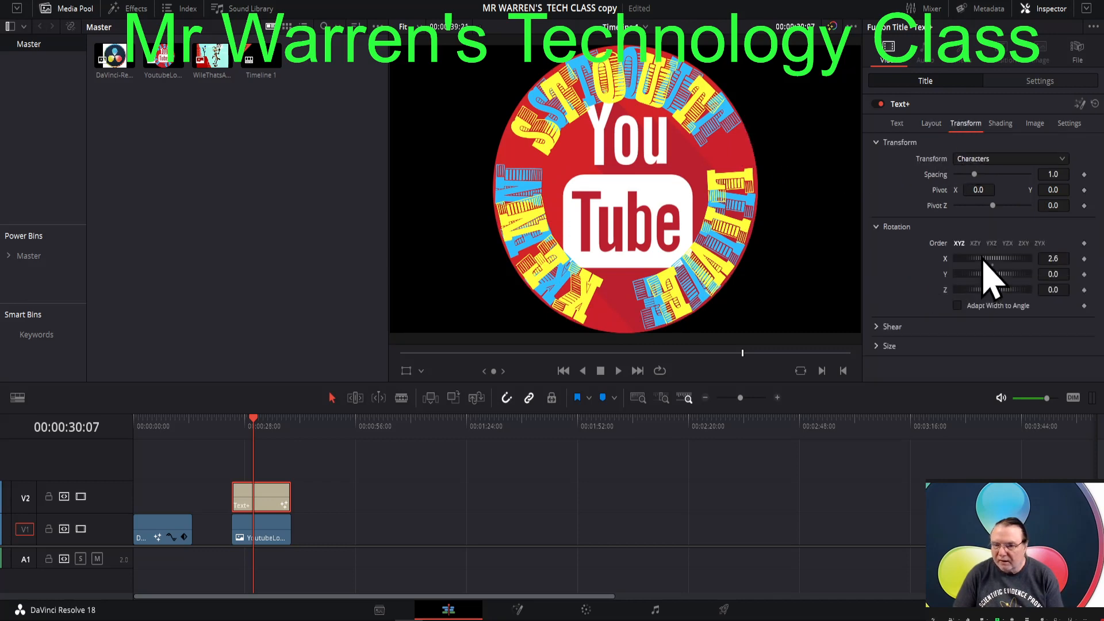
drag(983, 260, 985, 296)
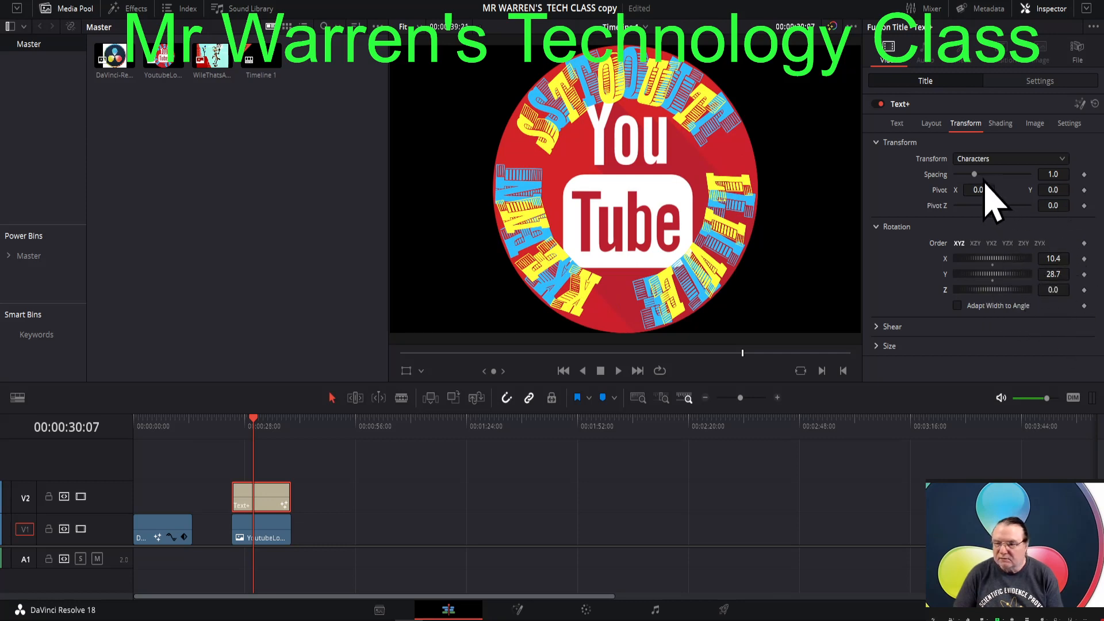
drag(978, 175, 975, 175)
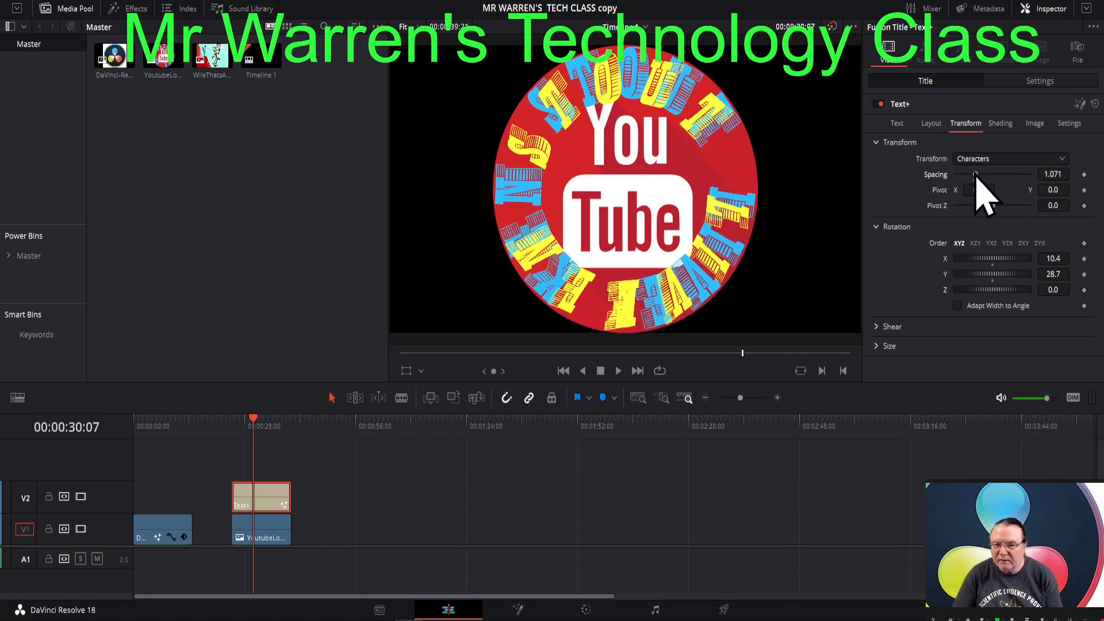
- Reduce the title's tracking to 0.913 and set its layout center Y to 0.507
click(896, 123)
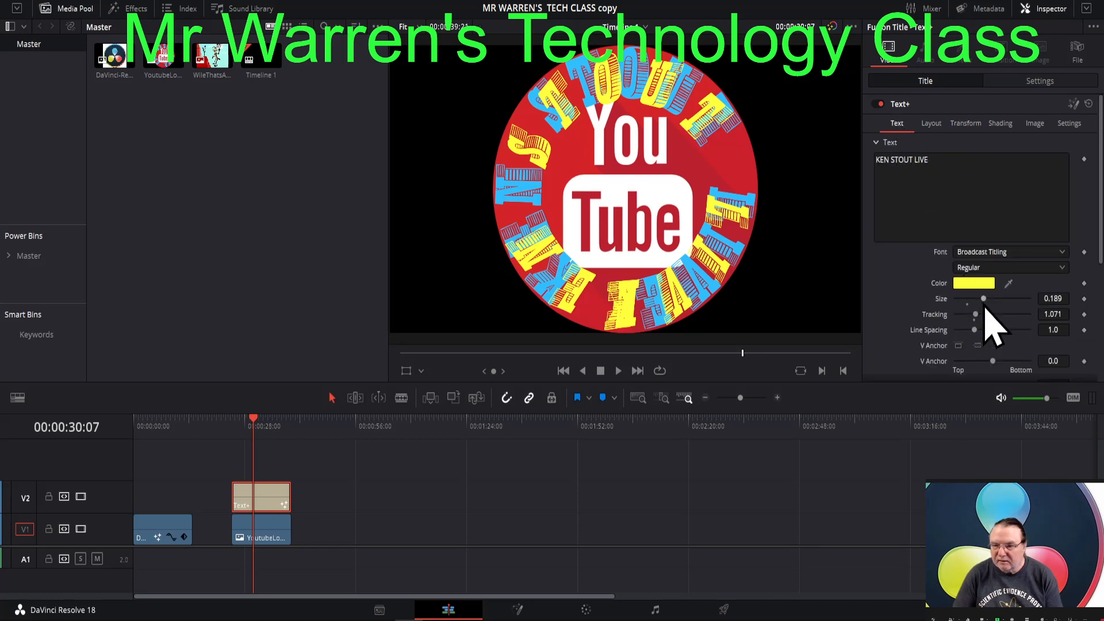
drag(977, 317, 974, 320)
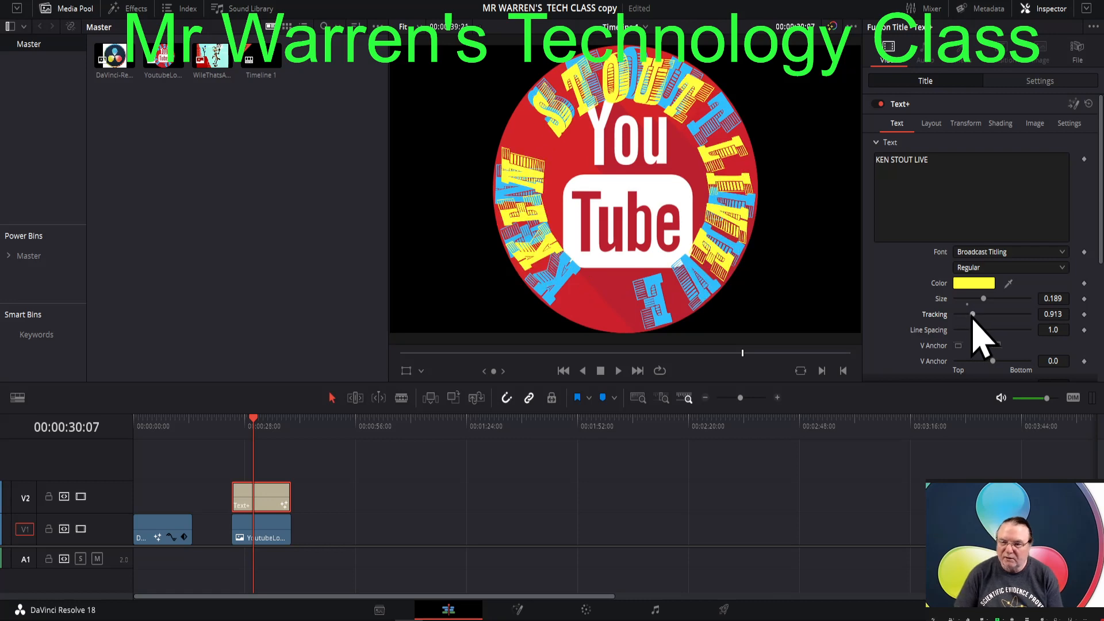
click(927, 119)
drag(1045, 177, 1053, 176)
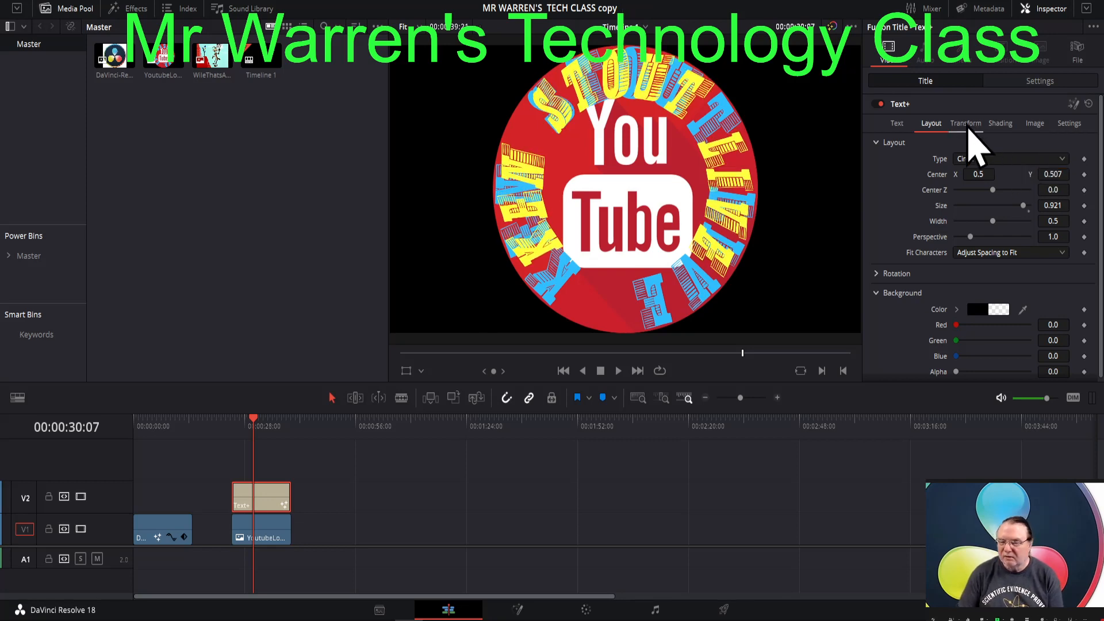
- Rotate the title's characters to Z -2.6 and set the tracking to 1.071
click(967, 124)
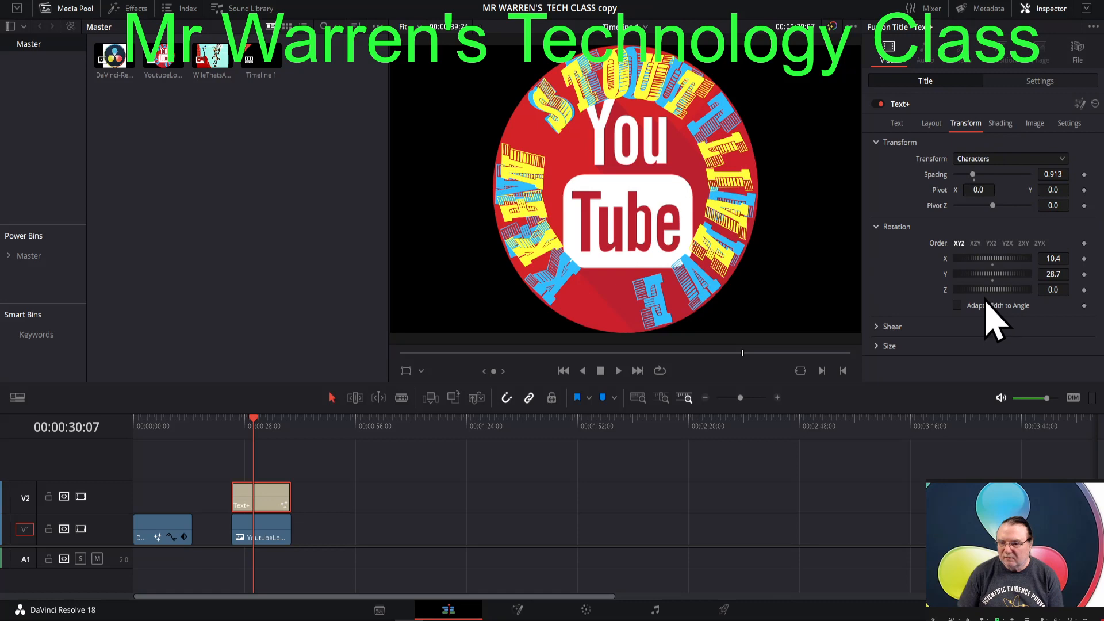
click(878, 327)
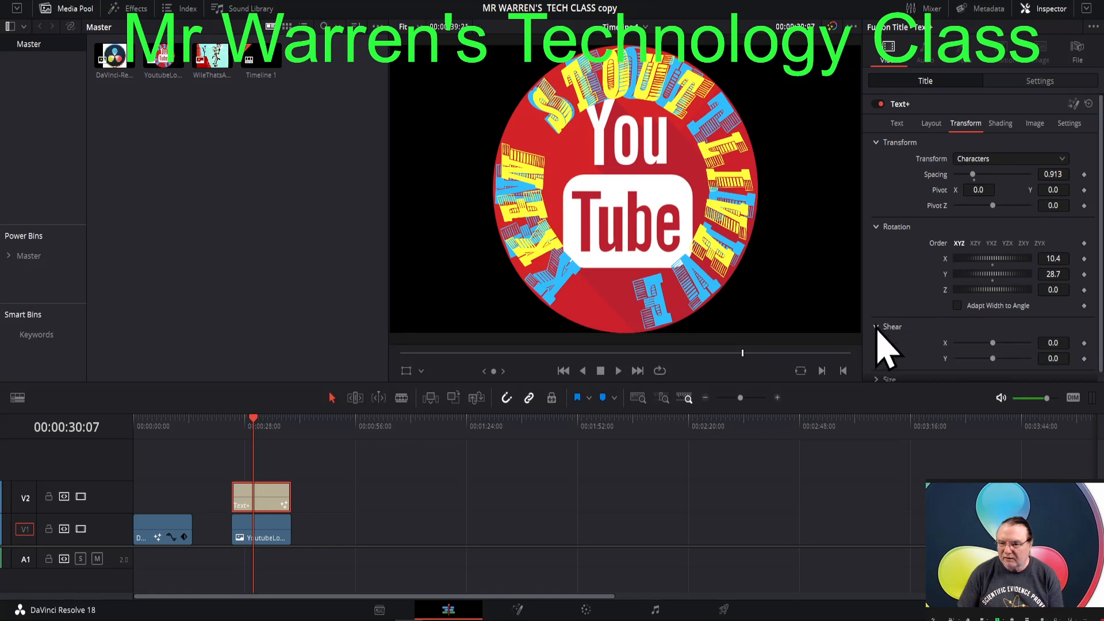
click(878, 327)
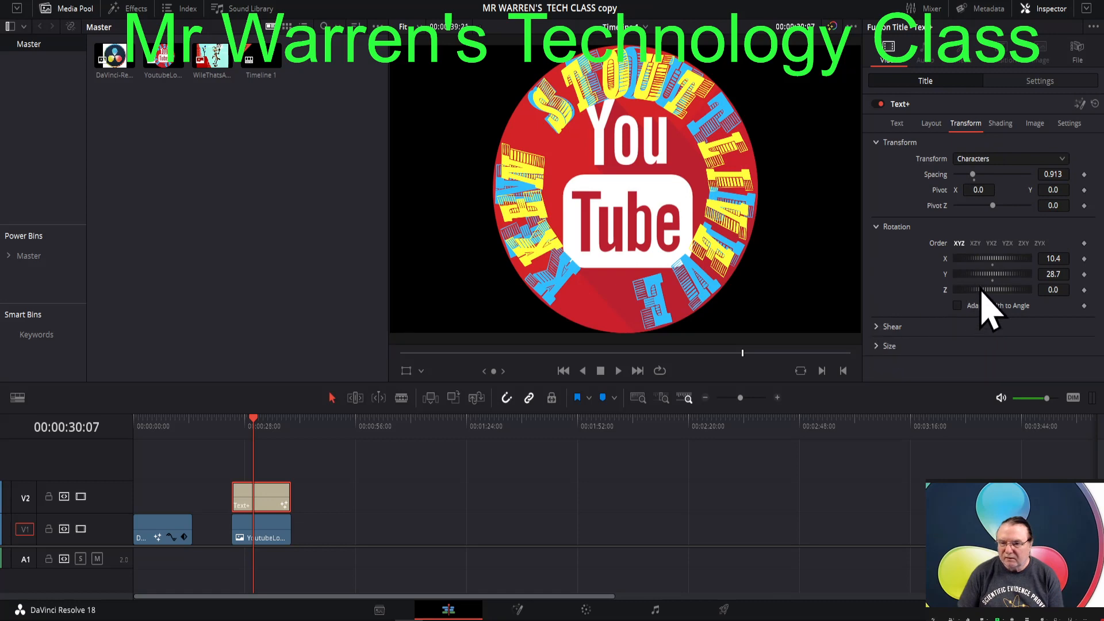
drag(980, 290, 981, 290)
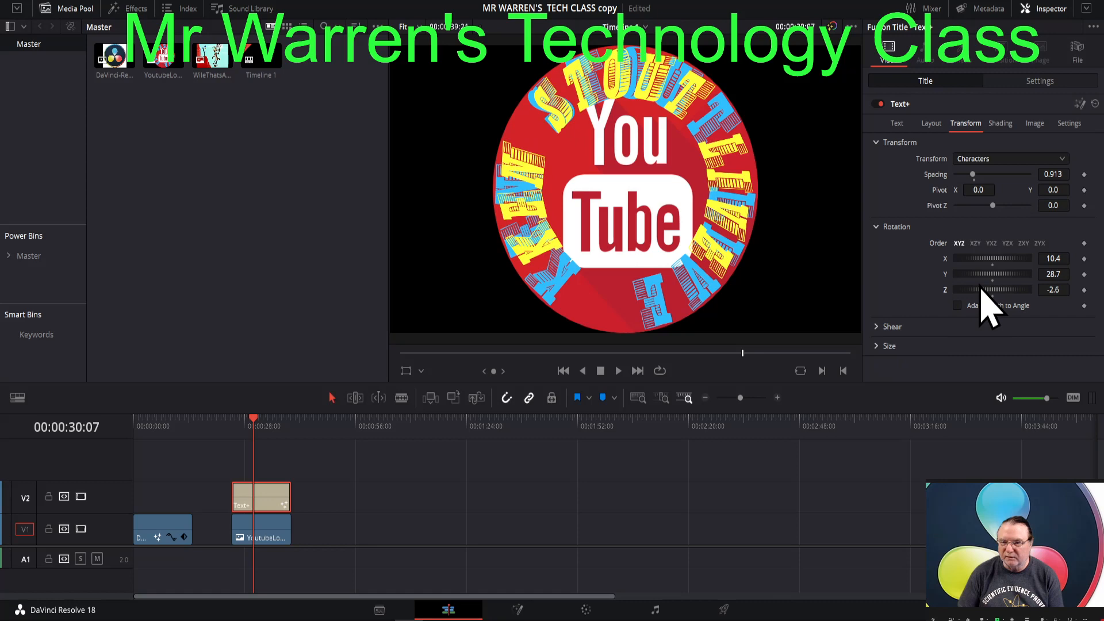
click(897, 123)
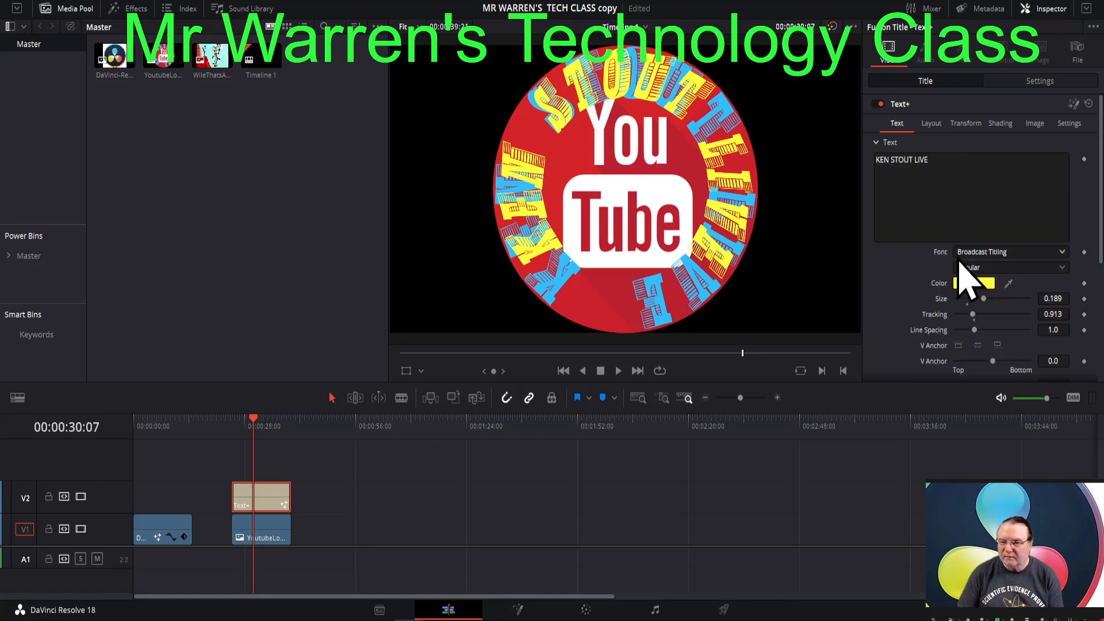
drag(973, 315, 976, 315)
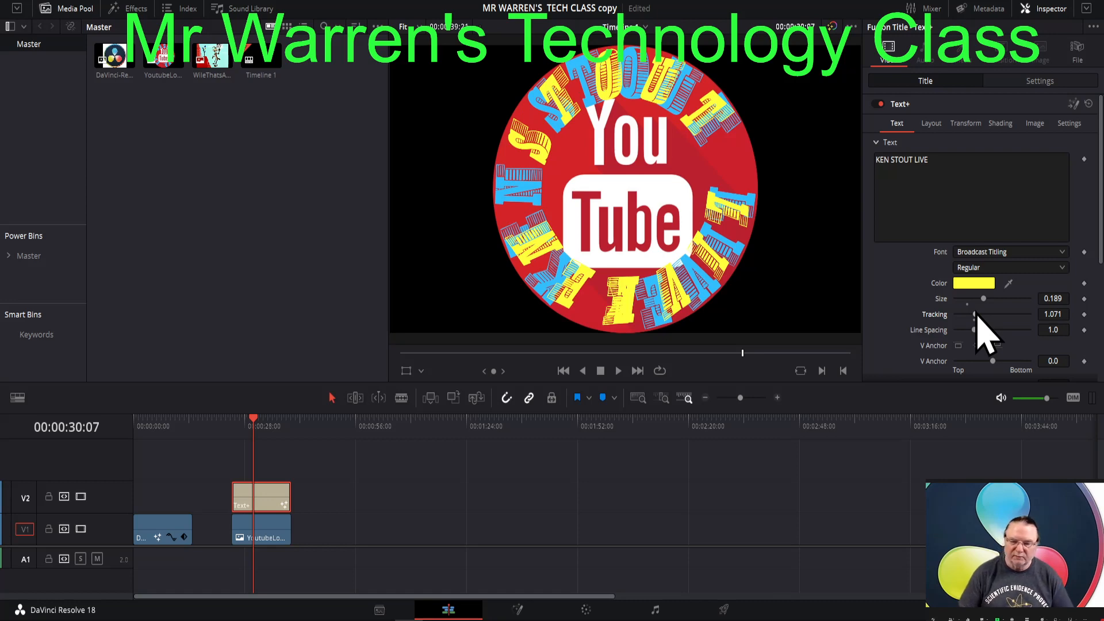
- Move the YouTube logo clip aside, place the Text+ title above the DaVinci logo clip at the timeline start, and set its size to 0.1614
click(271, 537)
drag(271, 537, 357, 537)
drag(265, 507, 171, 515)
click(157, 428)
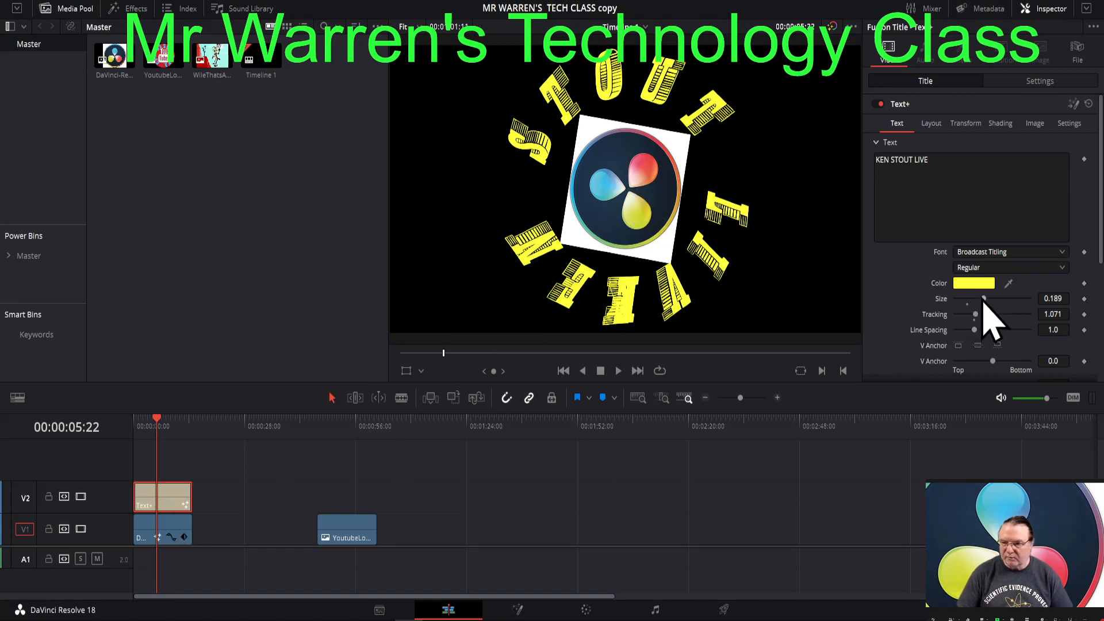
drag(982, 298, 979, 300)
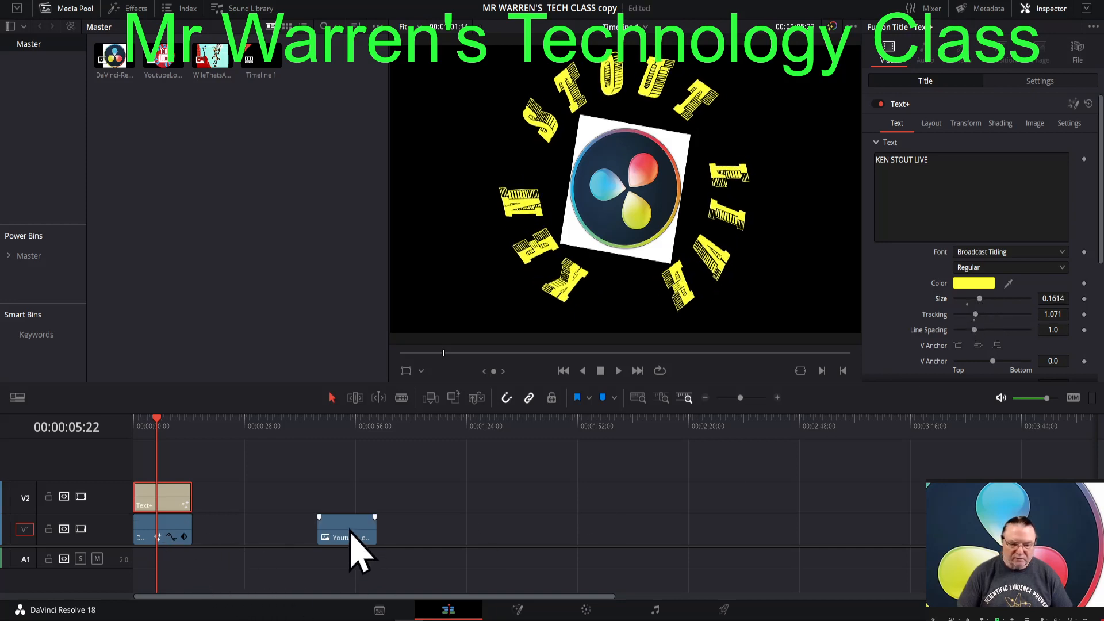
- Delete the YouTube logo clip, then move the DaVinci logo clip clear of the title and open it in Fusion with the playhead at 00:00:44:23
drag(353, 534, 535, 534)
key(BackSpace)
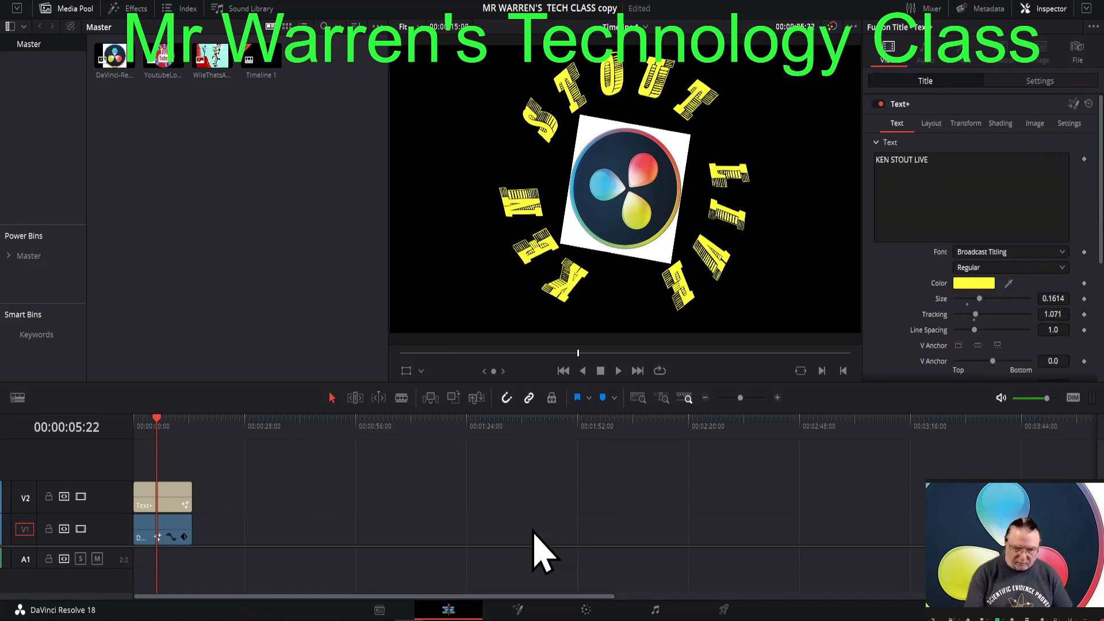
drag(167, 541, 314, 544)
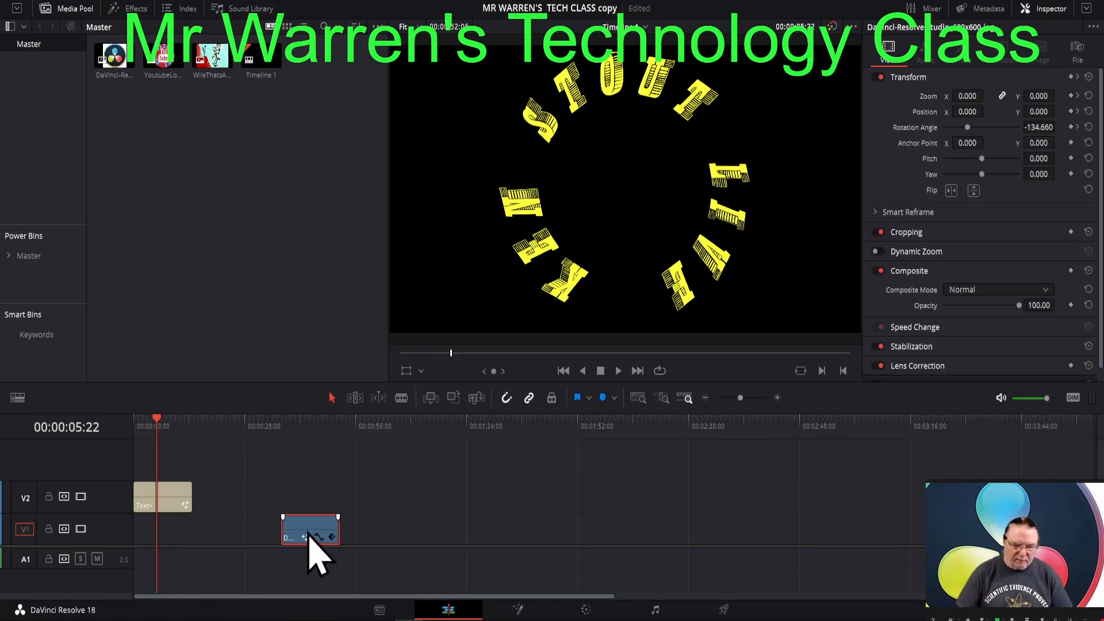
click(311, 431)
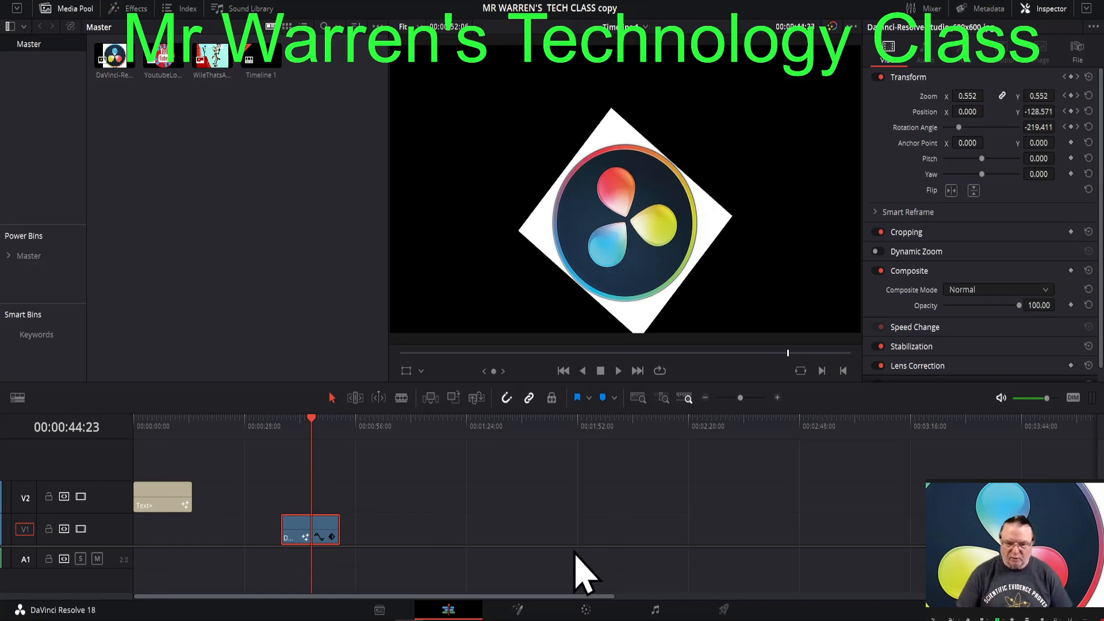
click(518, 610)
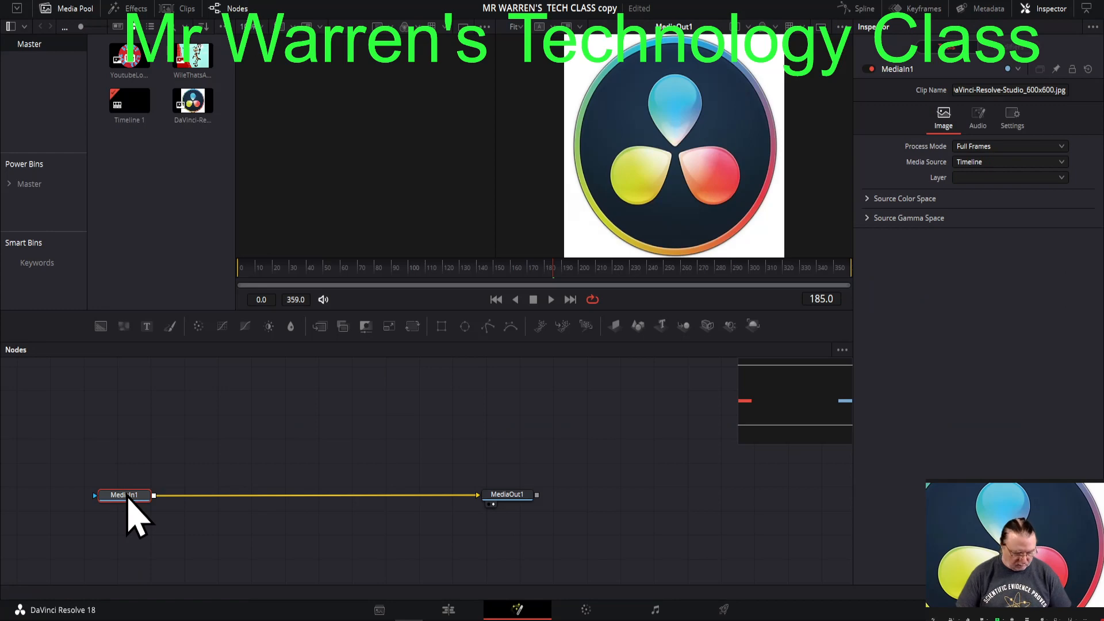
- Show MediaIn1 in the first viewer and attach an Ellipse mask to it, with the mask node placed above it
key(1)
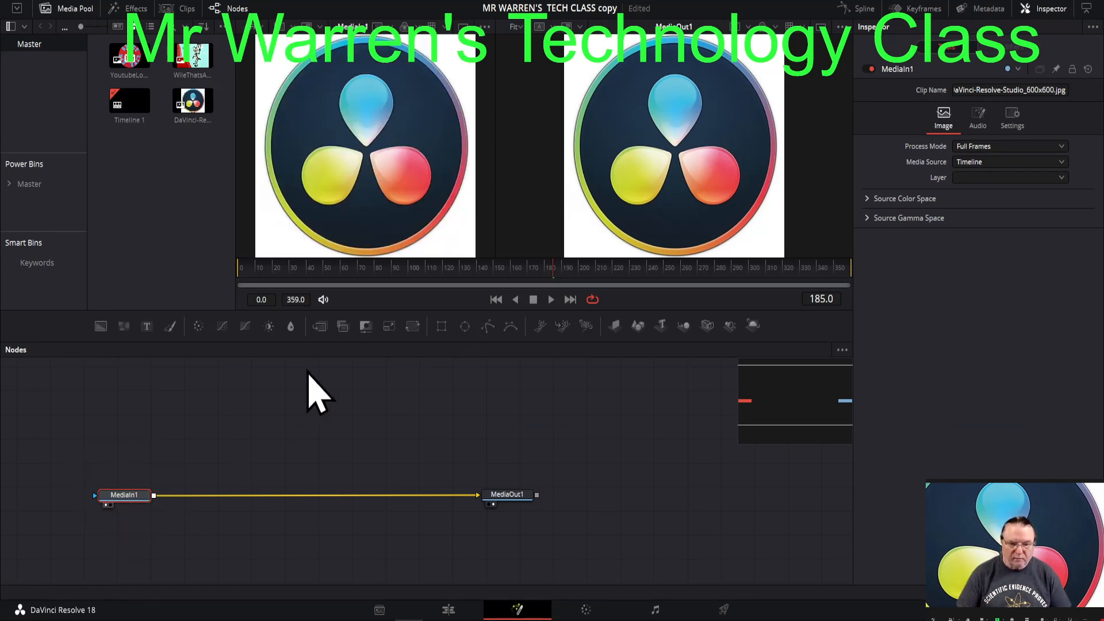
click(465, 326)
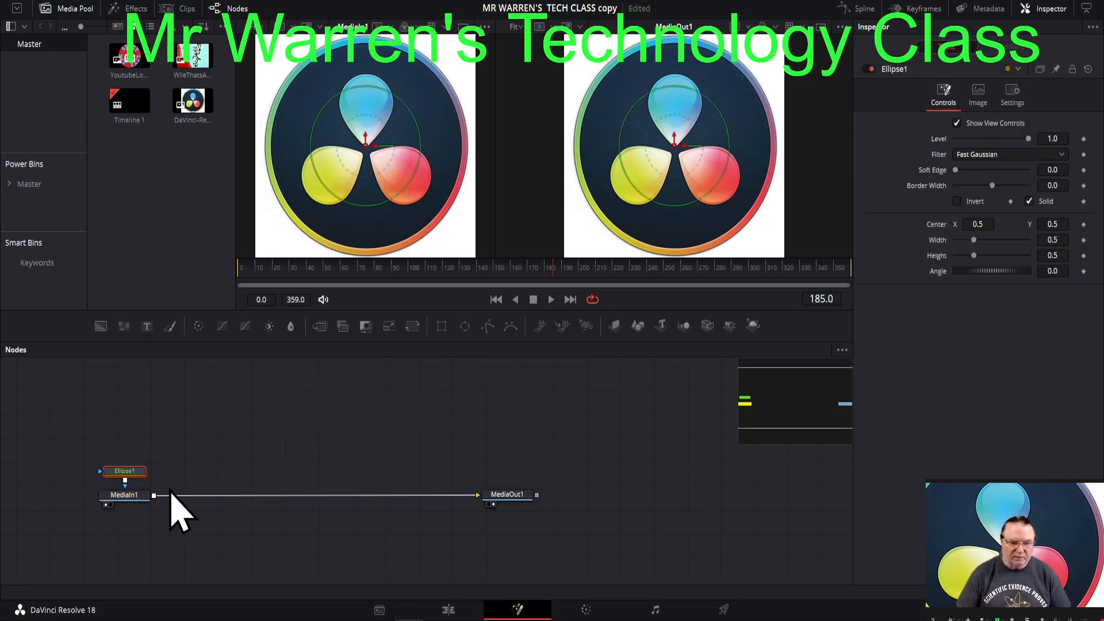
drag(136, 473, 138, 436)
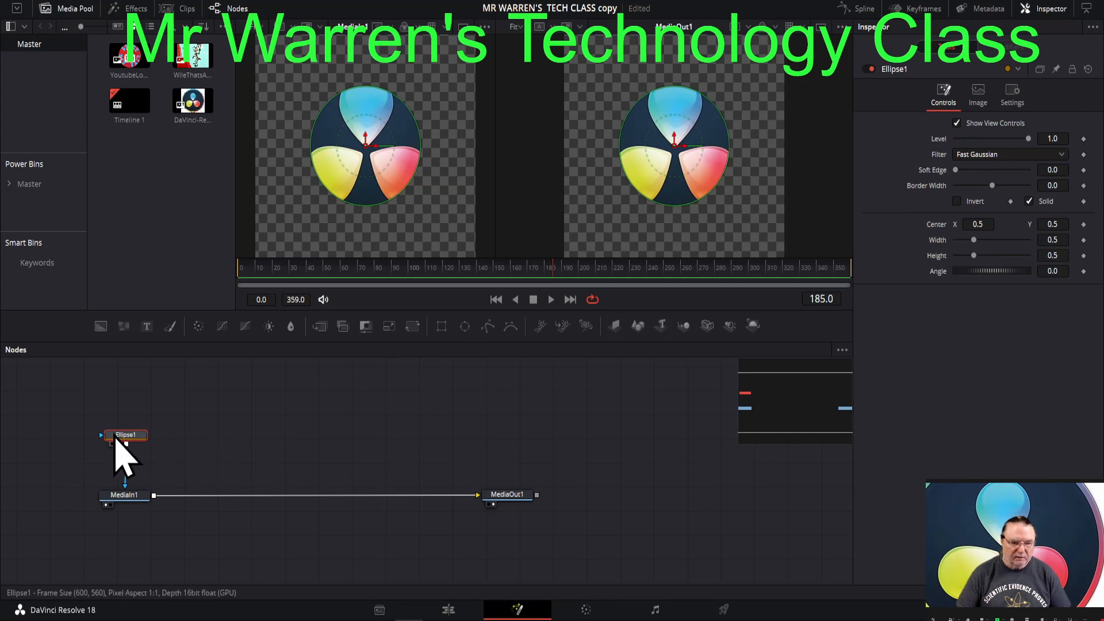
drag(121, 448, 113, 493)
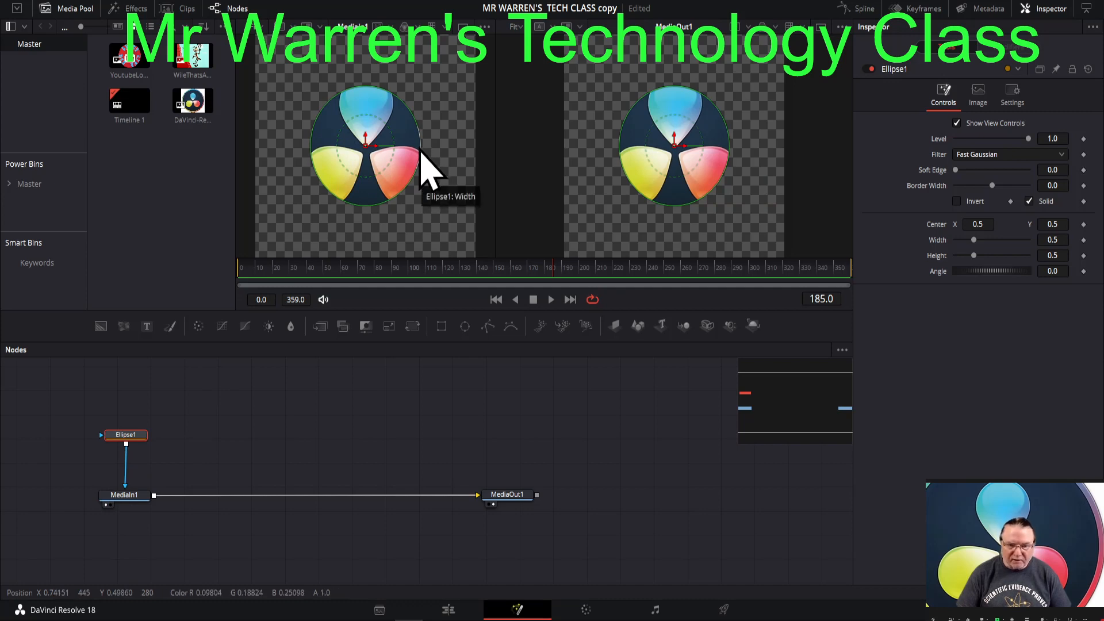
drag(419, 150, 367, 146)
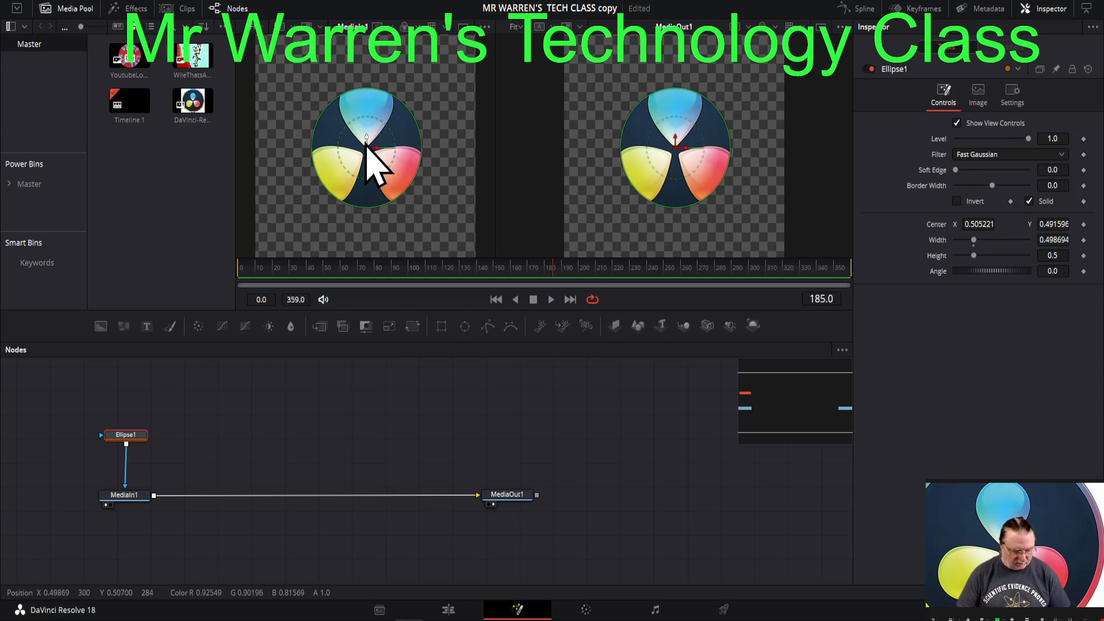
key(ctrl+z)
key(ctrl+z)
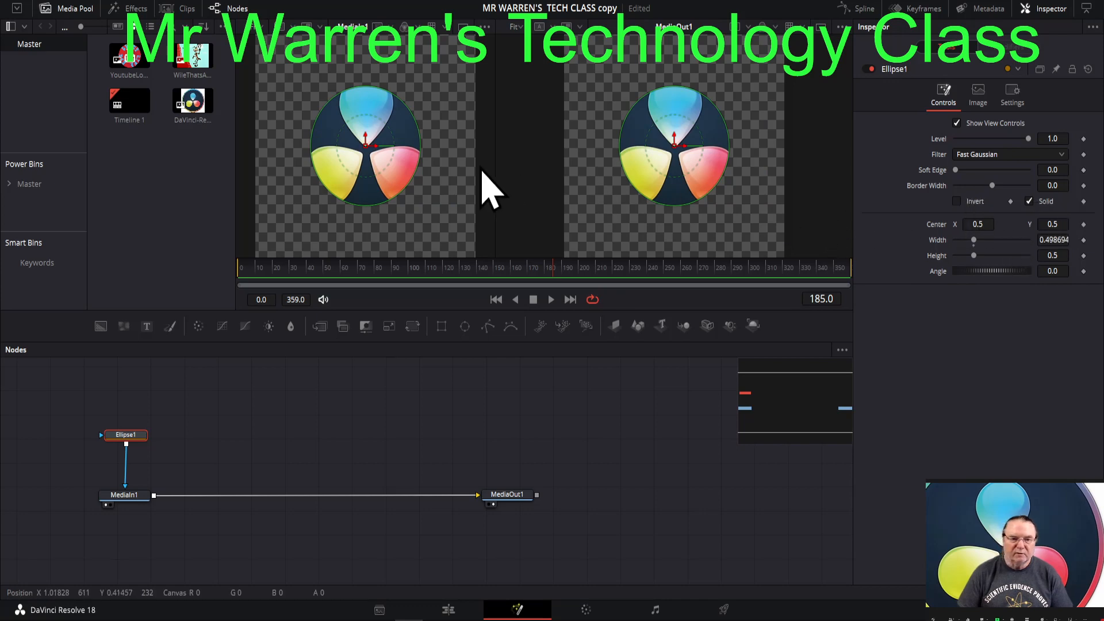
- Enlarge the ellipse mask around the round logo to a width of about 0.90 and a height of about 0.91
drag(365, 88, 358, 40)
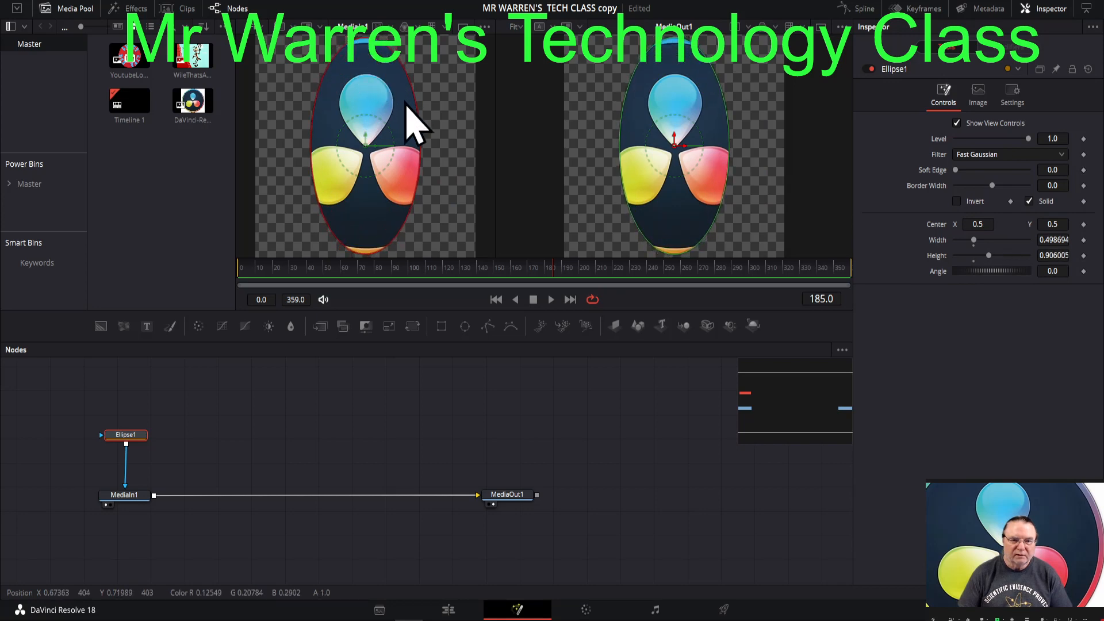
drag(422, 143, 448, 156)
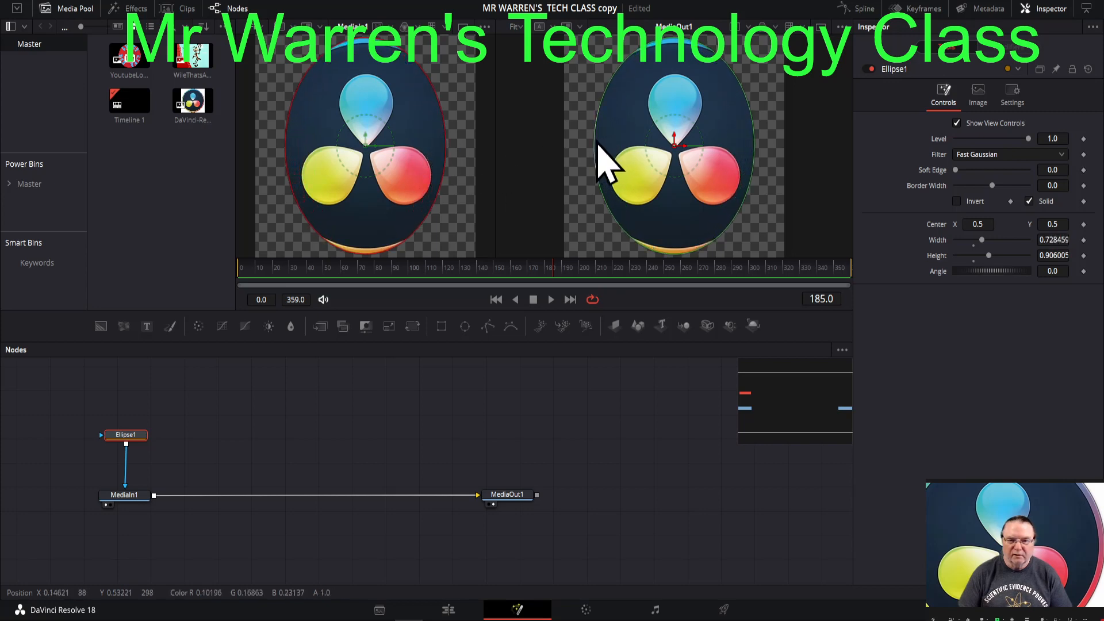
mouse_move(596, 147)
mouse_down()
mouse_move(585, 146)
mouse_move(594, 147)
mouse_up()
drag(446, 141, 466, 144)
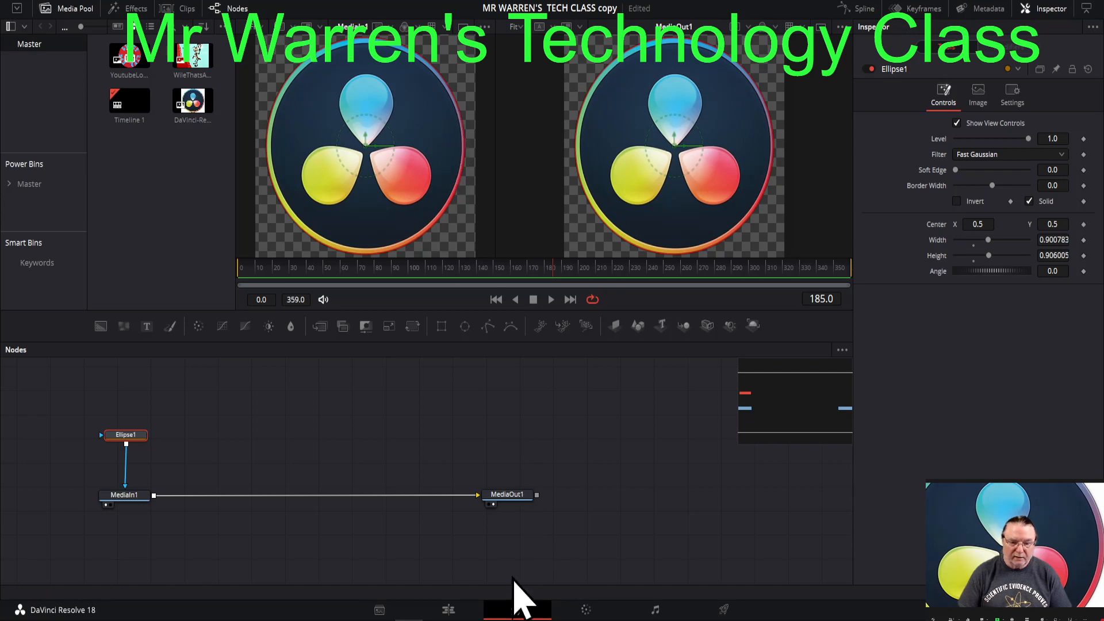
- Back on the Edit page, move the masked logo clip beneath the Text+ title at the timeline start and play the result through to 00:00:15:00
click(449, 613)
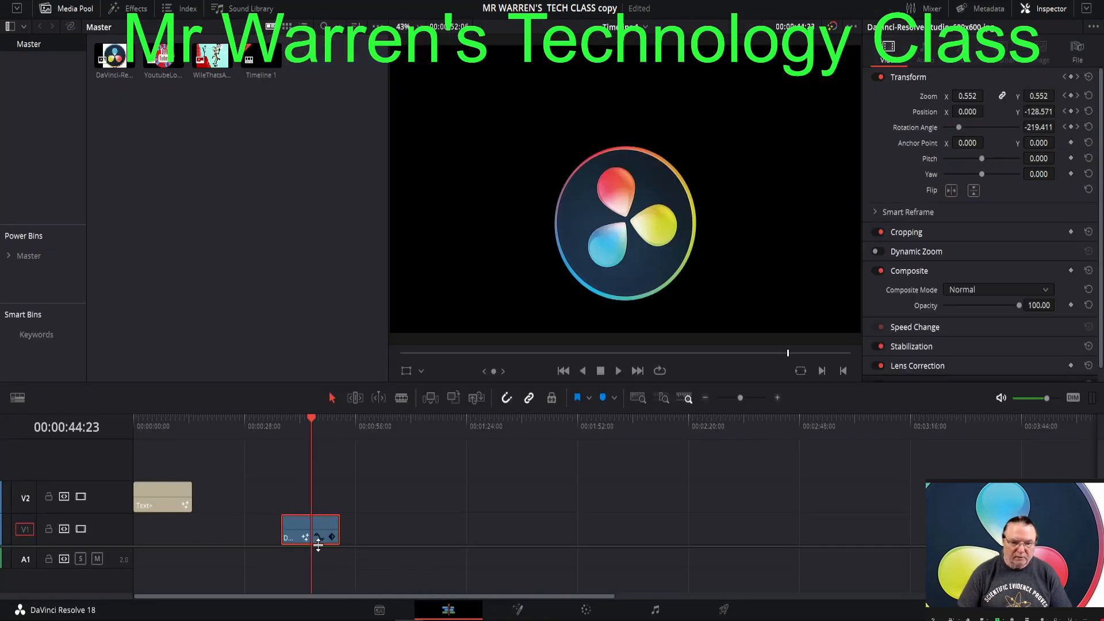
drag(310, 537, 172, 547)
click(153, 425)
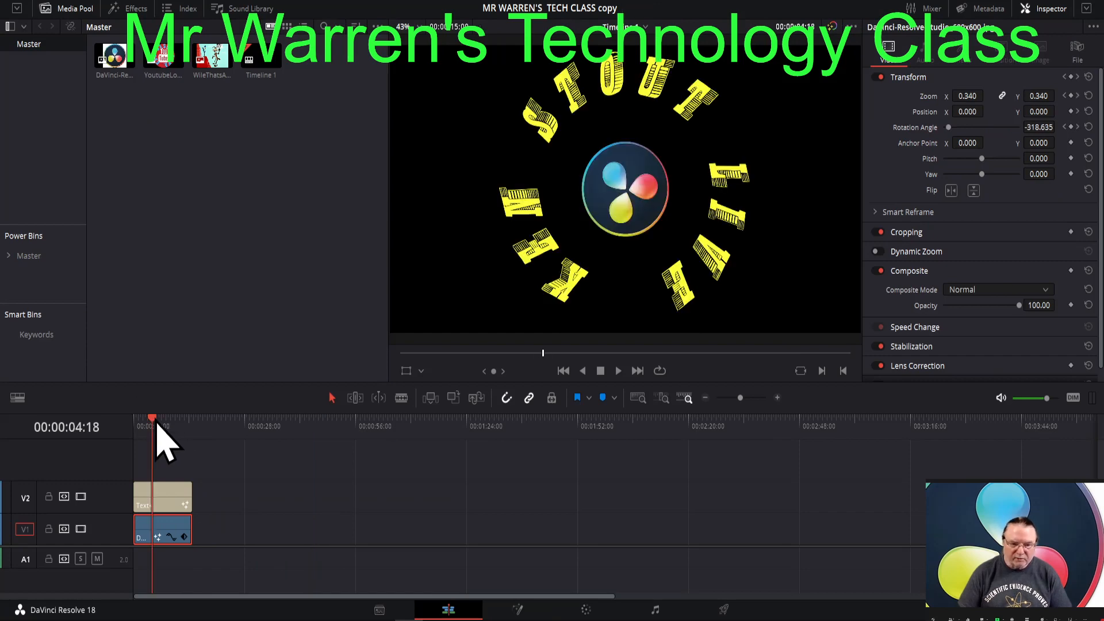
drag(151, 426, 129, 427)
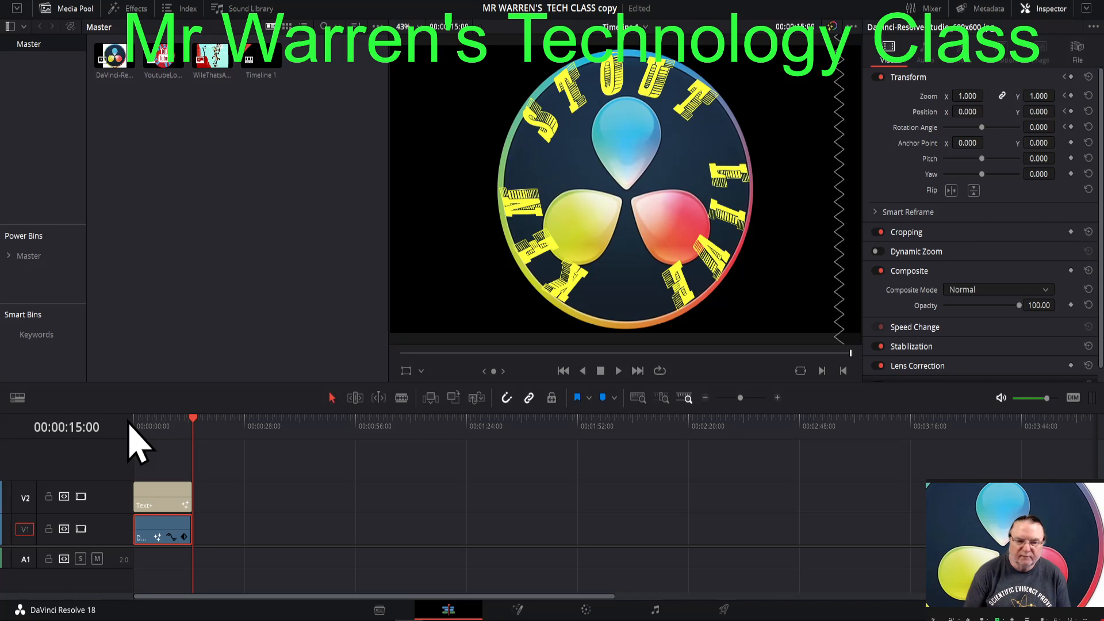
- Select the Text+ title clip on the timeline and enlarge its text size to about 0.169
click(144, 496)
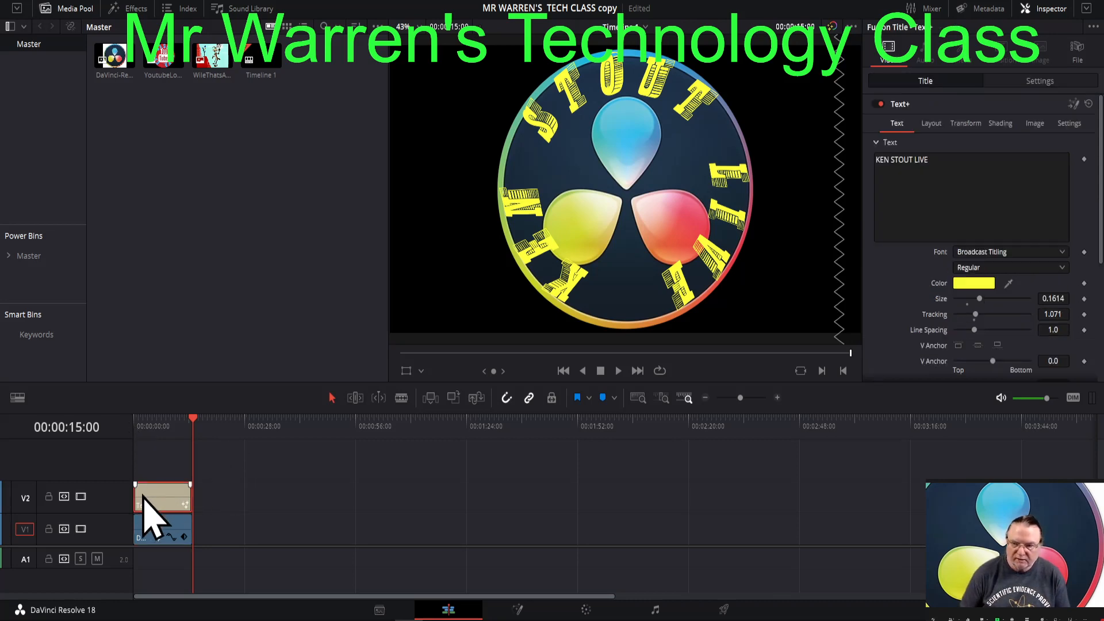
click(932, 124)
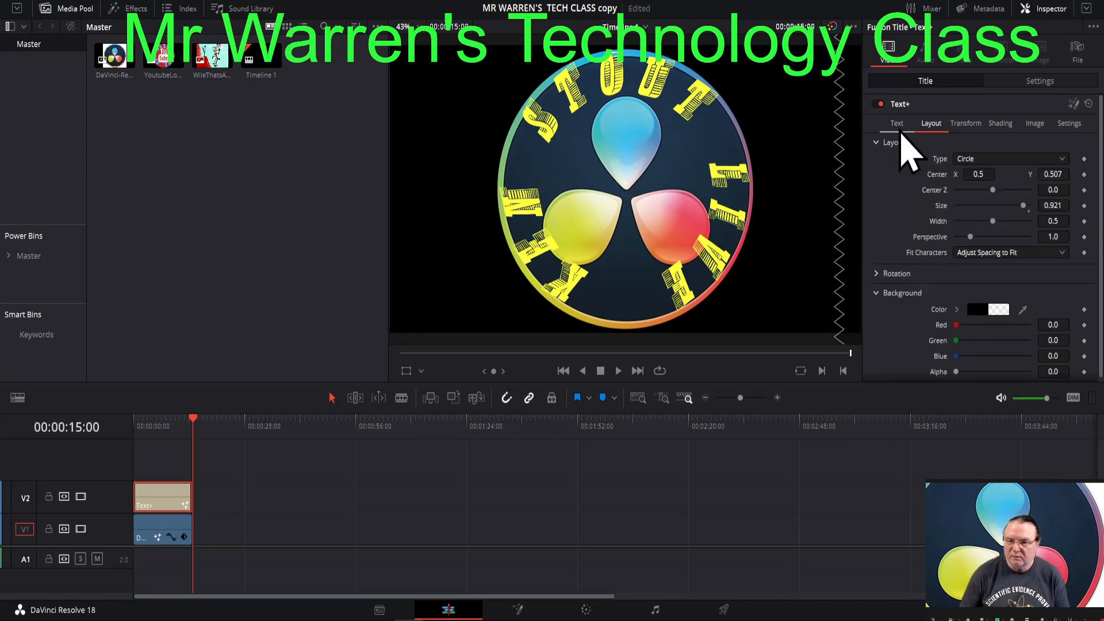
click(898, 126)
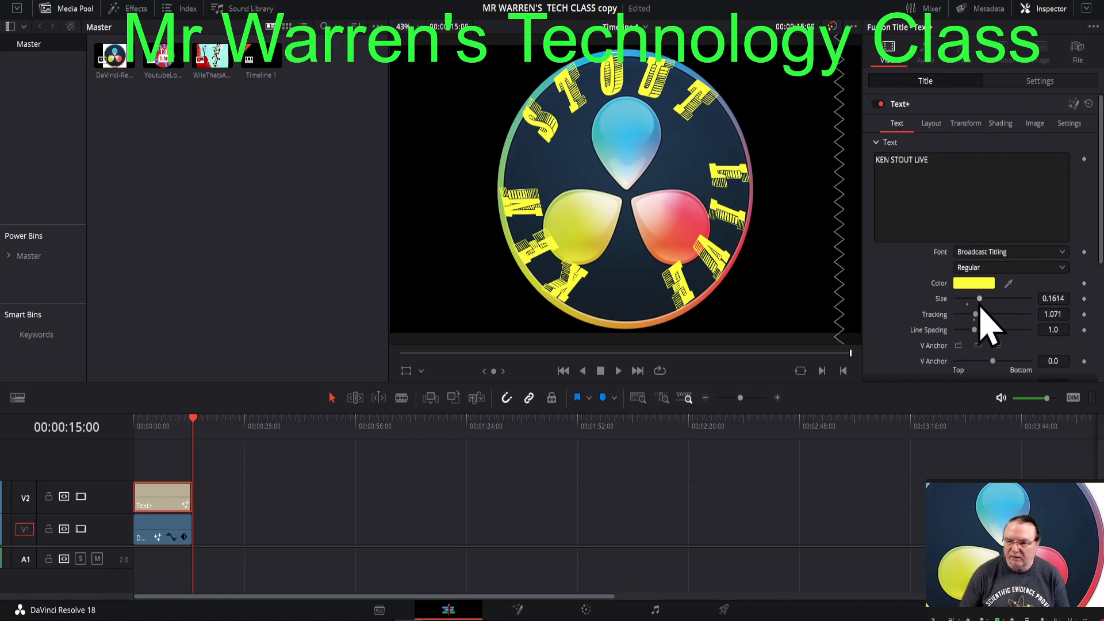
drag(979, 299, 981, 300)
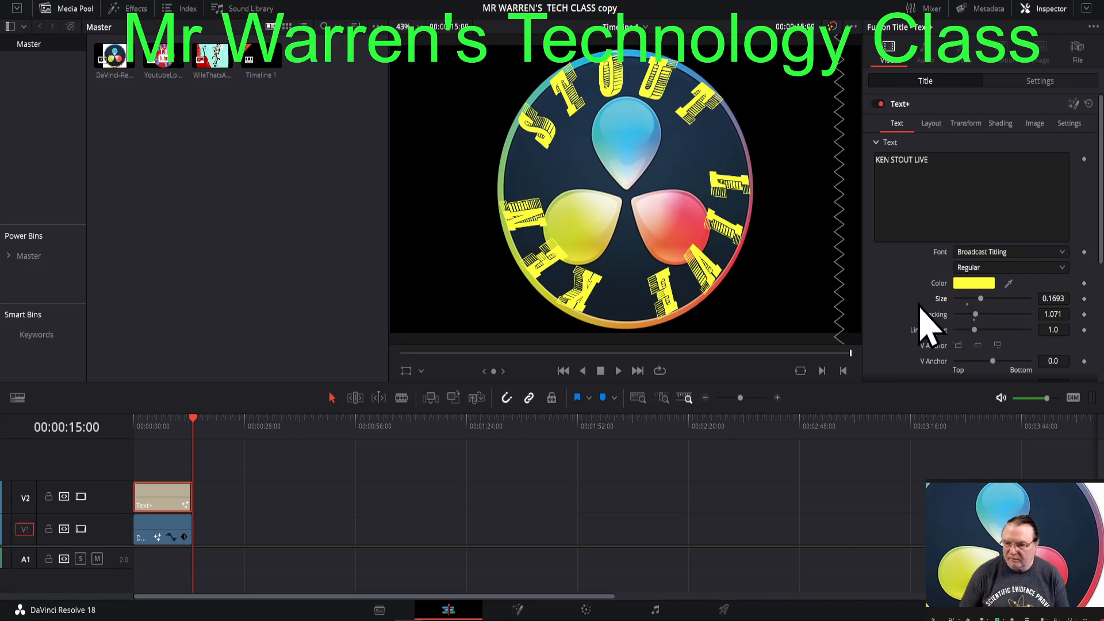
- With the playhead at 00:00:06:19, try out the title's Write On end and start, returning them to 1.0 and 0.0
scroll(894, 315, down, 3)
scroll(895, 299, down, 1)
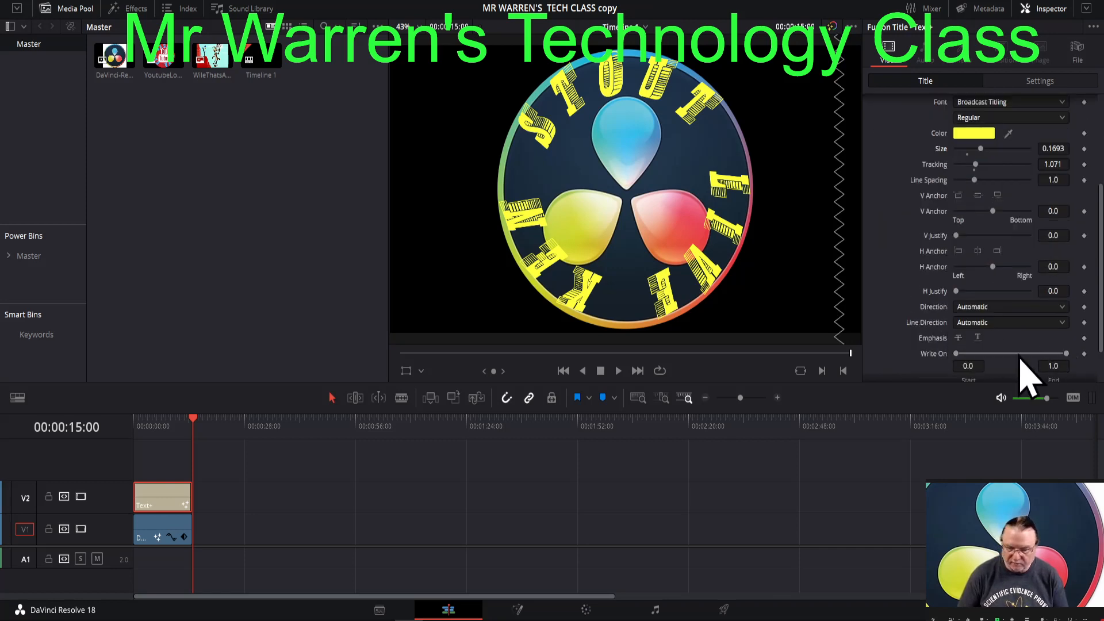
drag(191, 426, 162, 423)
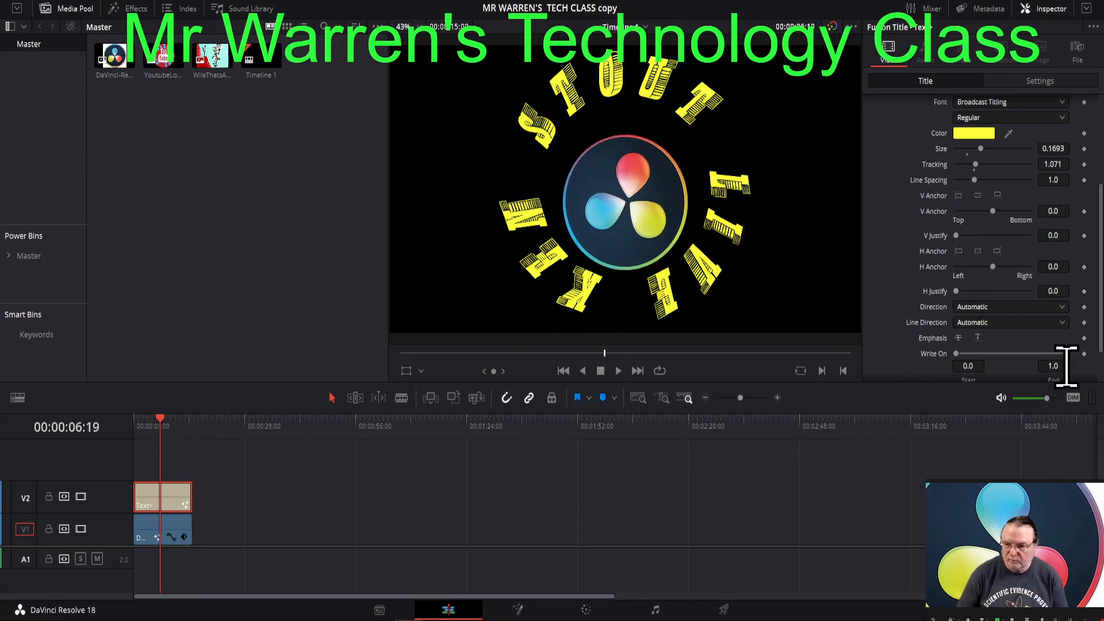
mouse_move(1067, 354)
mouse_down()
mouse_move(908, 361)
mouse_move(1064, 375)
mouse_move(949, 388)
mouse_move(1073, 362)
mouse_up()
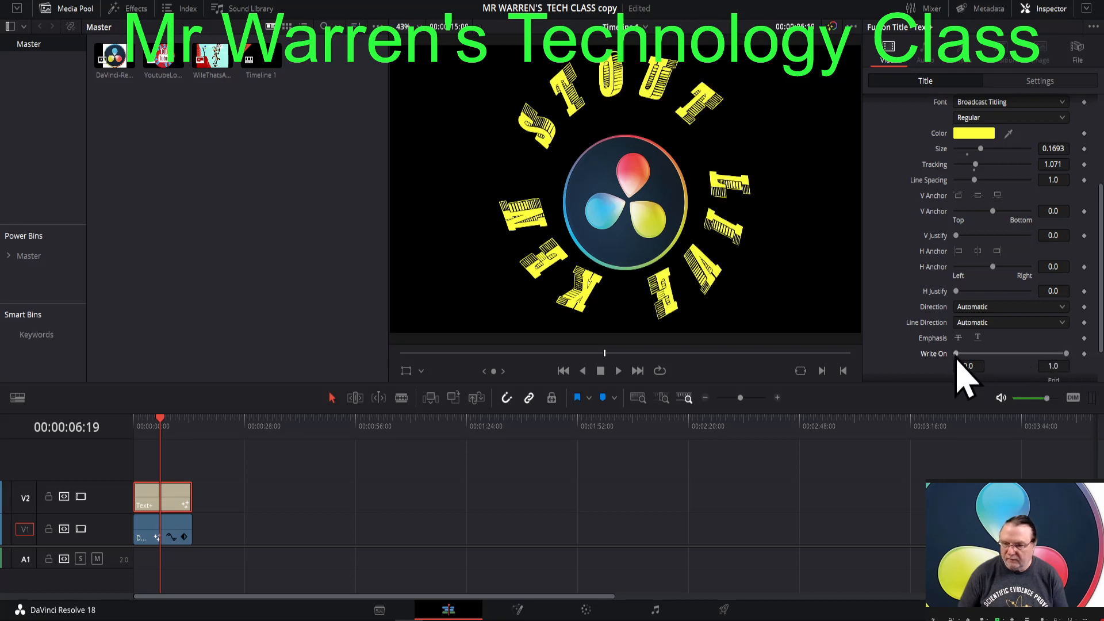
mouse_move(957, 355)
mouse_down()
mouse_move(1061, 360)
mouse_move(953, 360)
mouse_up()
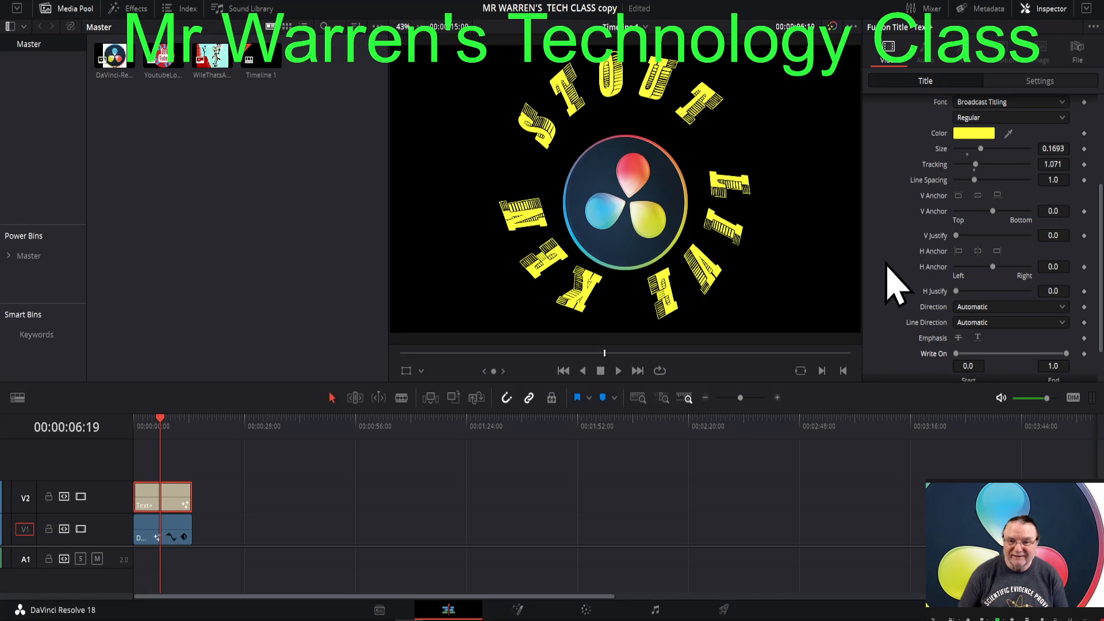
- Move the playhead to the last frame of the title and logo clips, at 00:00:14:23
click(176, 420)
drag(177, 420, 186, 426)
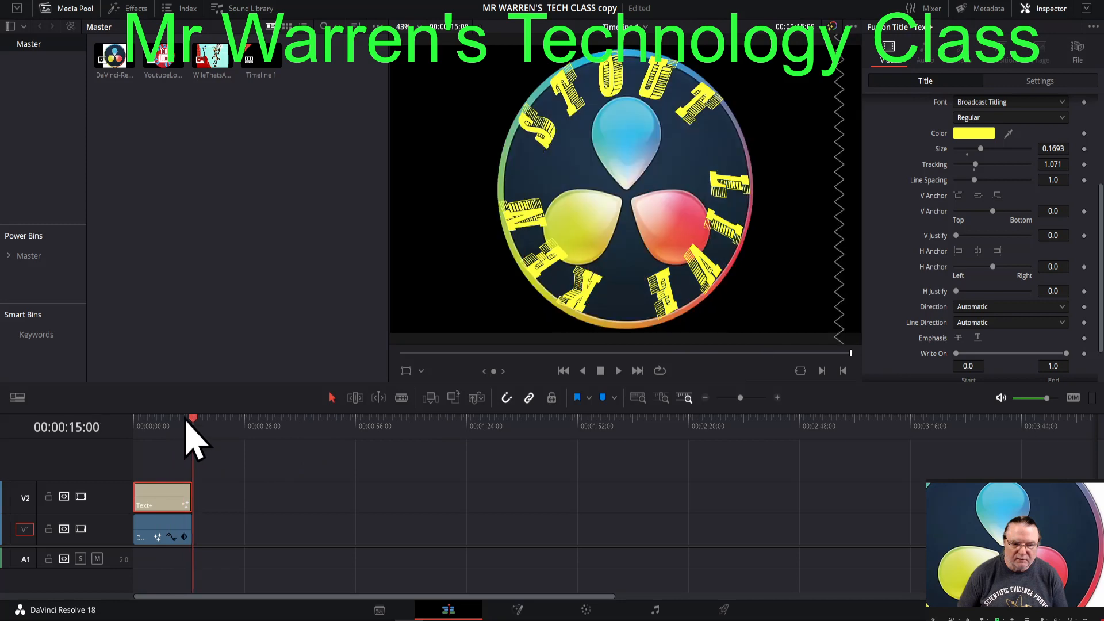
key(Left)
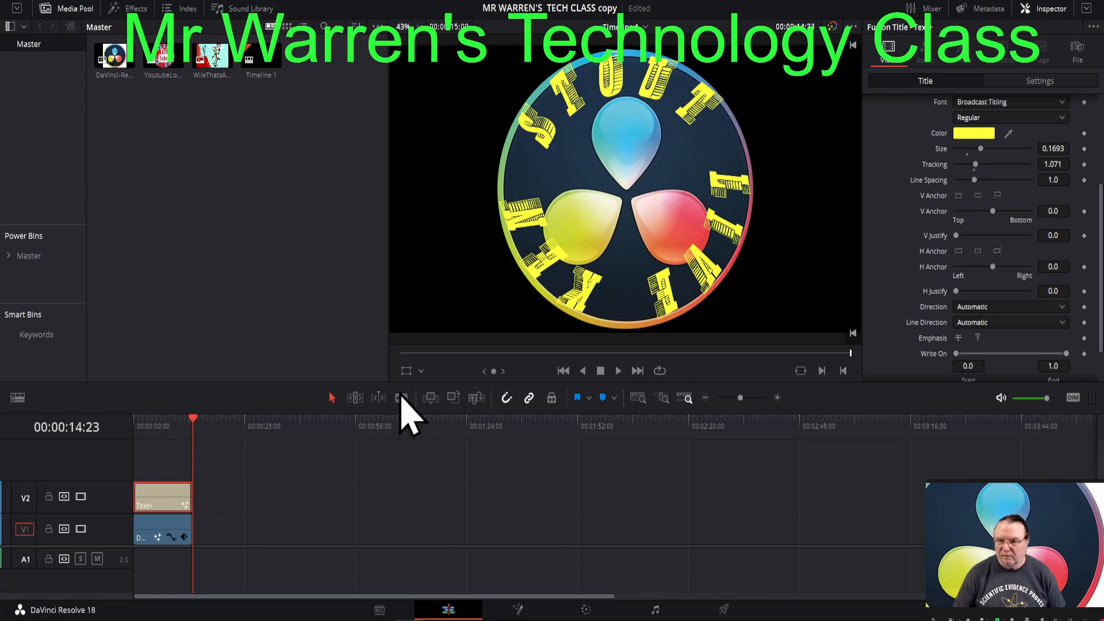
- Try adjusting the character spacing of the circular title and set it back to 1.071
scroll(955, 241, up, 5)
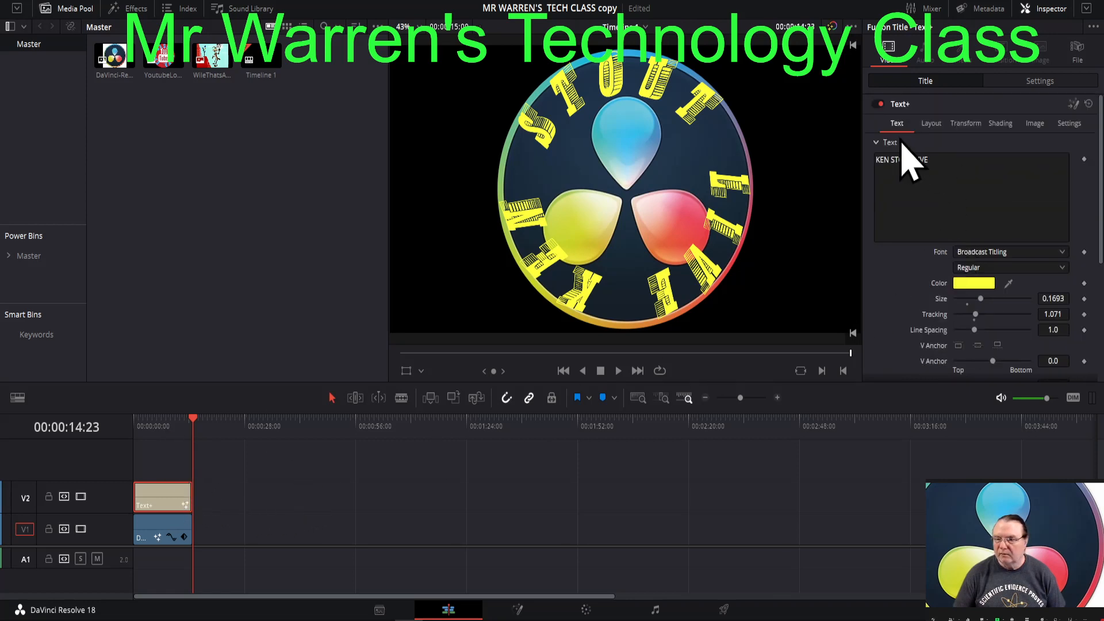
click(970, 125)
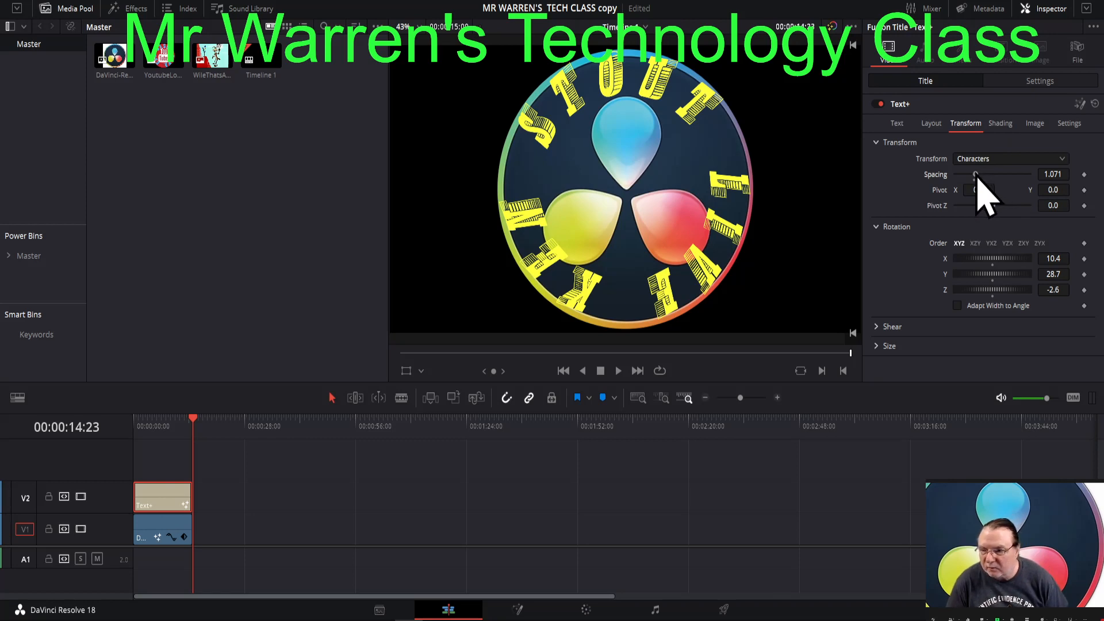
drag(978, 177, 978, 174)
click(1051, 173)
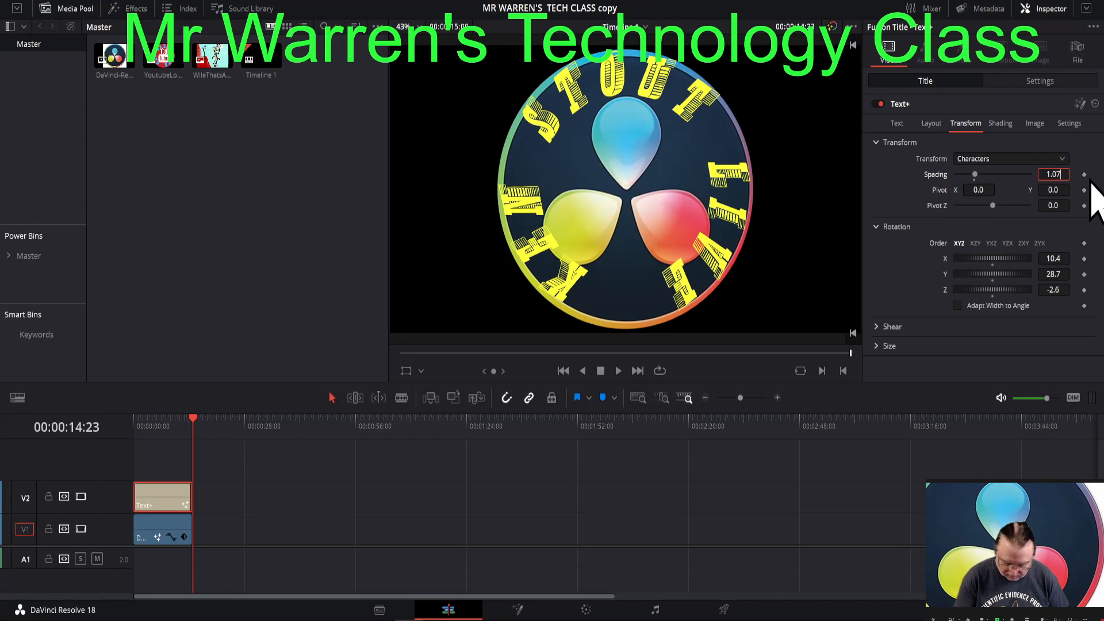
key(Tab)
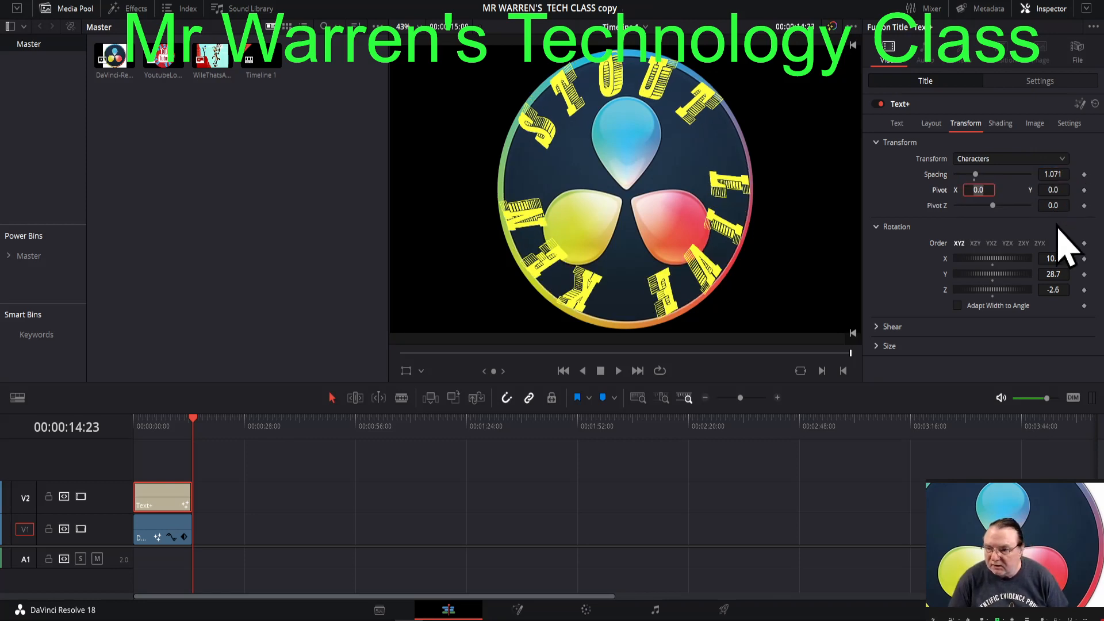
- Enlarge the title's characters to about 1.457 in X and 1.22 in Y
click(881, 347)
mouse_move(970, 352)
mouse_down()
mouse_move(979, 352)
mouse_move(973, 368)
mouse_up()
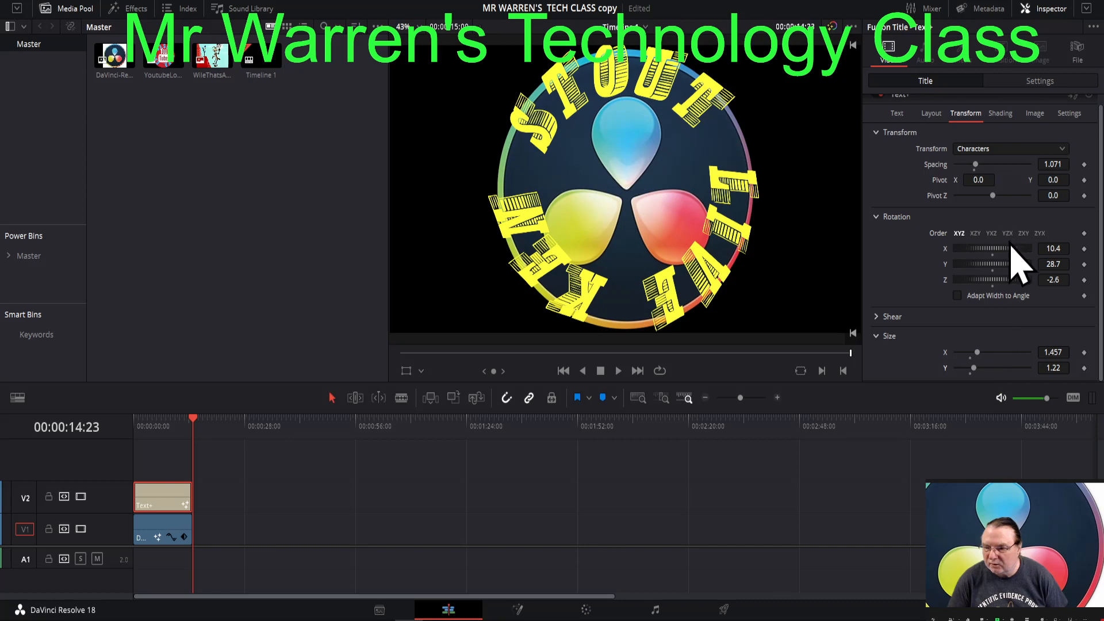
- Shift the circular text layout's center to X 0.504, raise its size to 1.0, and open the size value for editing
scroll(1011, 246, up, 1)
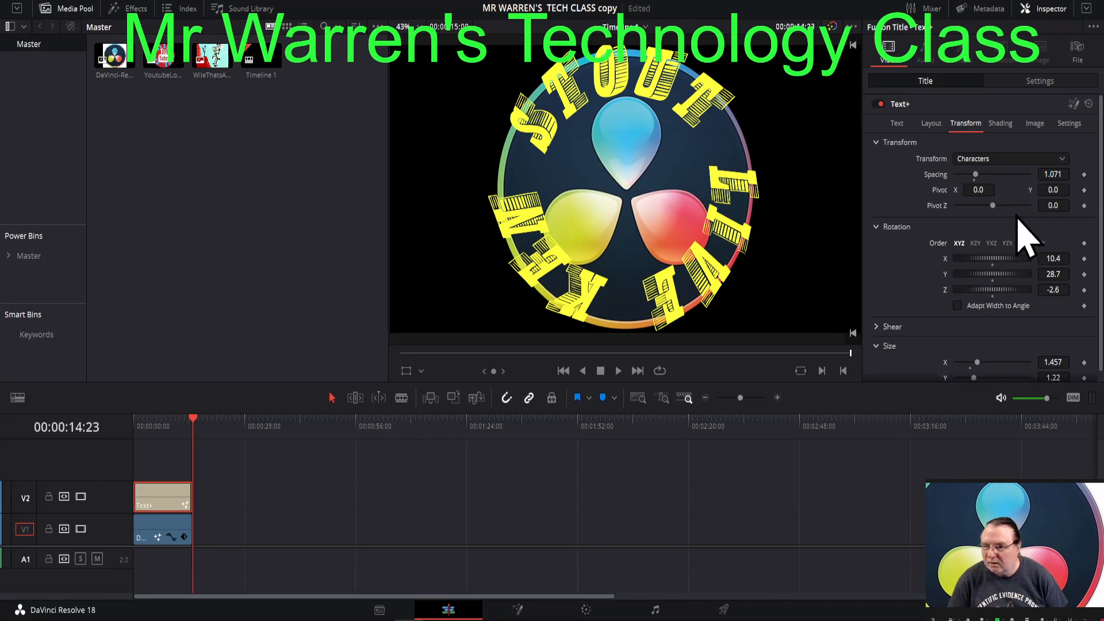
click(933, 123)
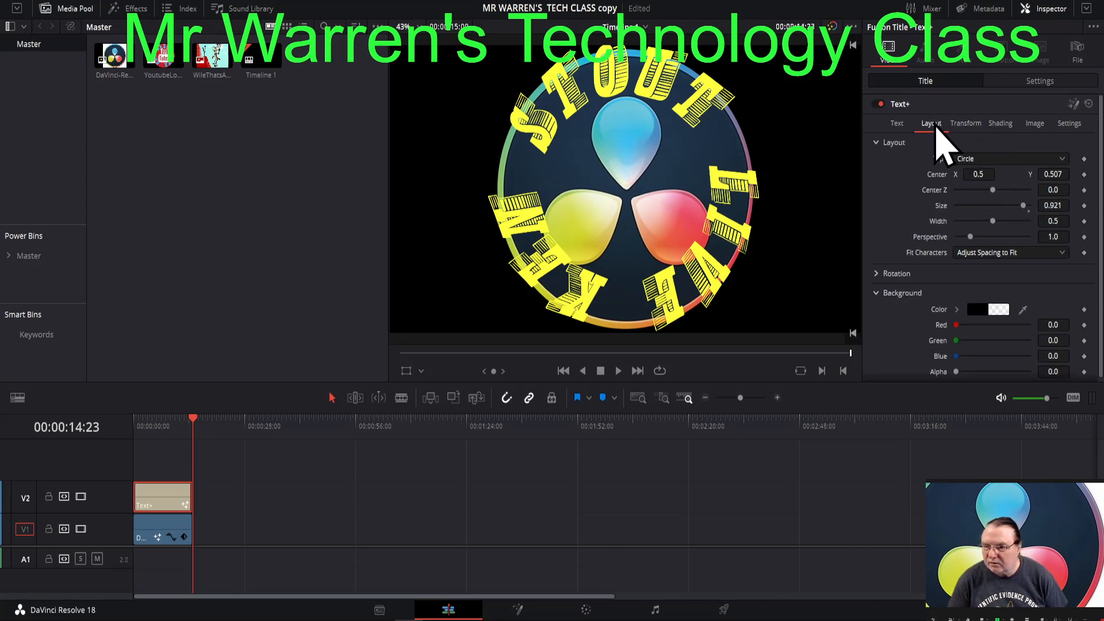
mouse_move(977, 173)
mouse_down()
mouse_move(963, 174)
mouse_move(983, 174)
mouse_up()
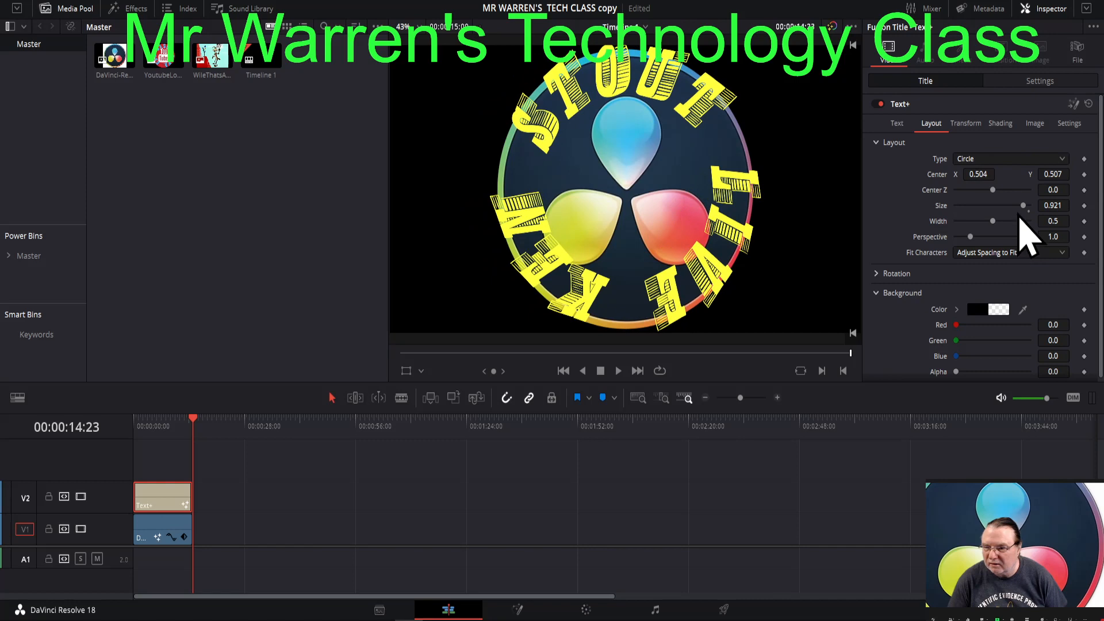
drag(1024, 207, 1044, 208)
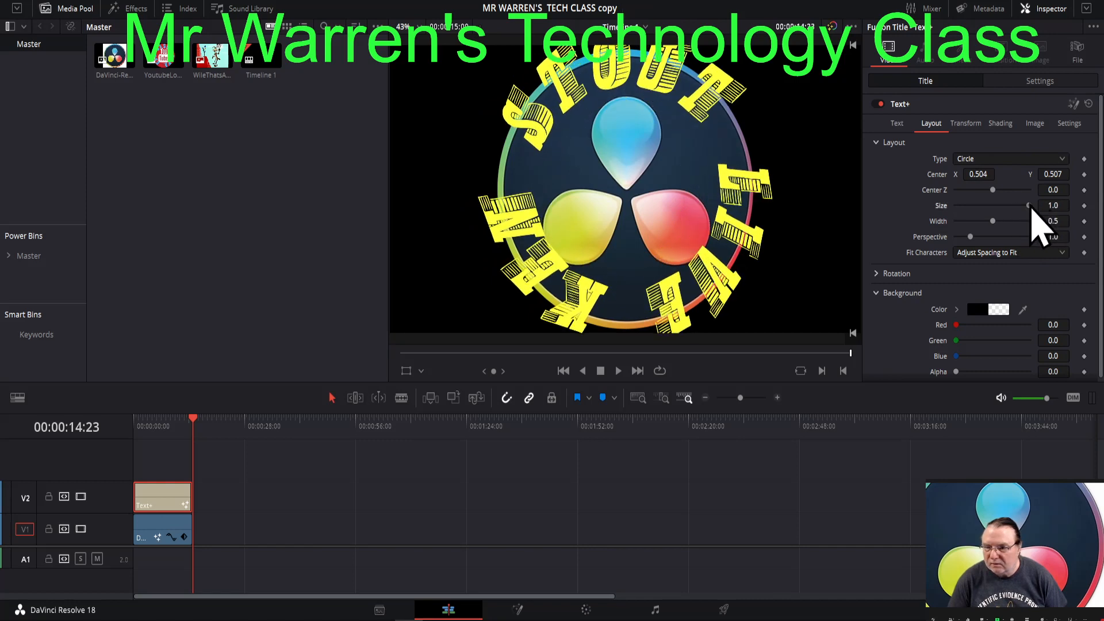
click(1058, 205)
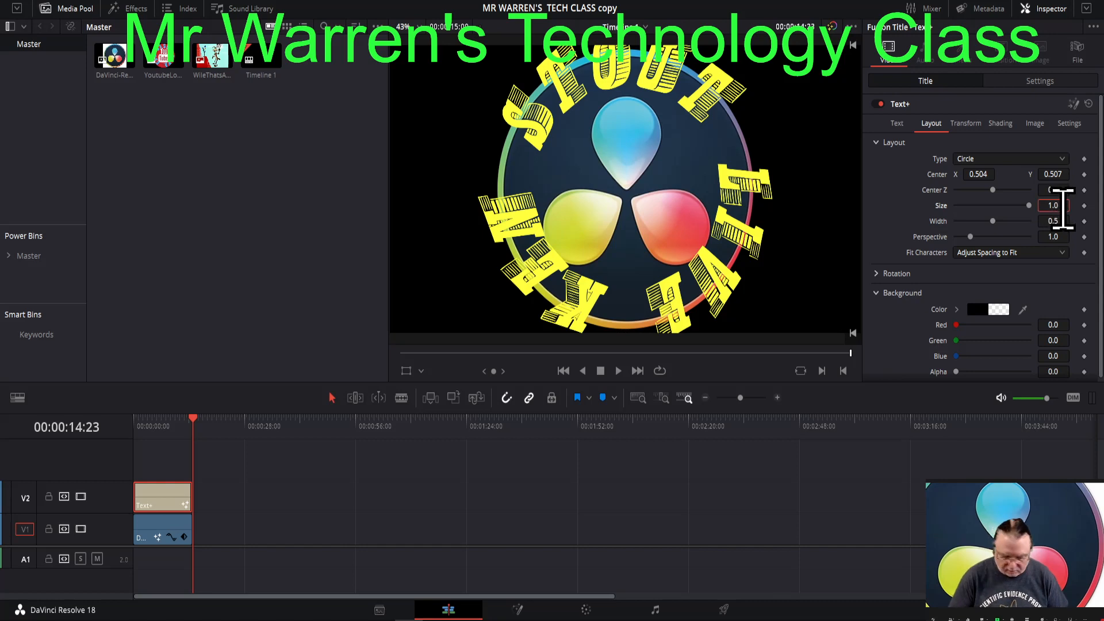